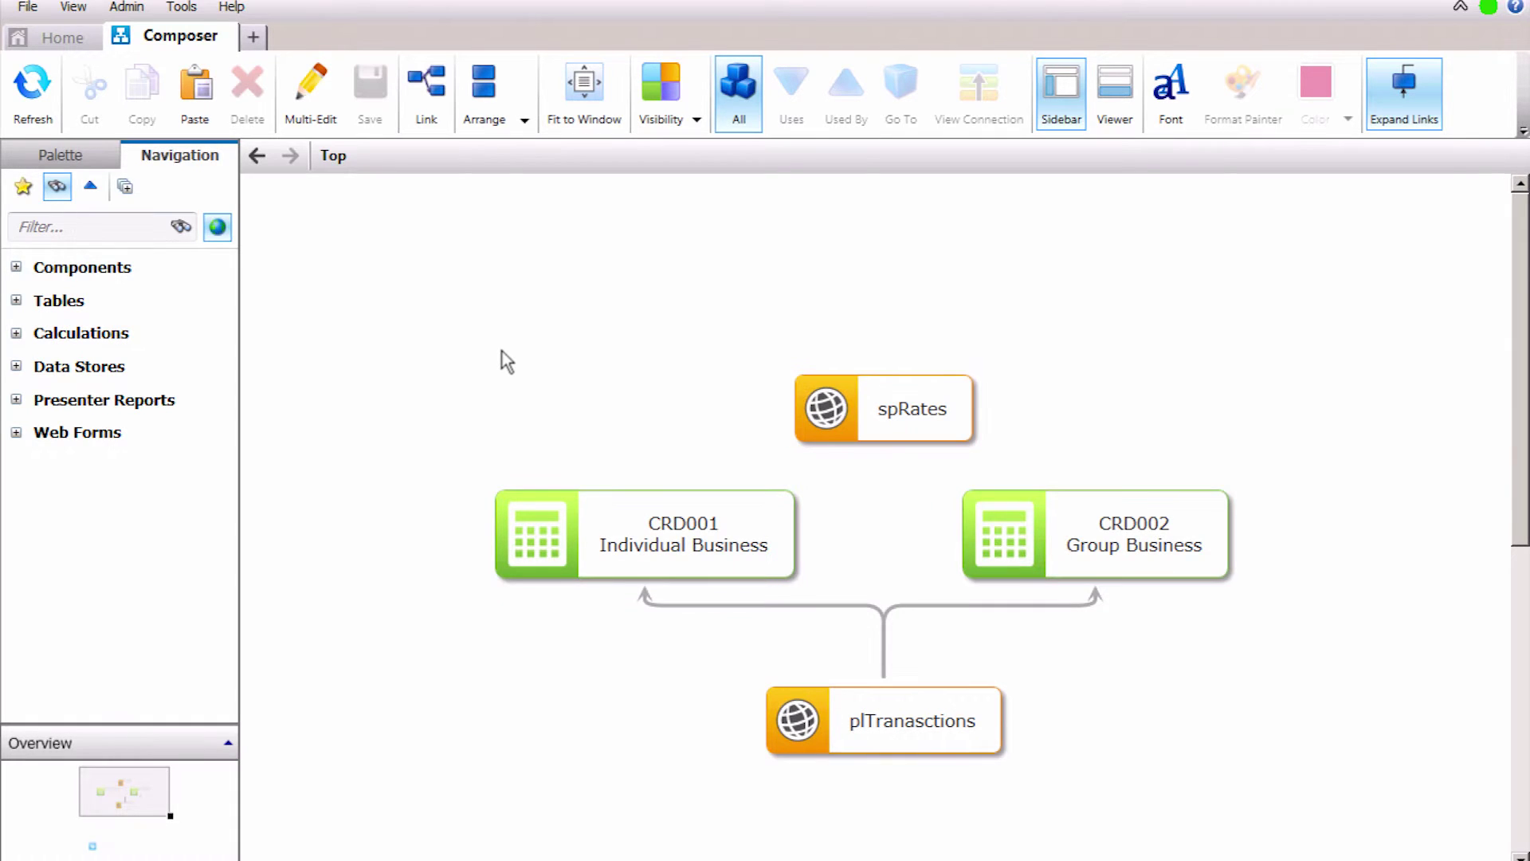
Create a new calculation named 'PAY001 Percent of Premium Earnings' with description 'Description goes here'
{"action": "right_click", "coordinate": [502, 351]}
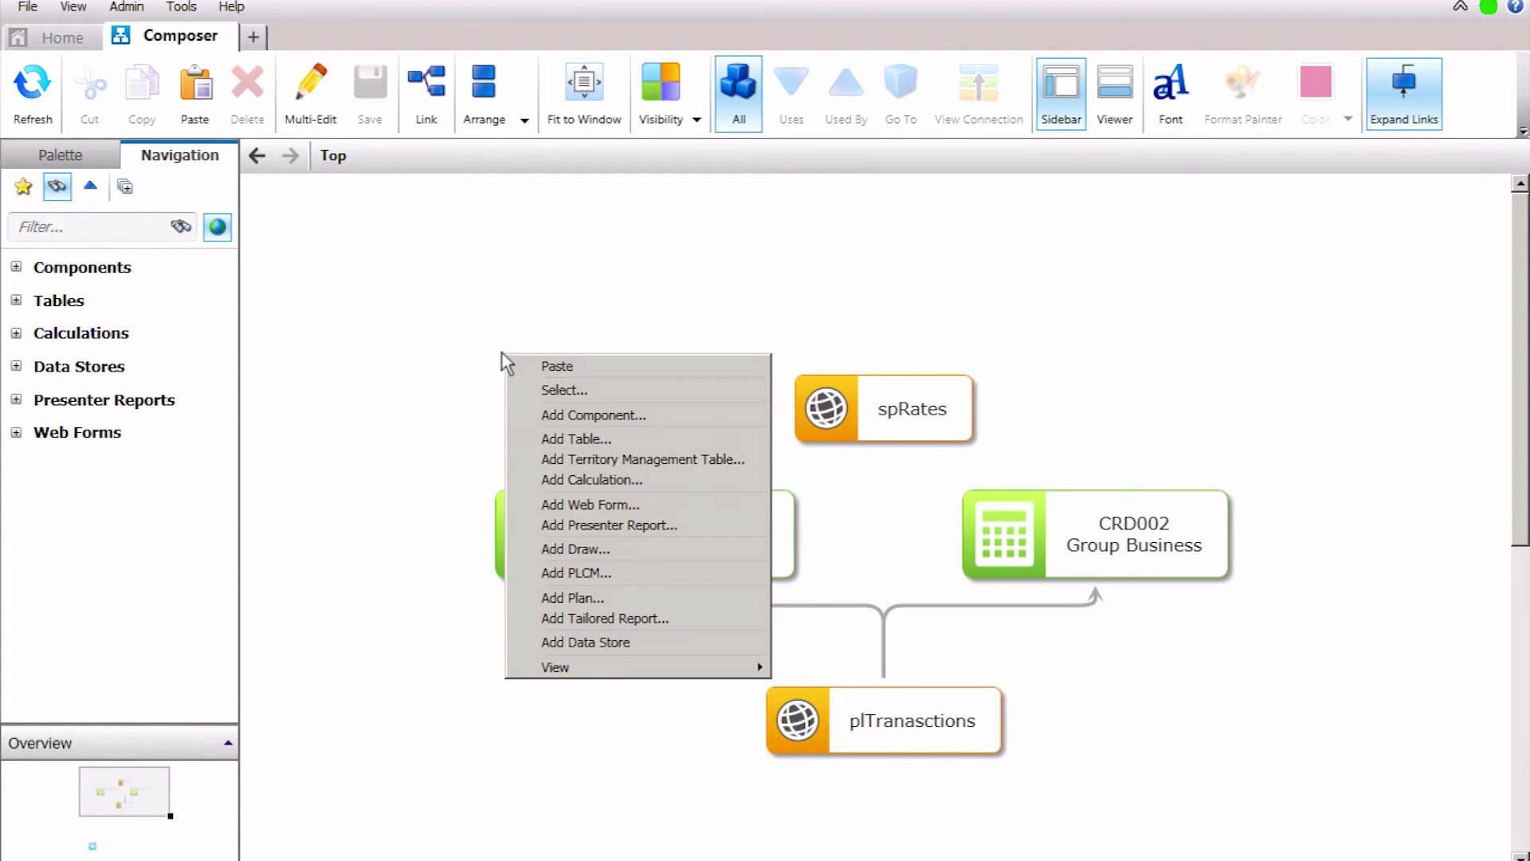
{"action": "left_click", "coordinate": [551, 476]}
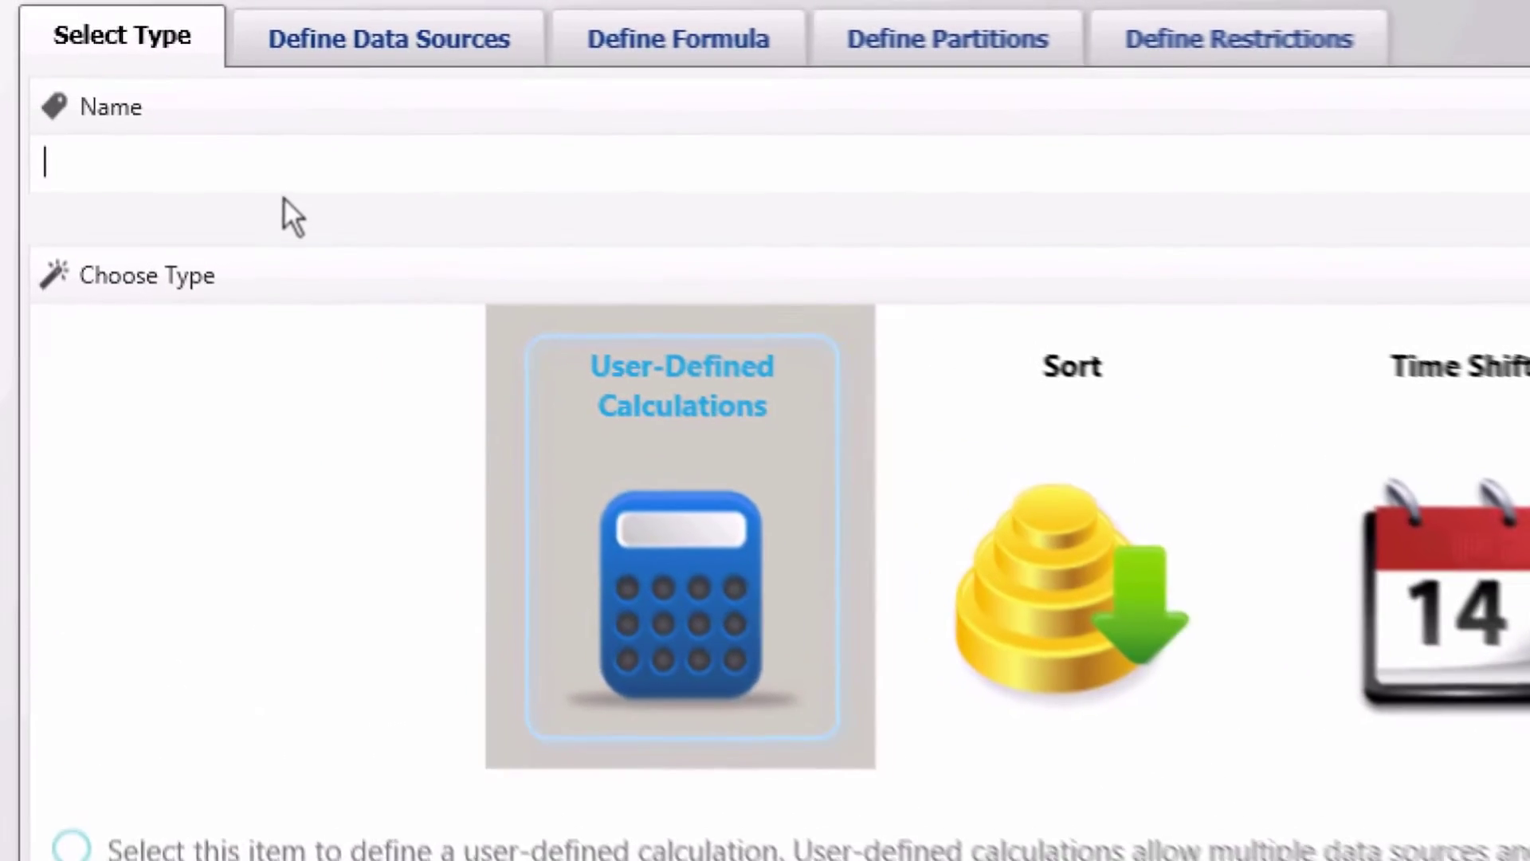
{"action": "type", "text": "PAY001 Percent"}
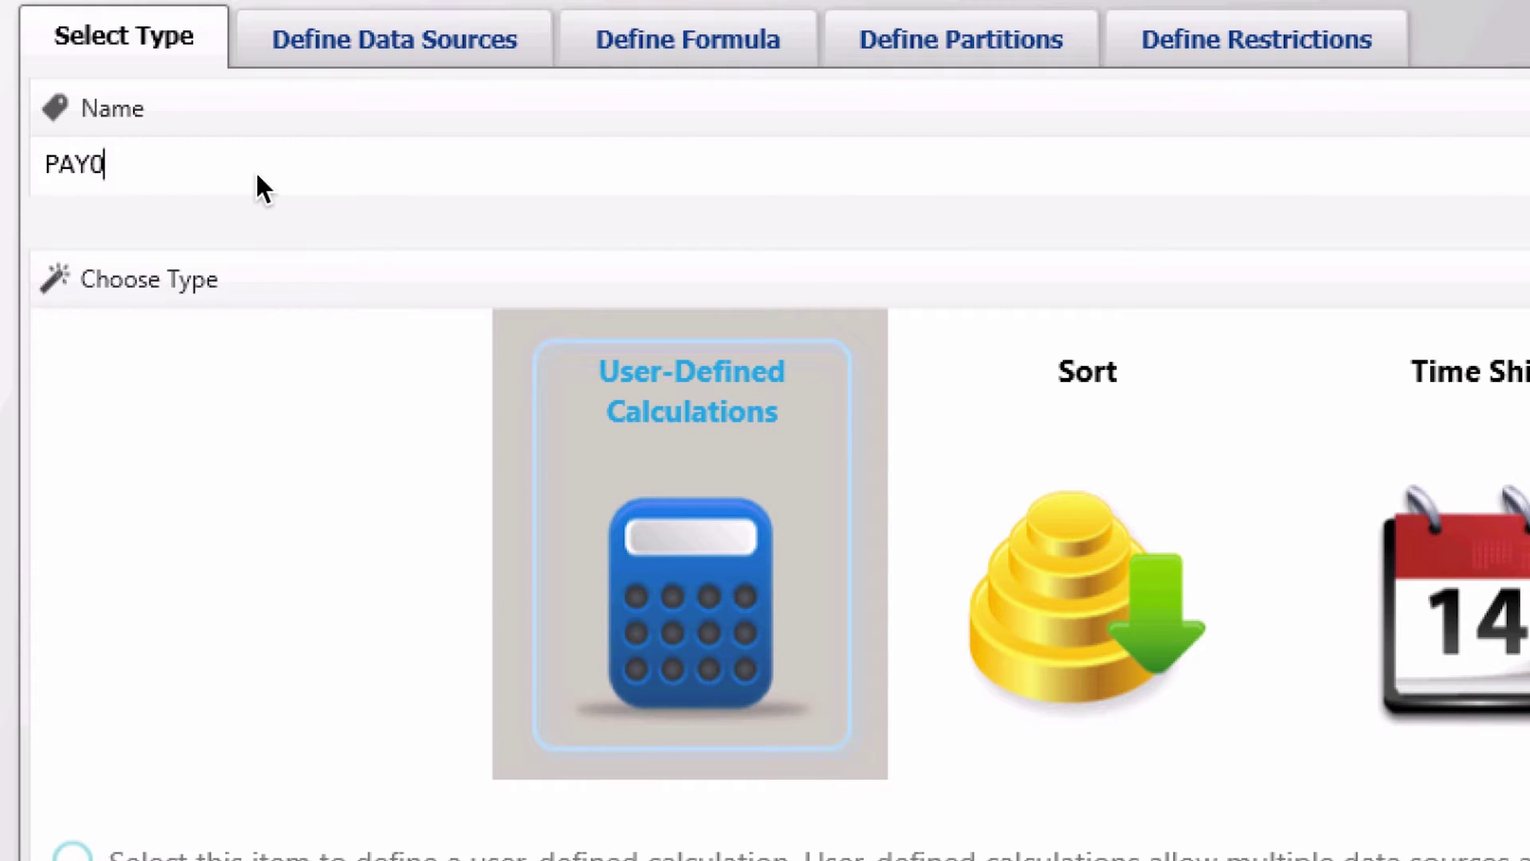
{"action": "type", "text": " of Premium Earnings"}
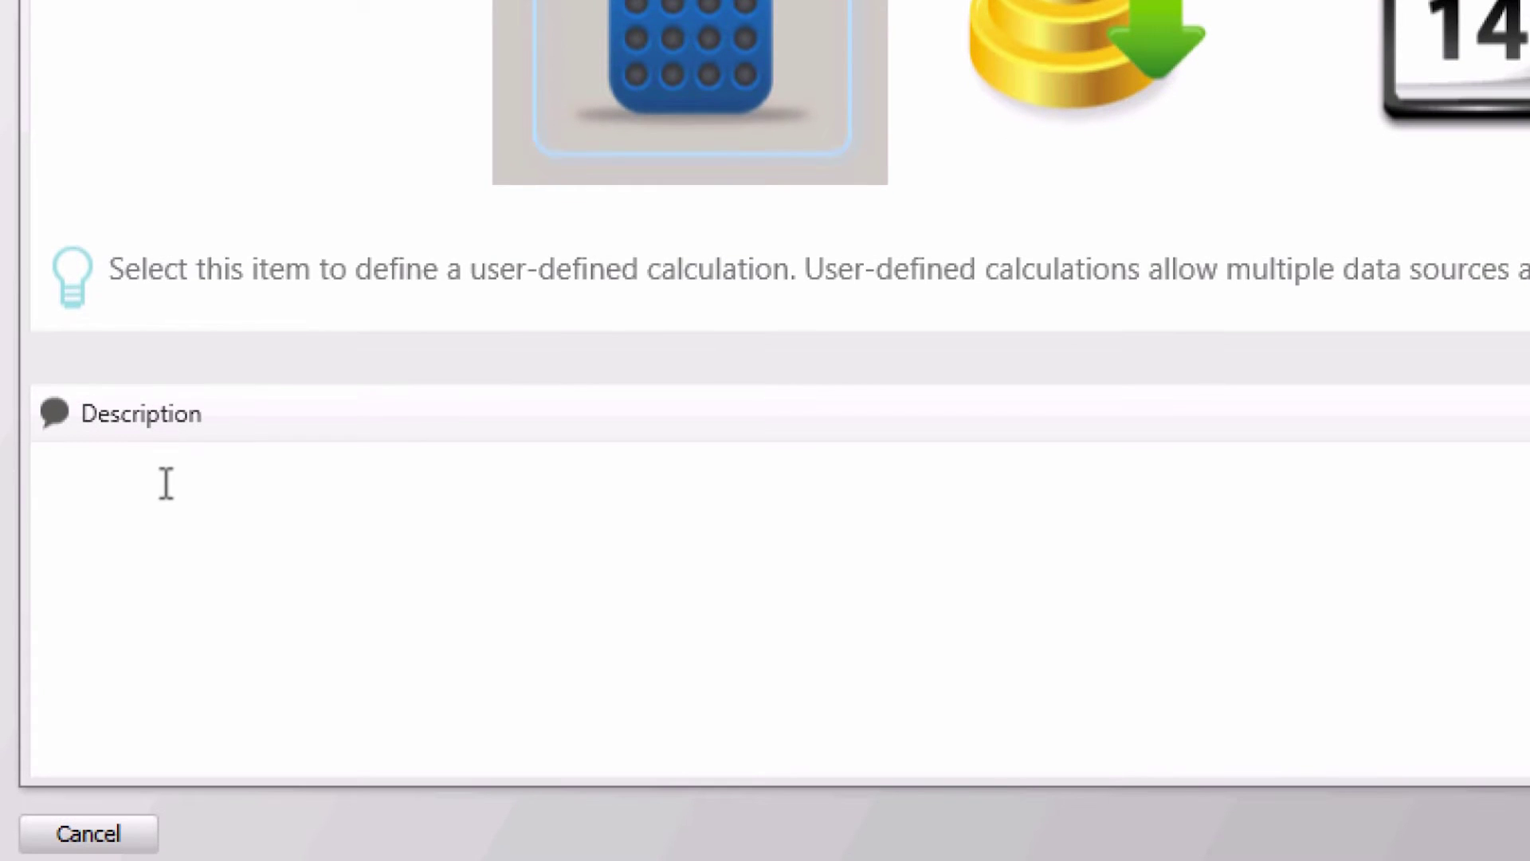
{"action": "left_click", "coordinate": [160, 482]}
{"action": "type", "text": "Description goes here"}
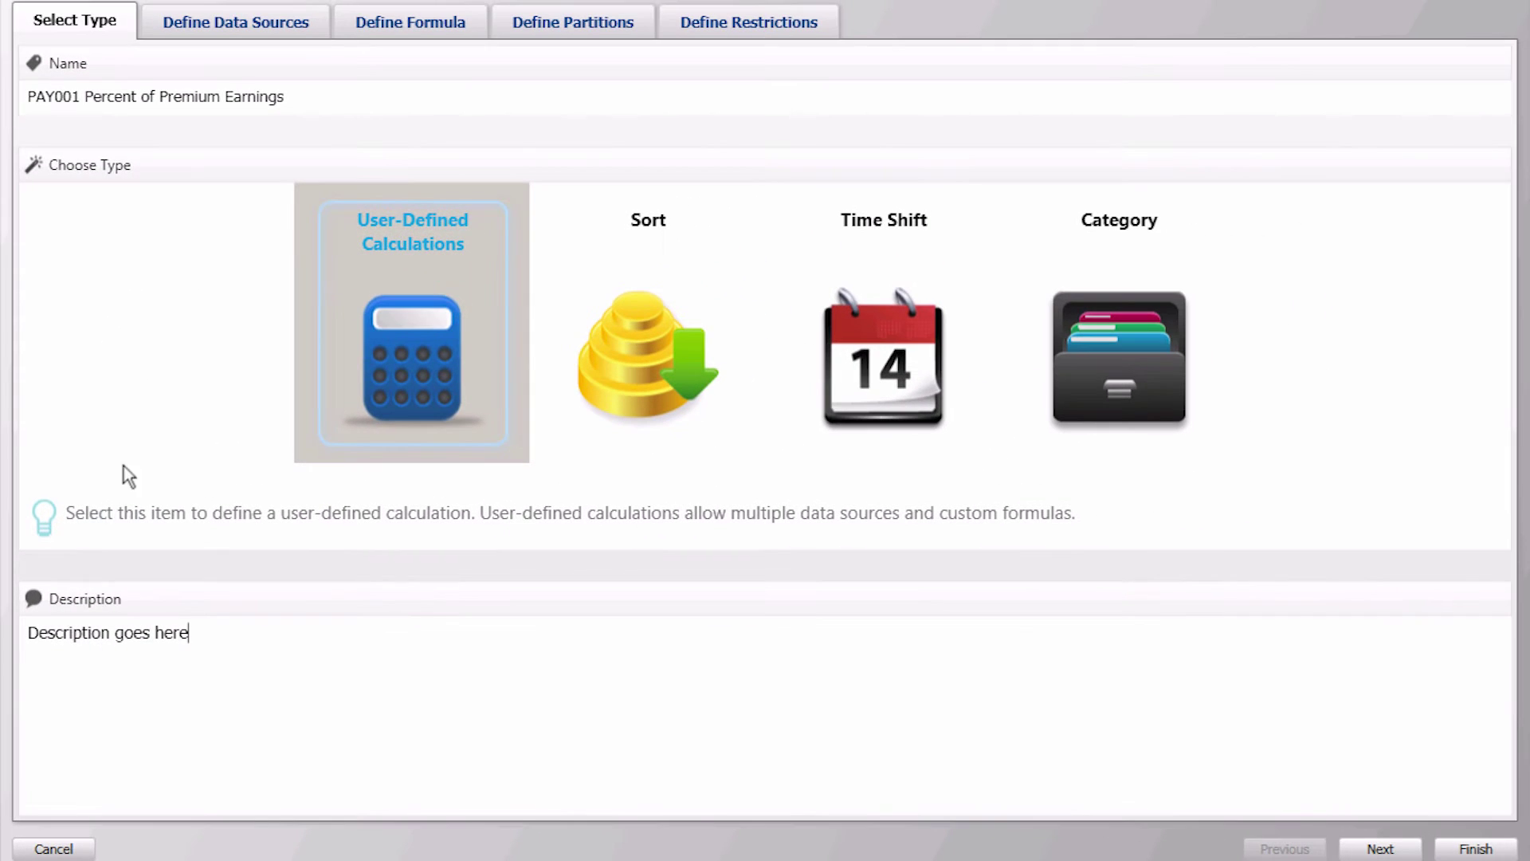
Add CRD001 Individual Business as the base data source and spRates as an additional source
{"action": "left_click", "coordinate": [219, 22]}
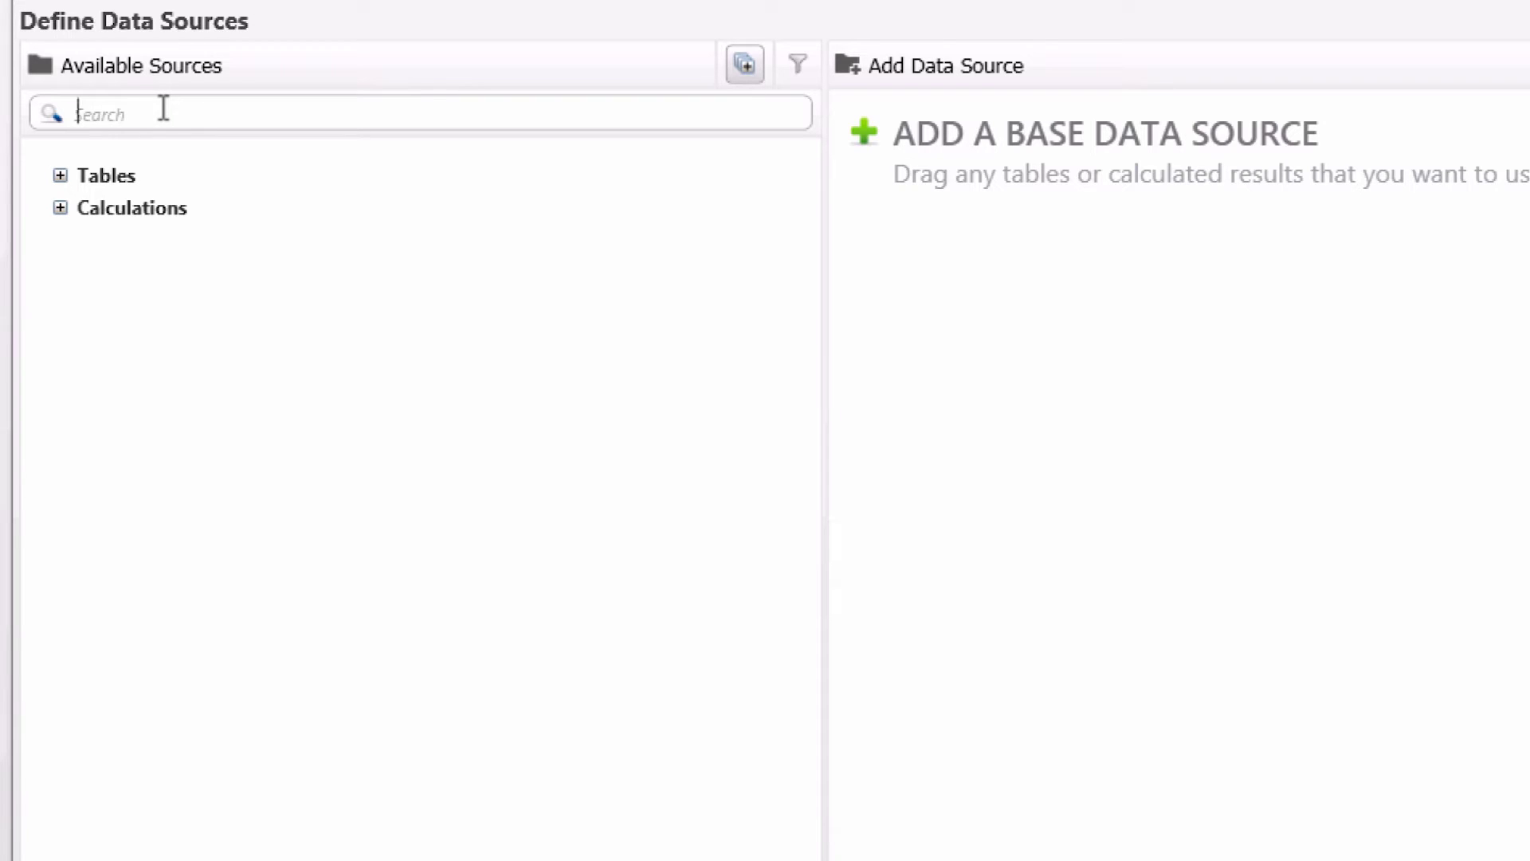
{"action": "type", "text": "cRD"}
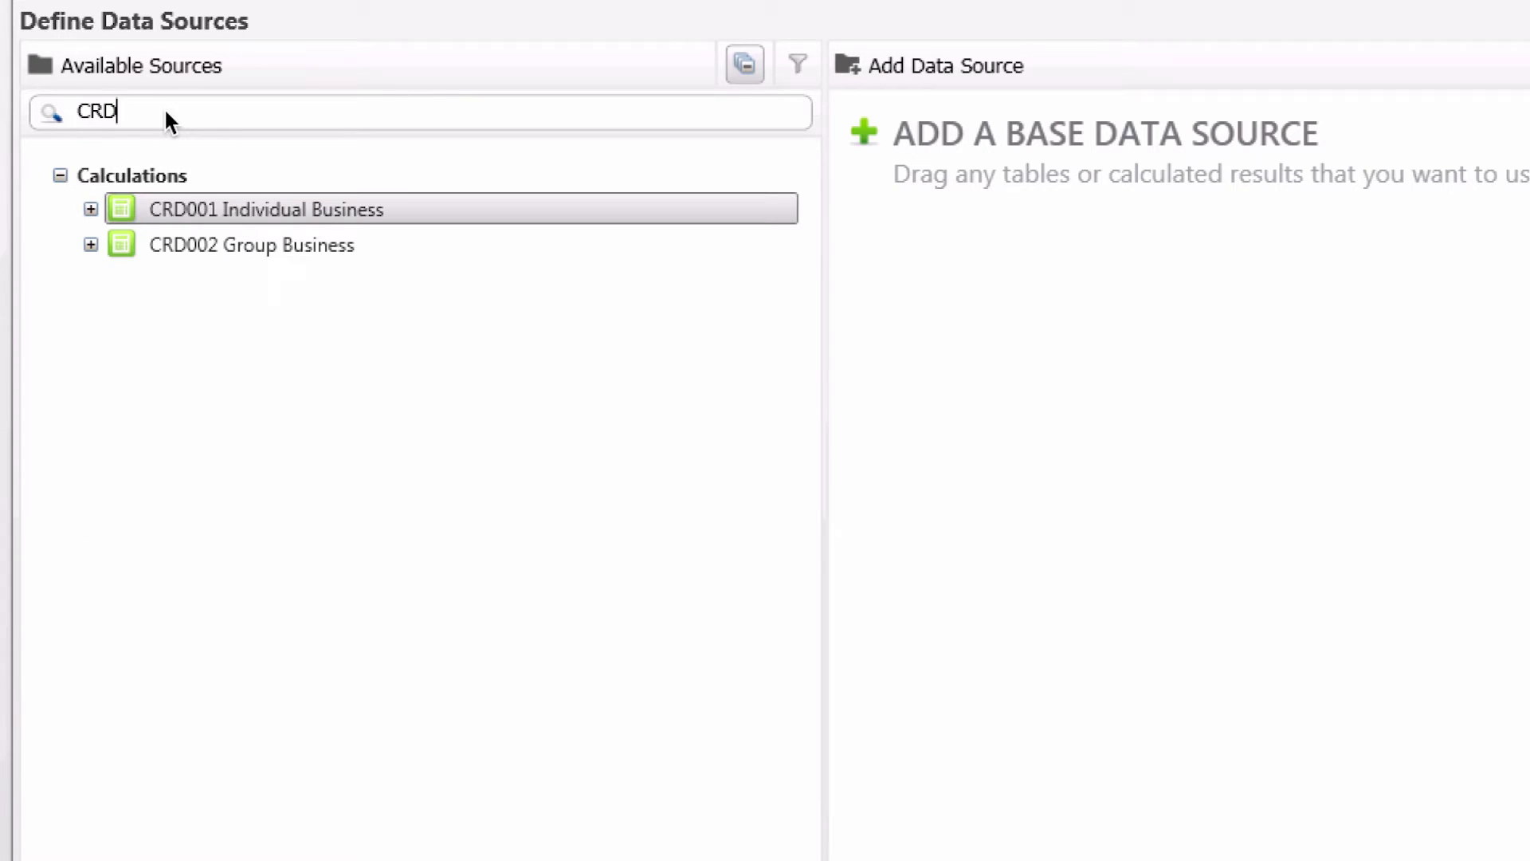
{"action": "double_click", "coordinate": [177, 201]}
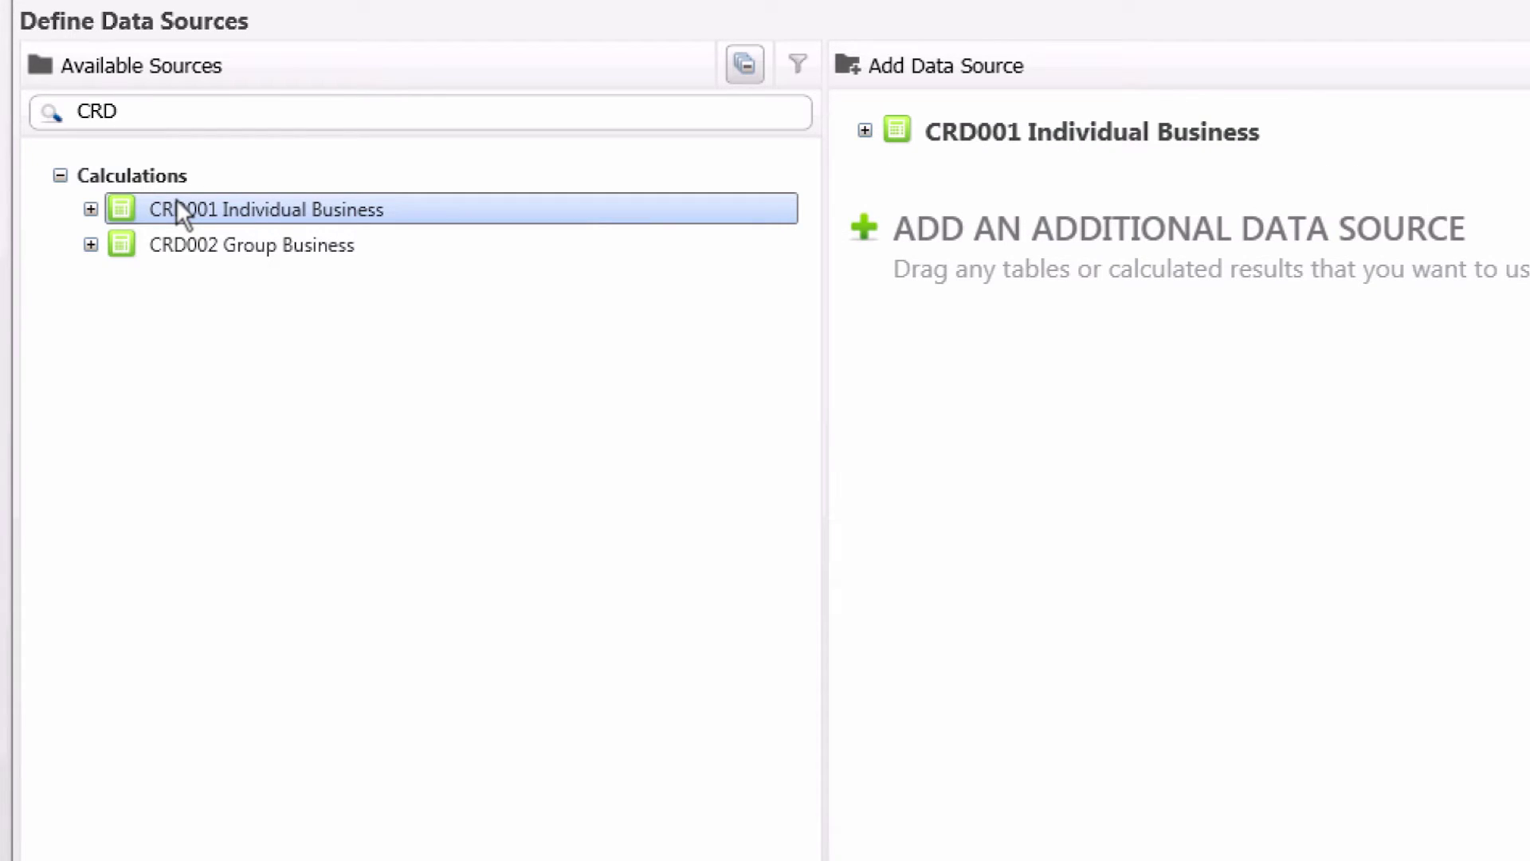
{"action": "left_click", "coordinate": [126, 102]}
{"action": "key", "text": "BackSpace"}
{"action": "key", "text": "BackSpace"}
{"action": "key", "text": "BackSpace"}
{"action": "type", "text": "SPR"}
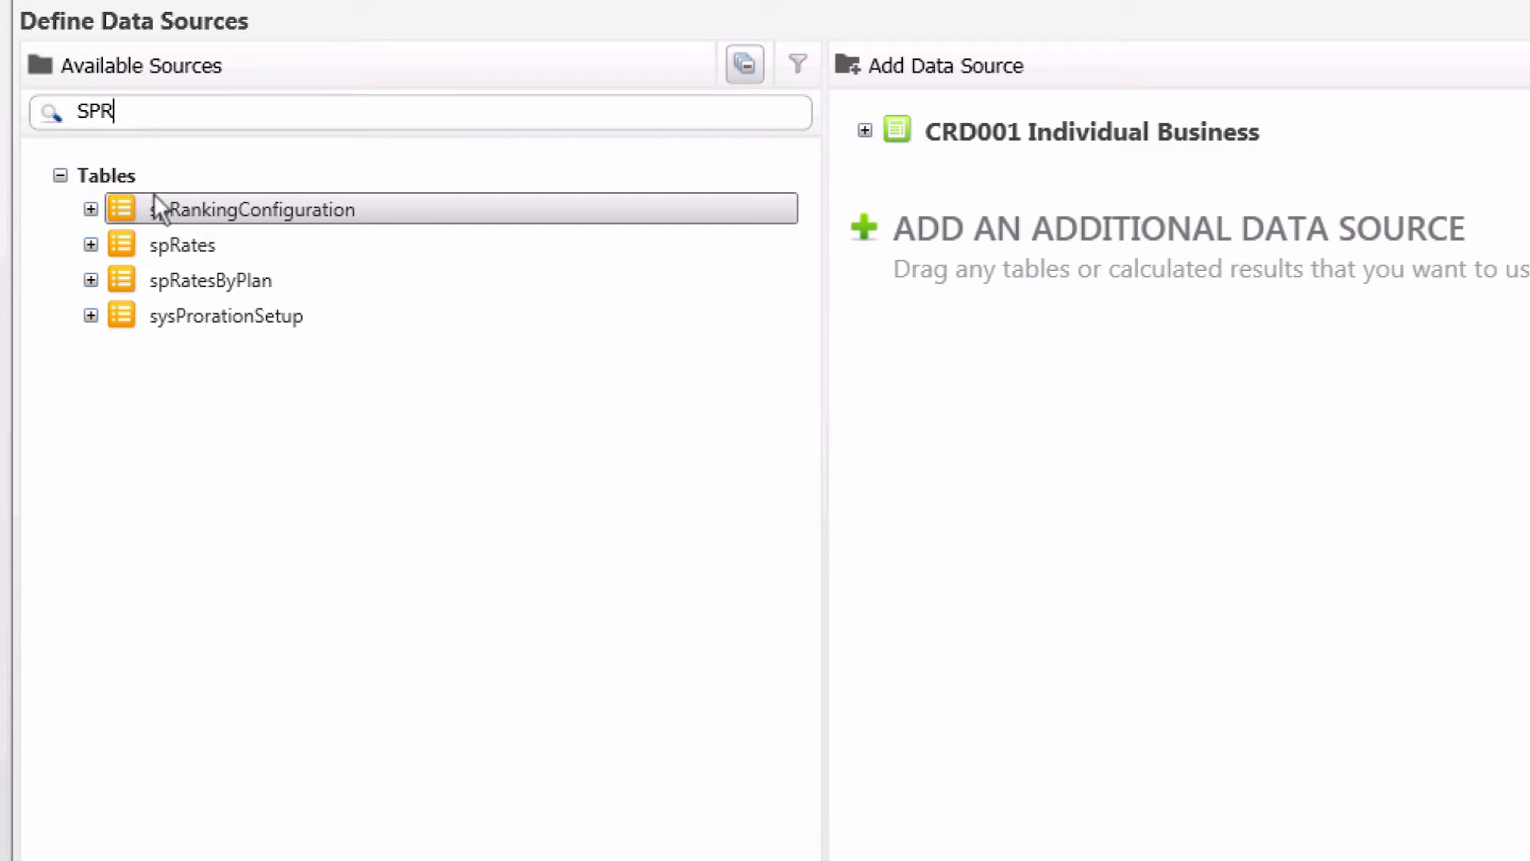
{"action": "double_click", "coordinate": [164, 239]}
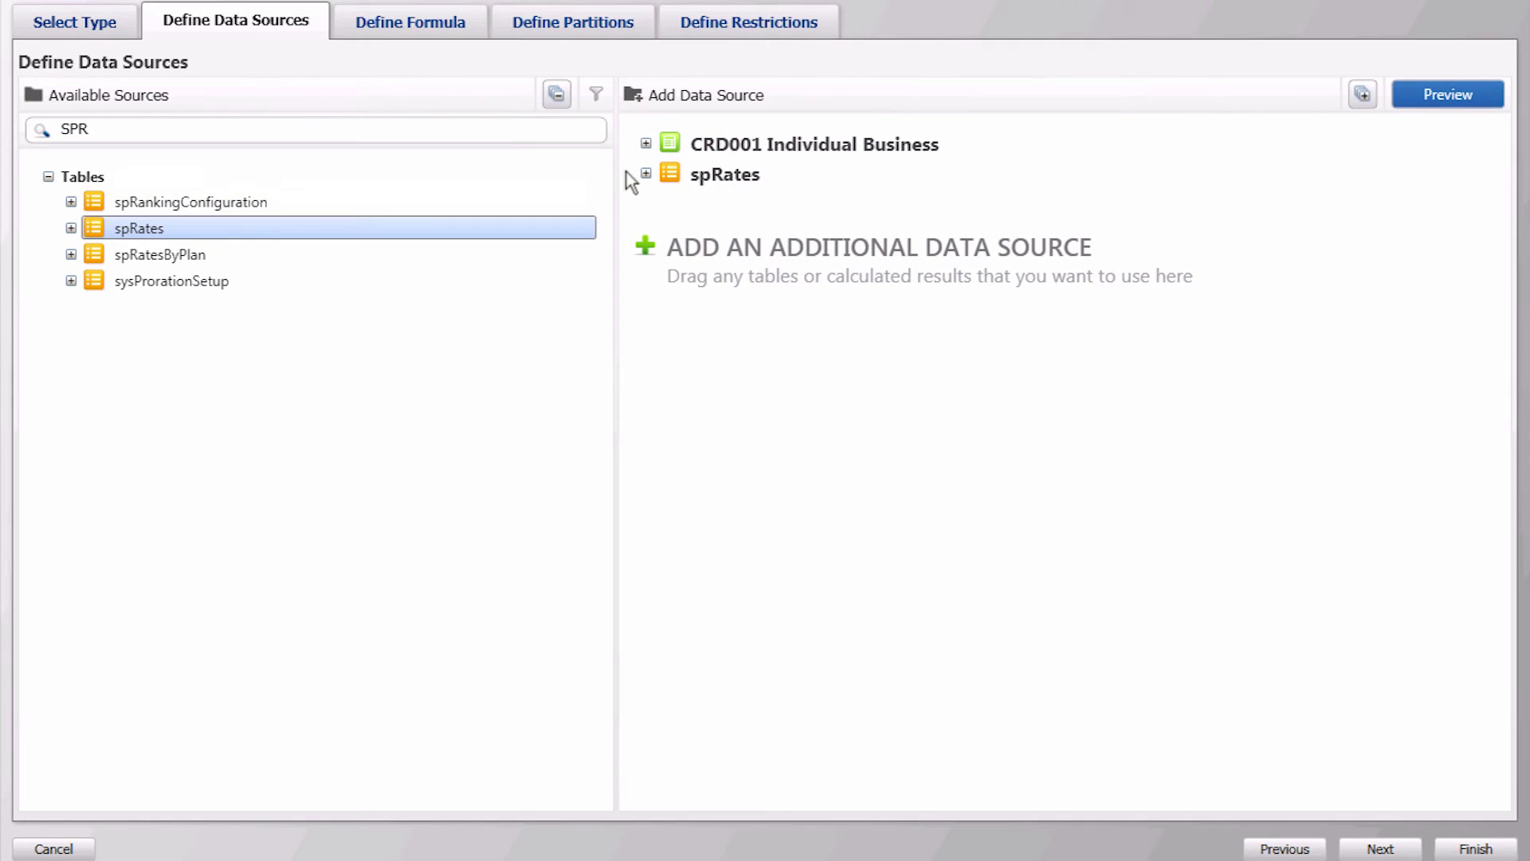
{"action": "left_click", "coordinate": [699, 175]}
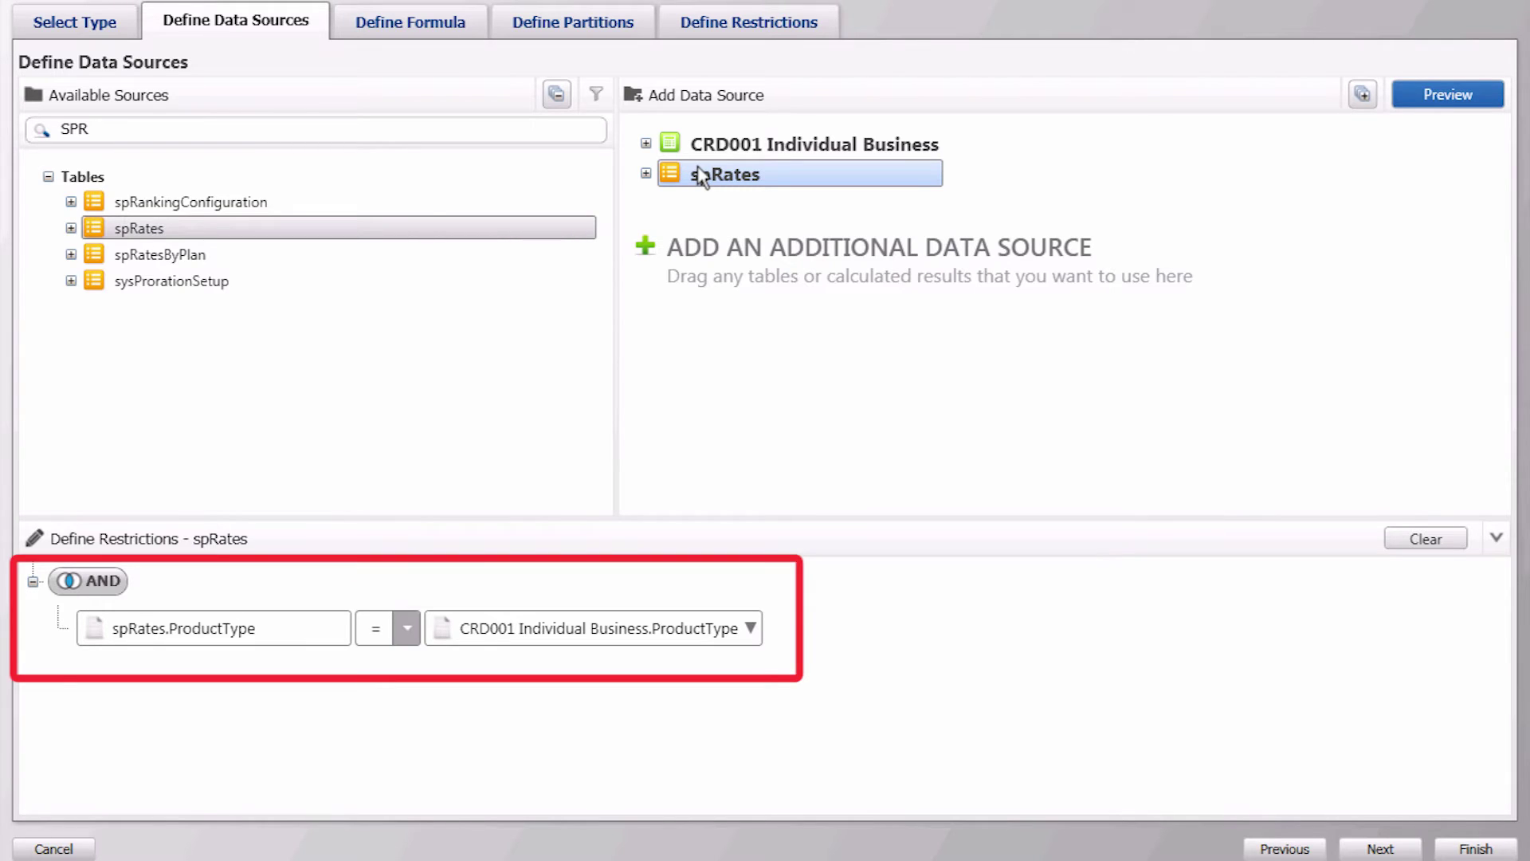
Restrict spRates so StartDate <= the period Ending and EndDate >= the period Starting
{"action": "left_click", "coordinate": [646, 174]}
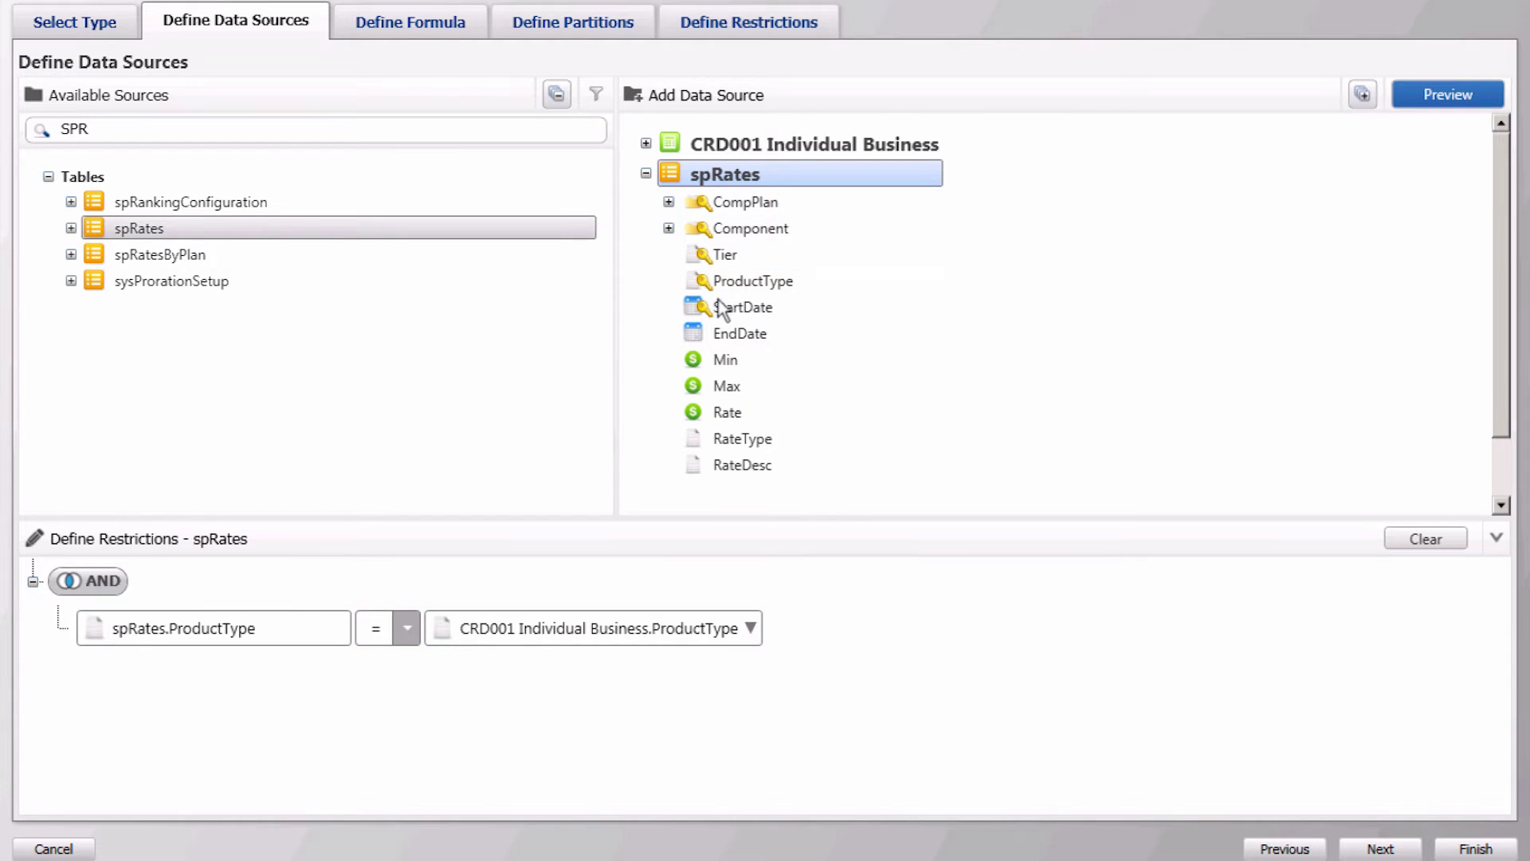
{"action": "left_click_drag", "start_coordinate": [711, 306], "coordinate": [478, 661]}
{"action": "left_click_drag", "start_coordinate": [717, 333], "coordinate": [486, 705]}
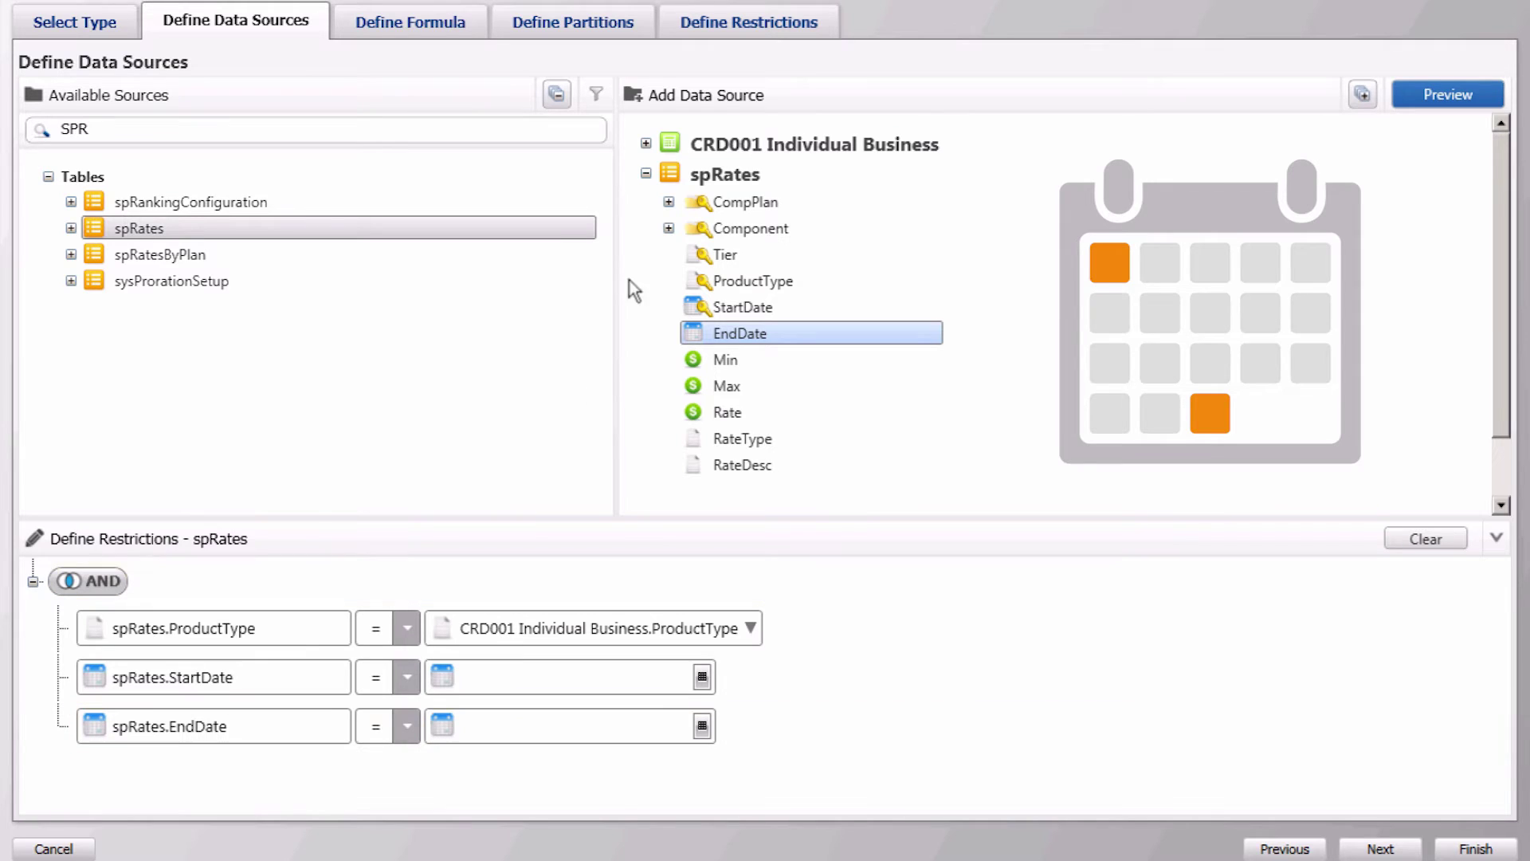
{"action": "left_click", "coordinate": [645, 144]}
{"action": "left_click", "coordinate": [668, 225]}
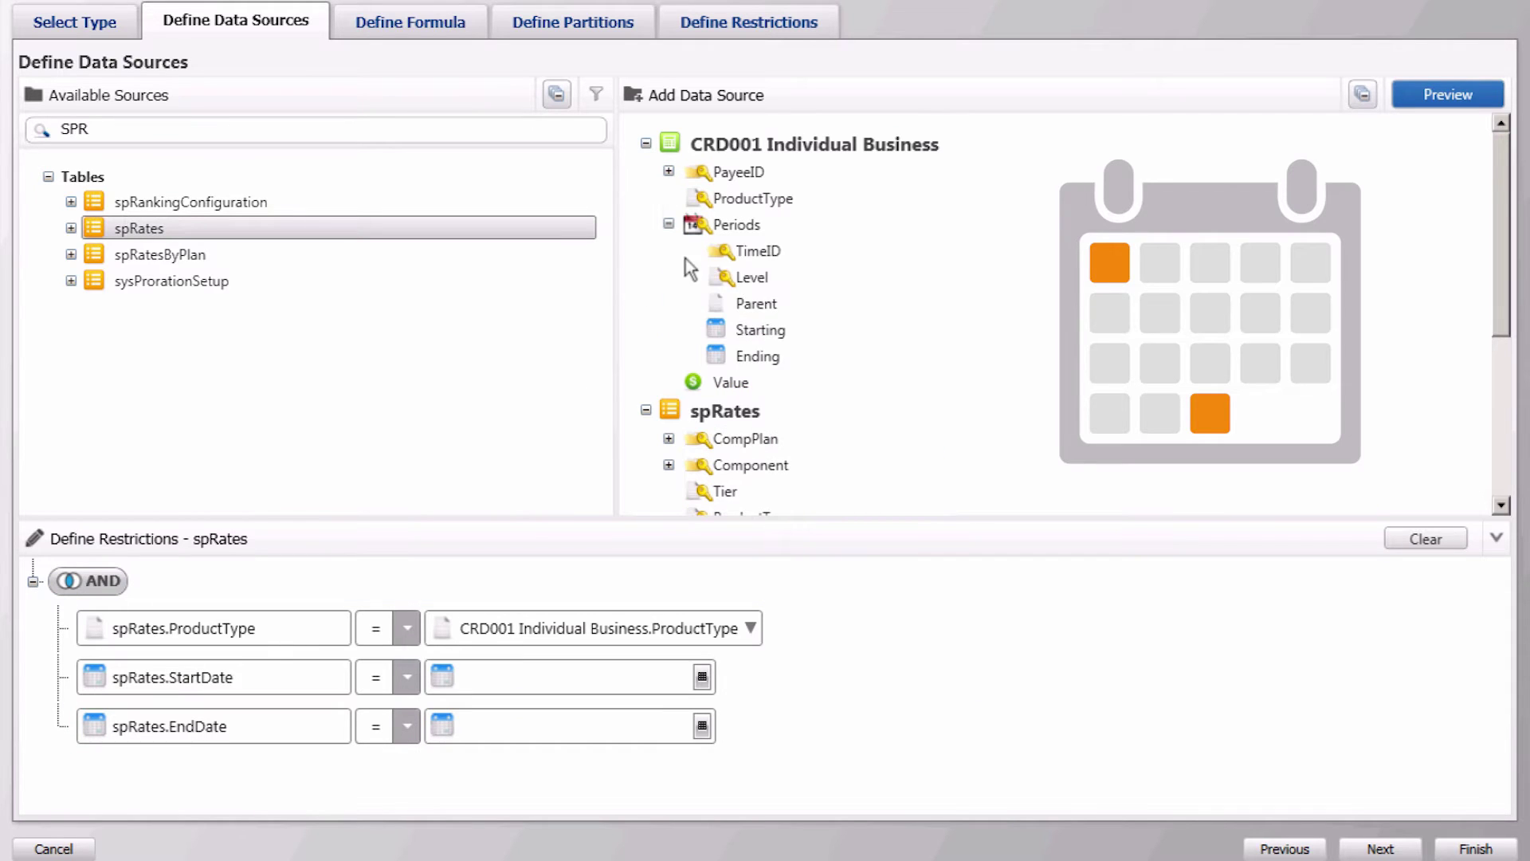
{"action": "left_click_drag", "start_coordinate": [725, 329], "coordinate": [537, 710]}
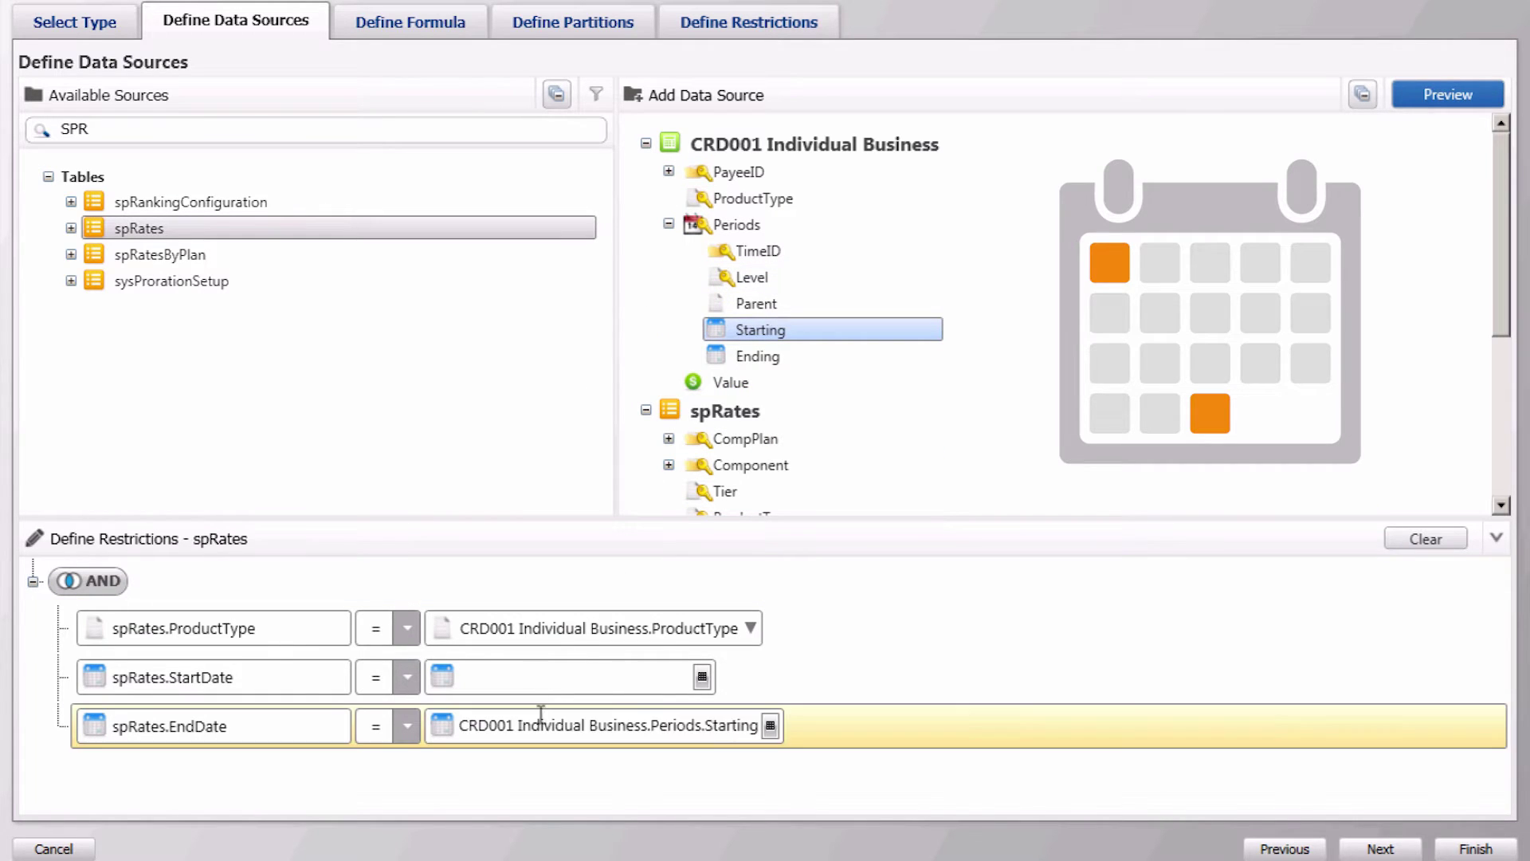
{"action": "left_click_drag", "start_coordinate": [711, 356], "coordinate": [530, 676]}
{"action": "left_click", "coordinate": [408, 678]}
{"action": "left_click", "coordinate": [372, 742]}
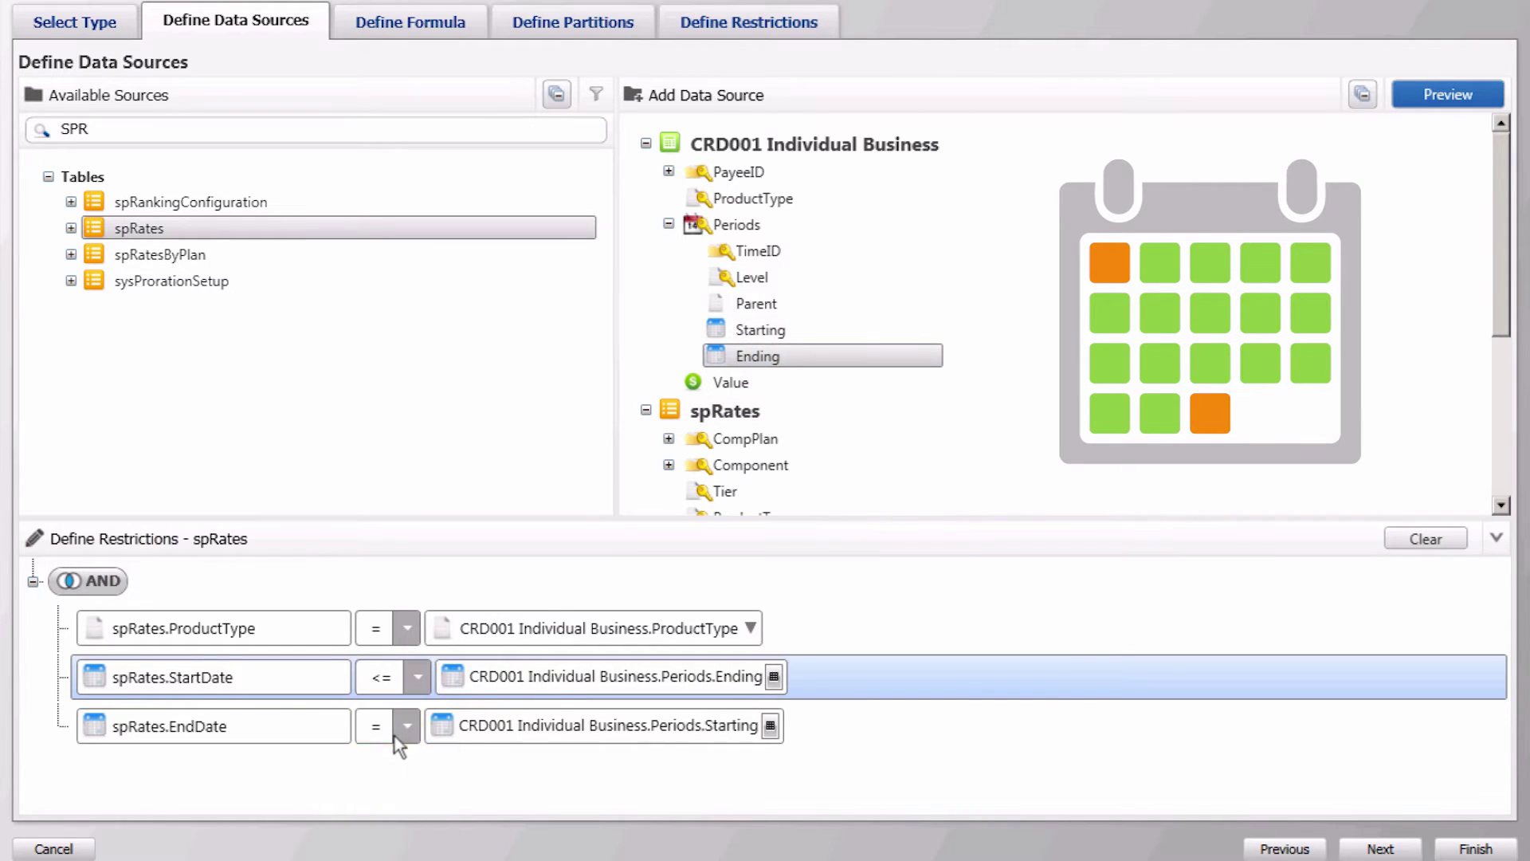
{"action": "left_click", "coordinate": [407, 726]}
{"action": "left_click", "coordinate": [403, 587]}
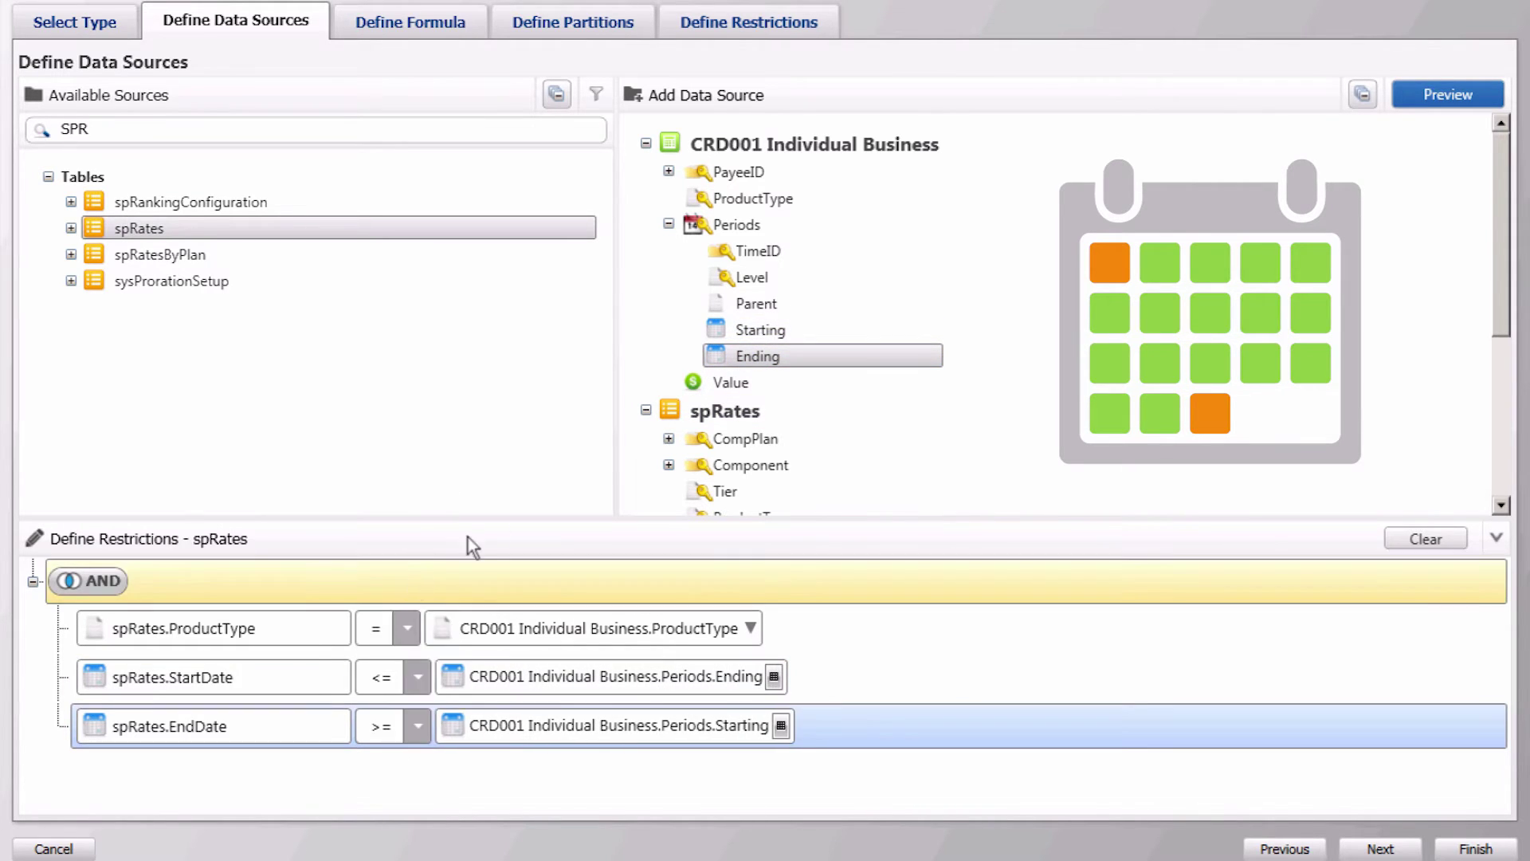
Restrict spRates so Min <= CRD001 Value and Max > CRD001 Value
{"action": "left_click_drag", "start_coordinate": [1495, 312], "coordinate": [1493, 381]}
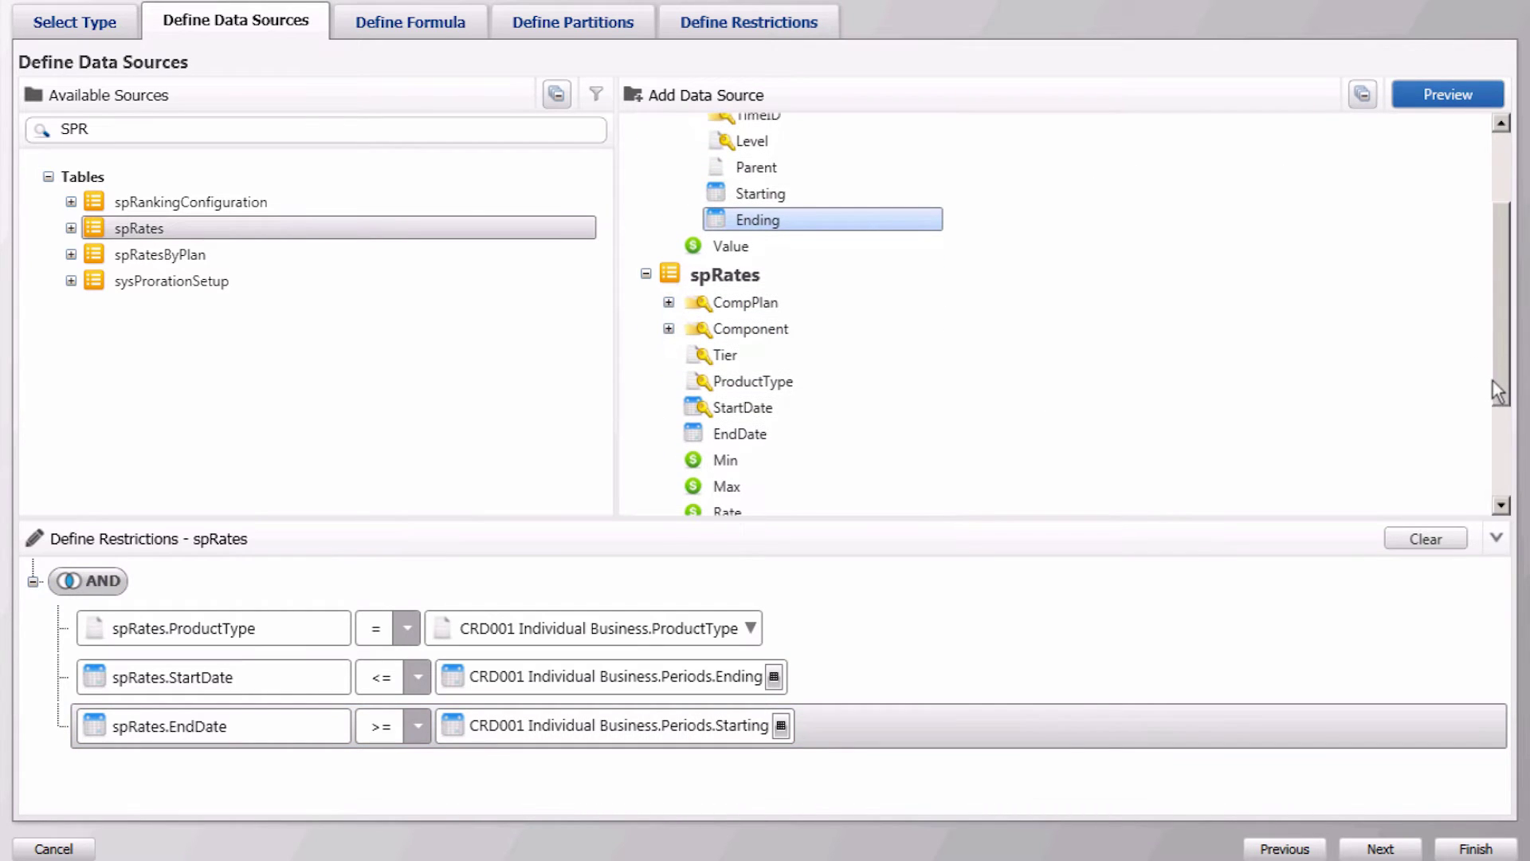
{"action": "left_click_drag", "start_coordinate": [735, 461], "coordinate": [575, 753]}
{"action": "left_click_drag", "start_coordinate": [705, 483], "coordinate": [558, 795]}
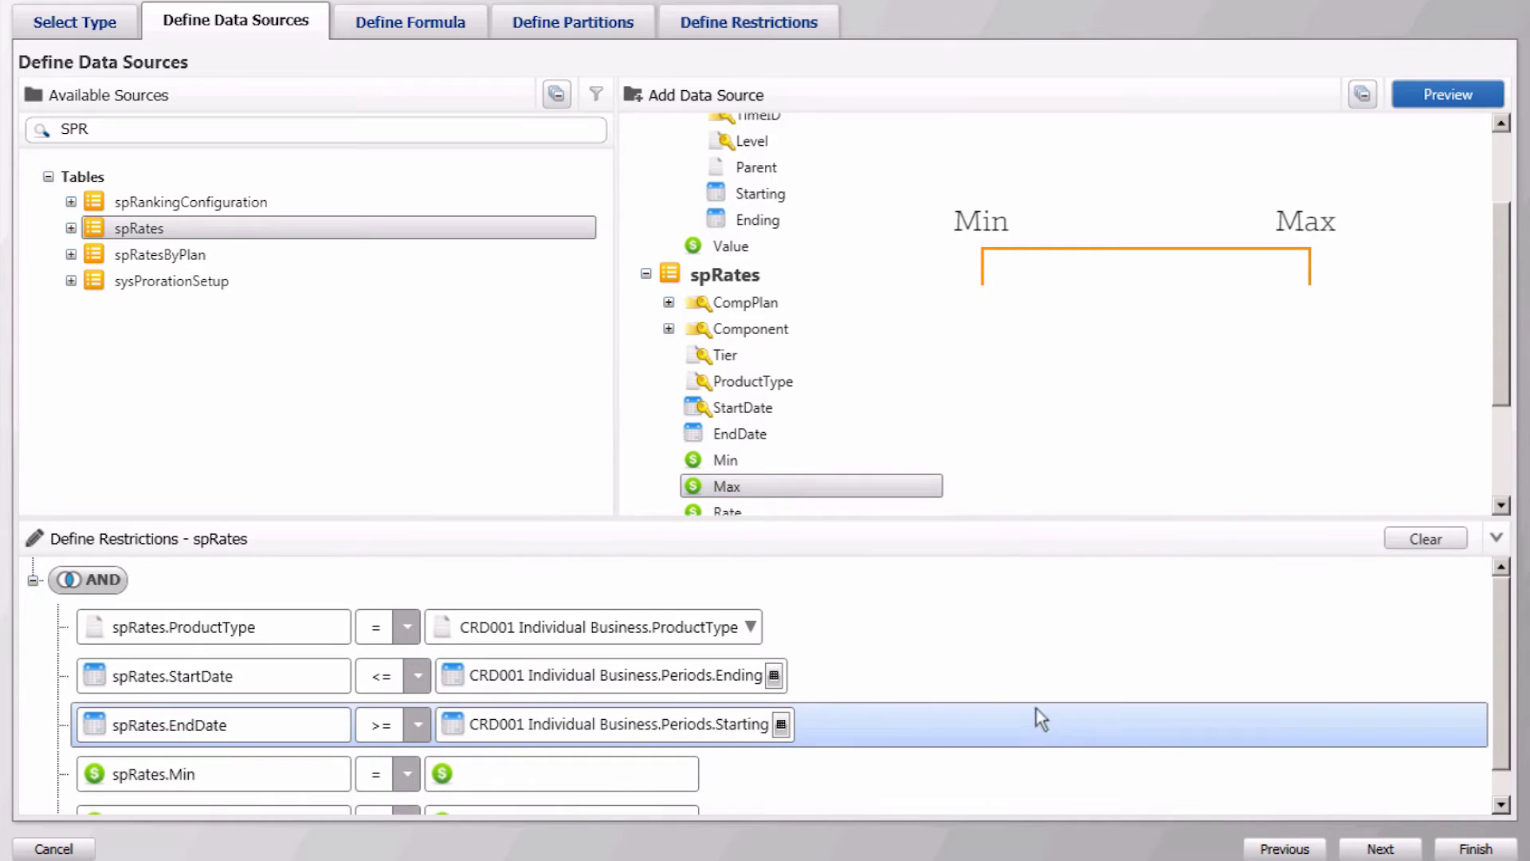
{"action": "scroll", "coordinate": [1495, 677], "scroll_direction": "down", "scroll_amount": 1}
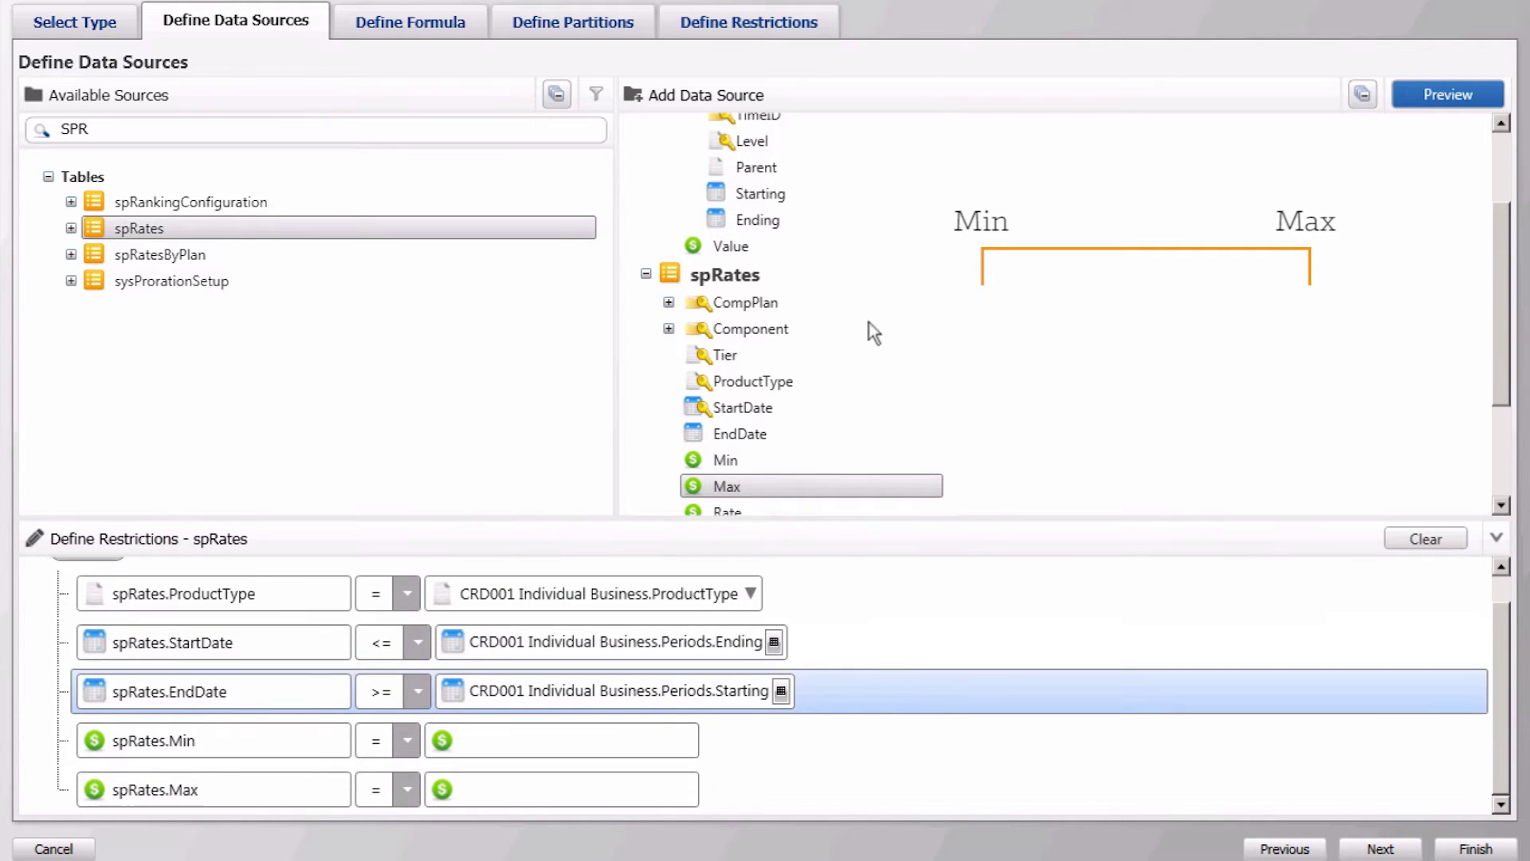
{"action": "left_click_drag", "start_coordinate": [731, 251], "coordinate": [562, 741]}
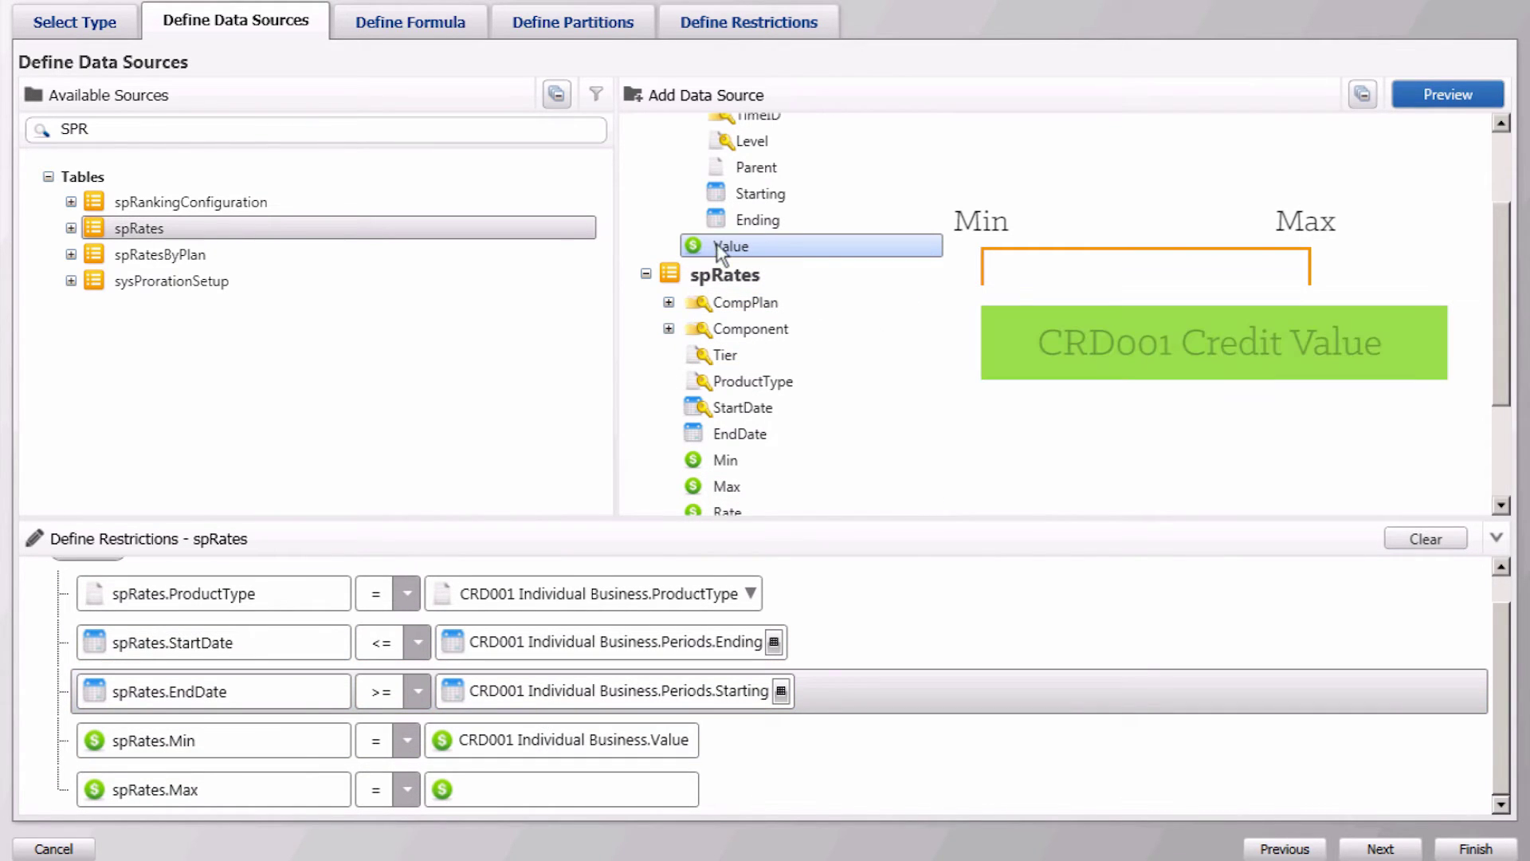
{"action": "left_click_drag", "start_coordinate": [723, 255], "coordinate": [537, 773]}
{"action": "left_click", "coordinate": [411, 738]}
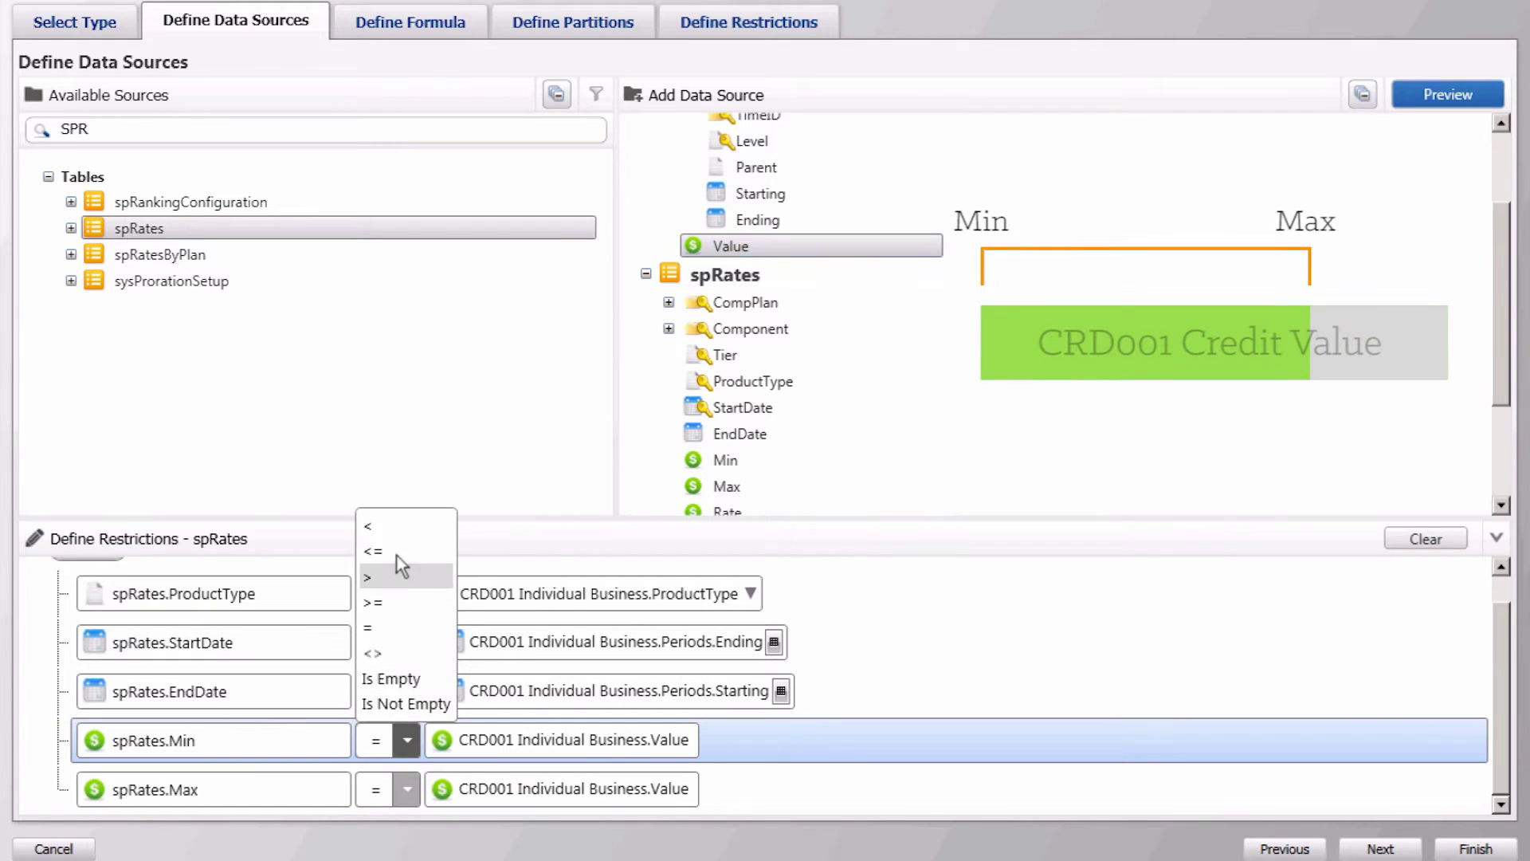
{"action": "left_click", "coordinate": [396, 554]}
{"action": "left_click", "coordinate": [407, 789]}
{"action": "left_click", "coordinate": [390, 615]}
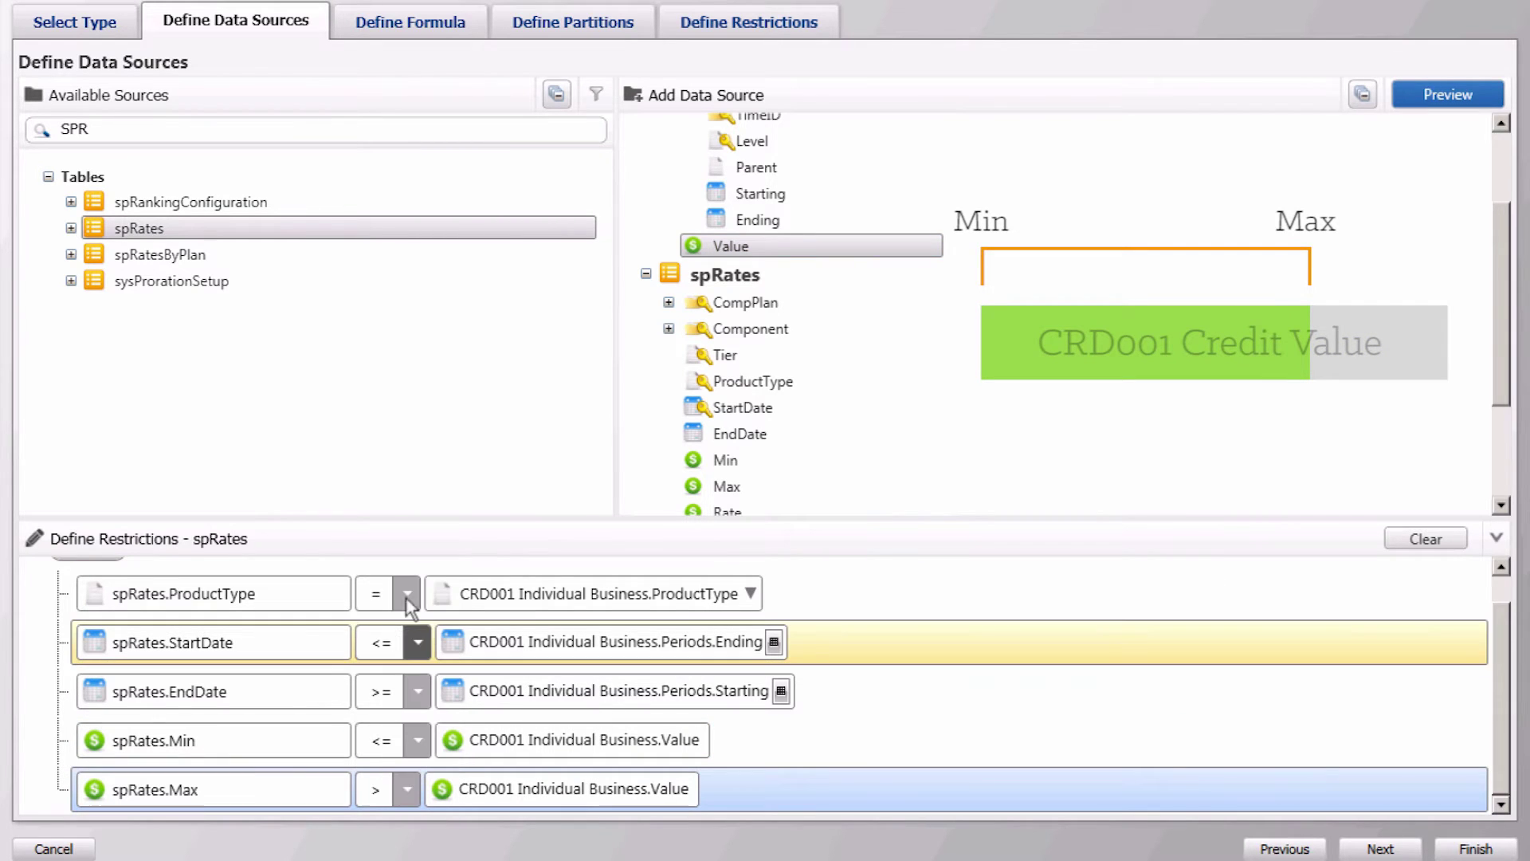
Add a spRates Component restriction of 'INDV PREM'
{"action": "left_click", "coordinate": [745, 330]}
{"action": "left_click_drag", "start_coordinate": [684, 519], "coordinate": [639, 805]}
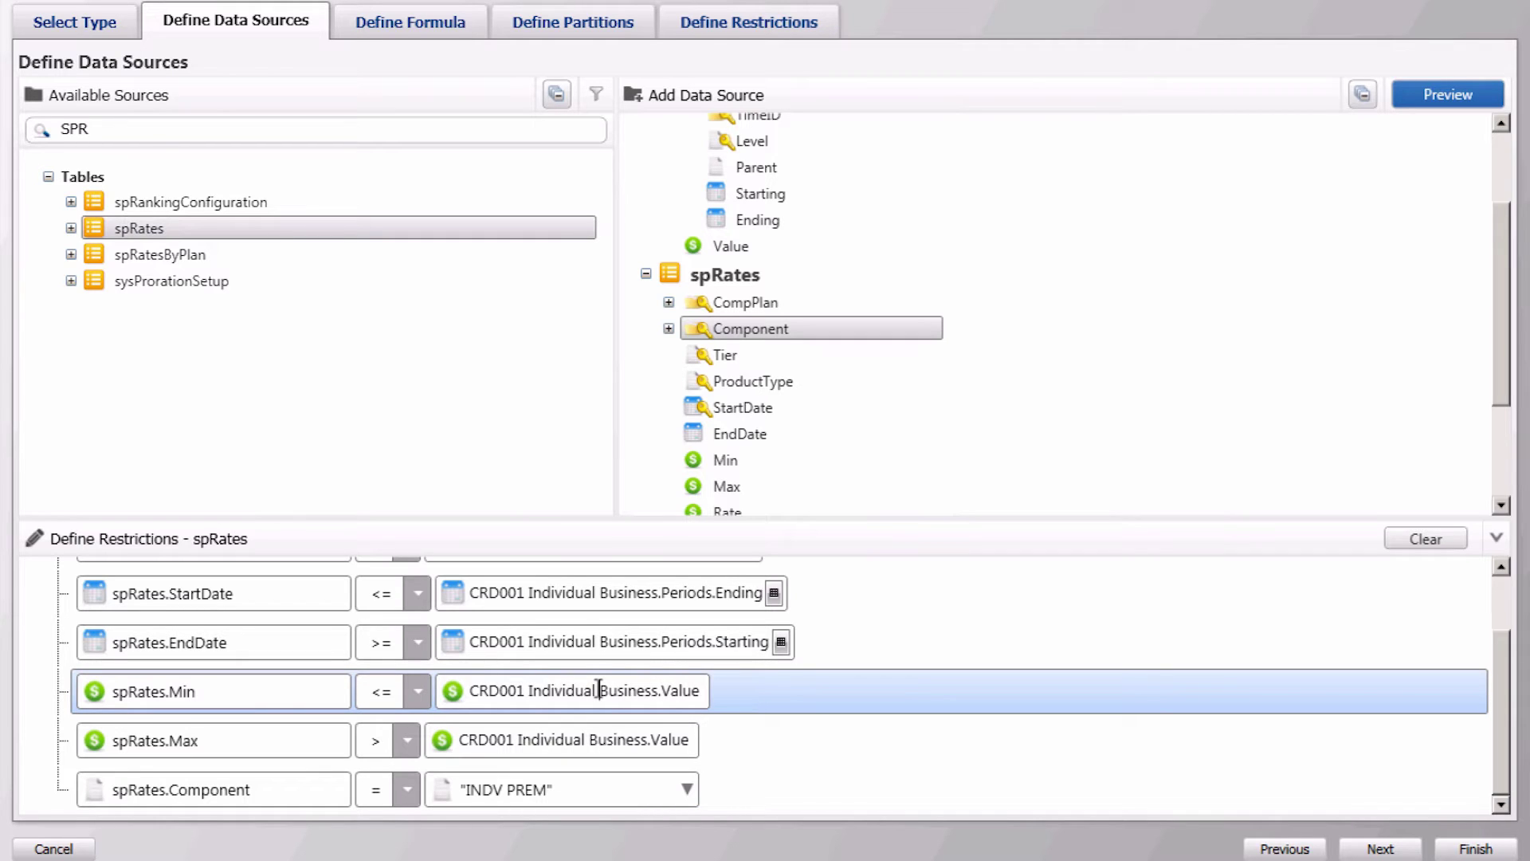
{"action": "left_click", "coordinate": [405, 29]}
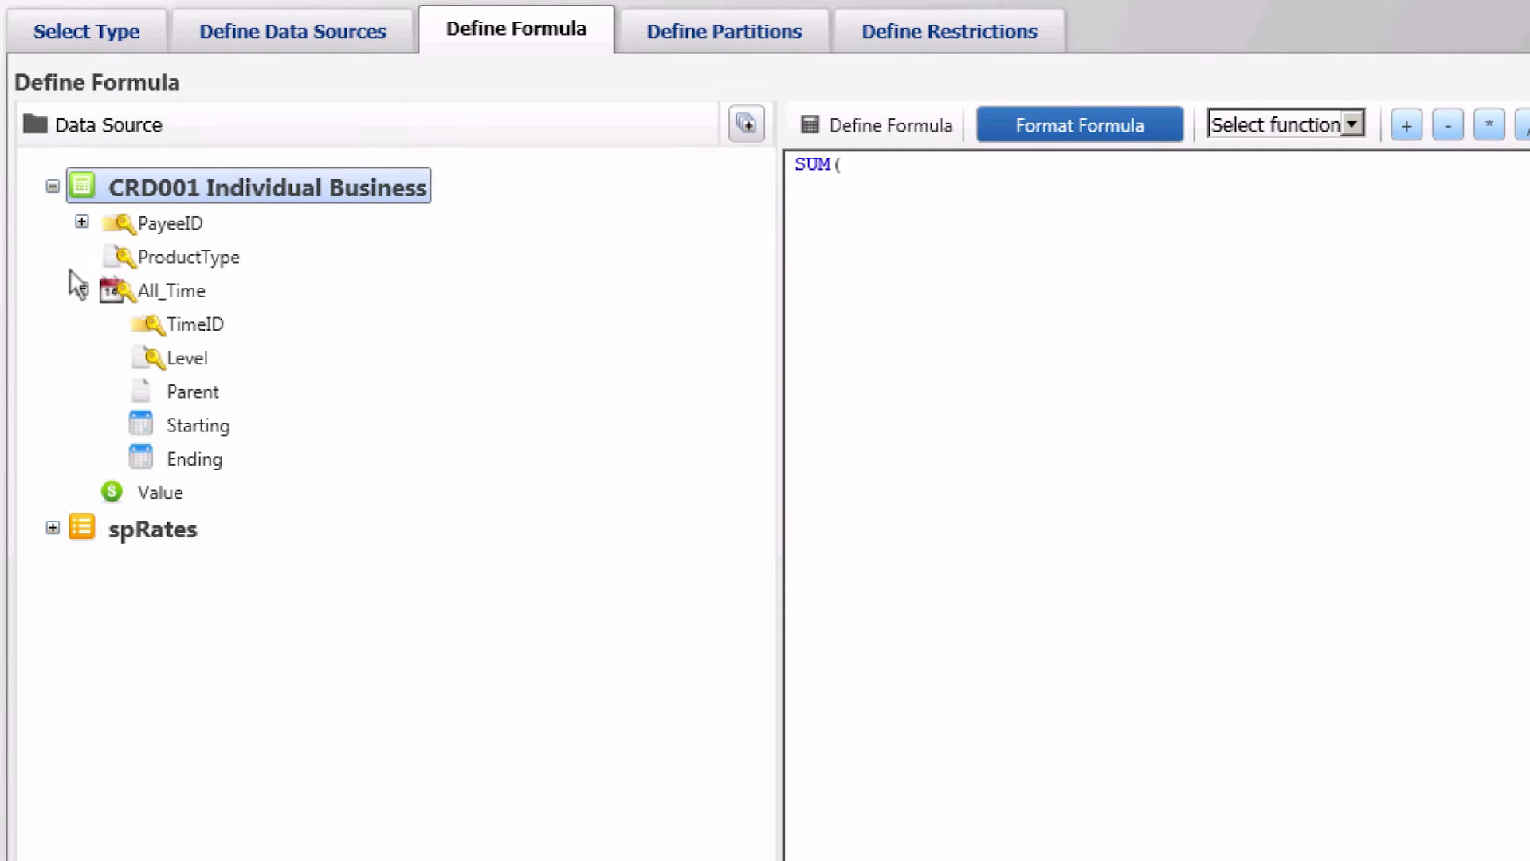
Build and format the formula SUM(CRD001 Individual Business.Value*spRates.Rate)
{"action": "double_click", "coordinate": [132, 489]}
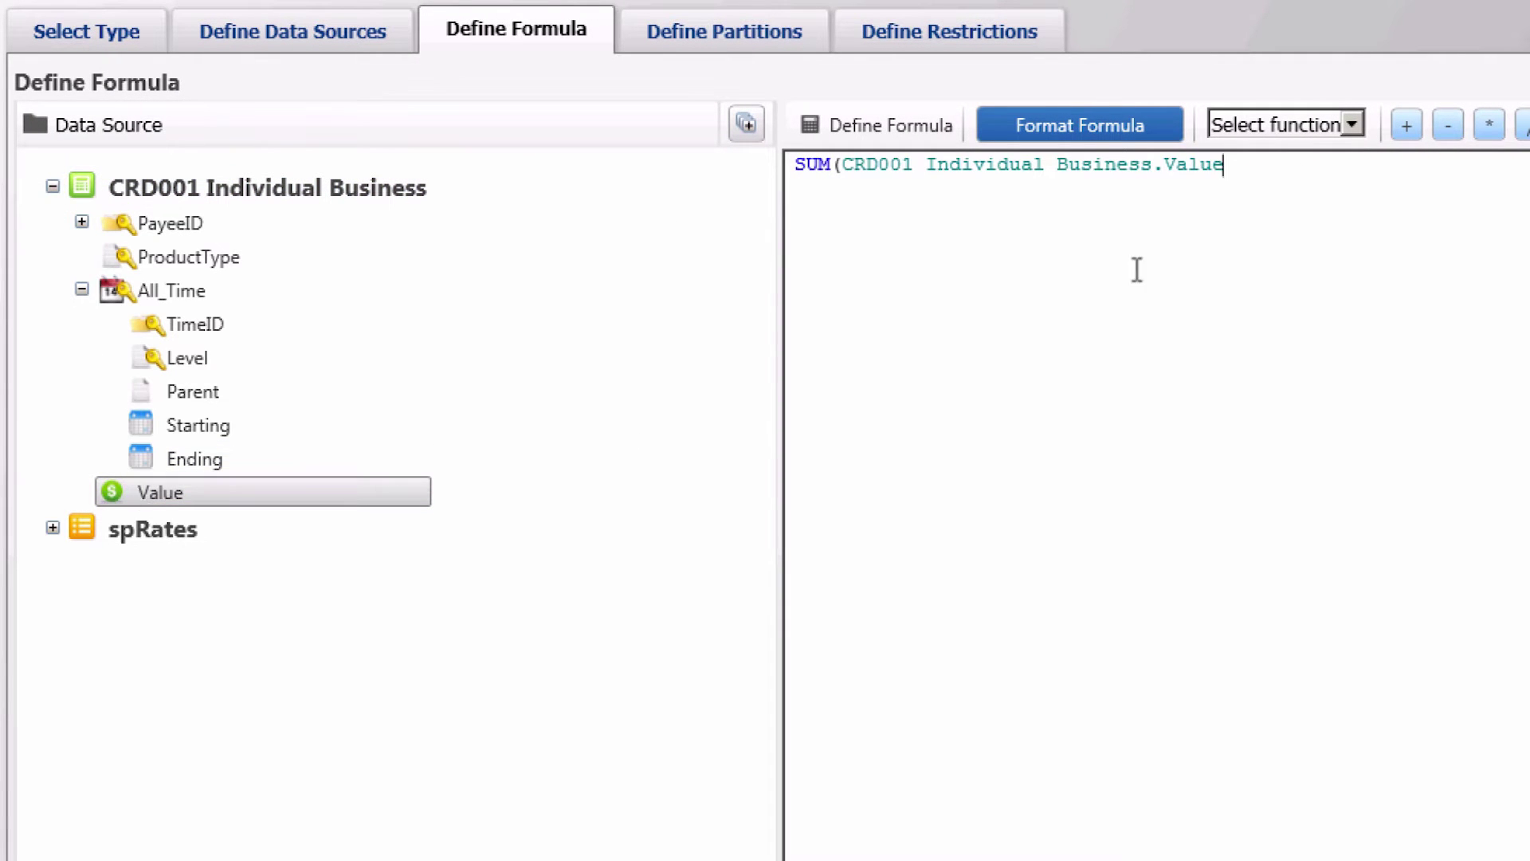
{"action": "left_click", "coordinate": [1489, 124]}
{"action": "left_click", "coordinate": [52, 528]}
{"action": "double_click", "coordinate": [129, 834]}
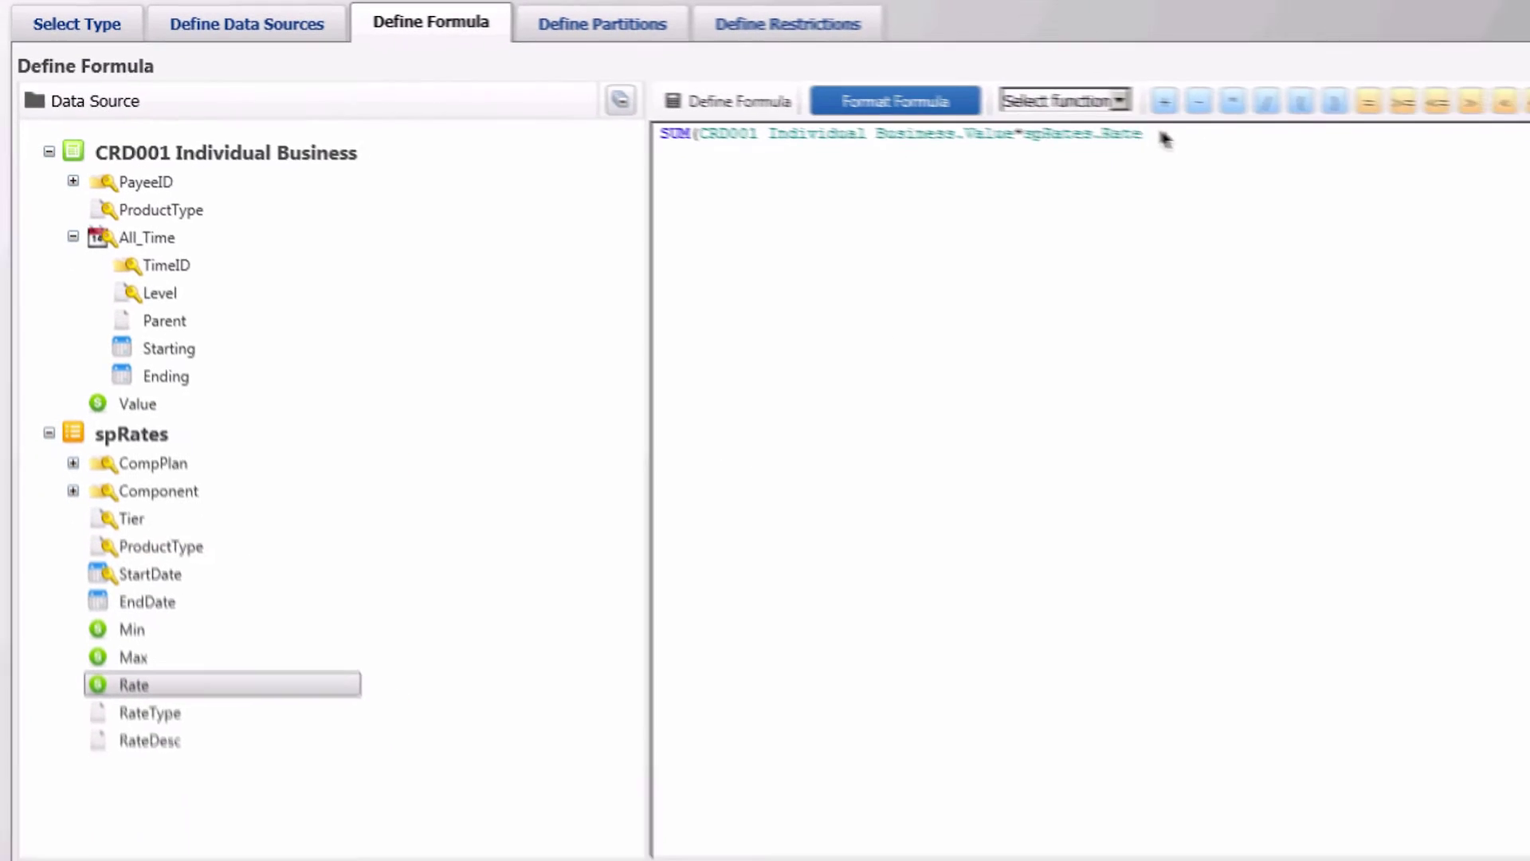
{"action": "left_click", "coordinate": [905, 107]}
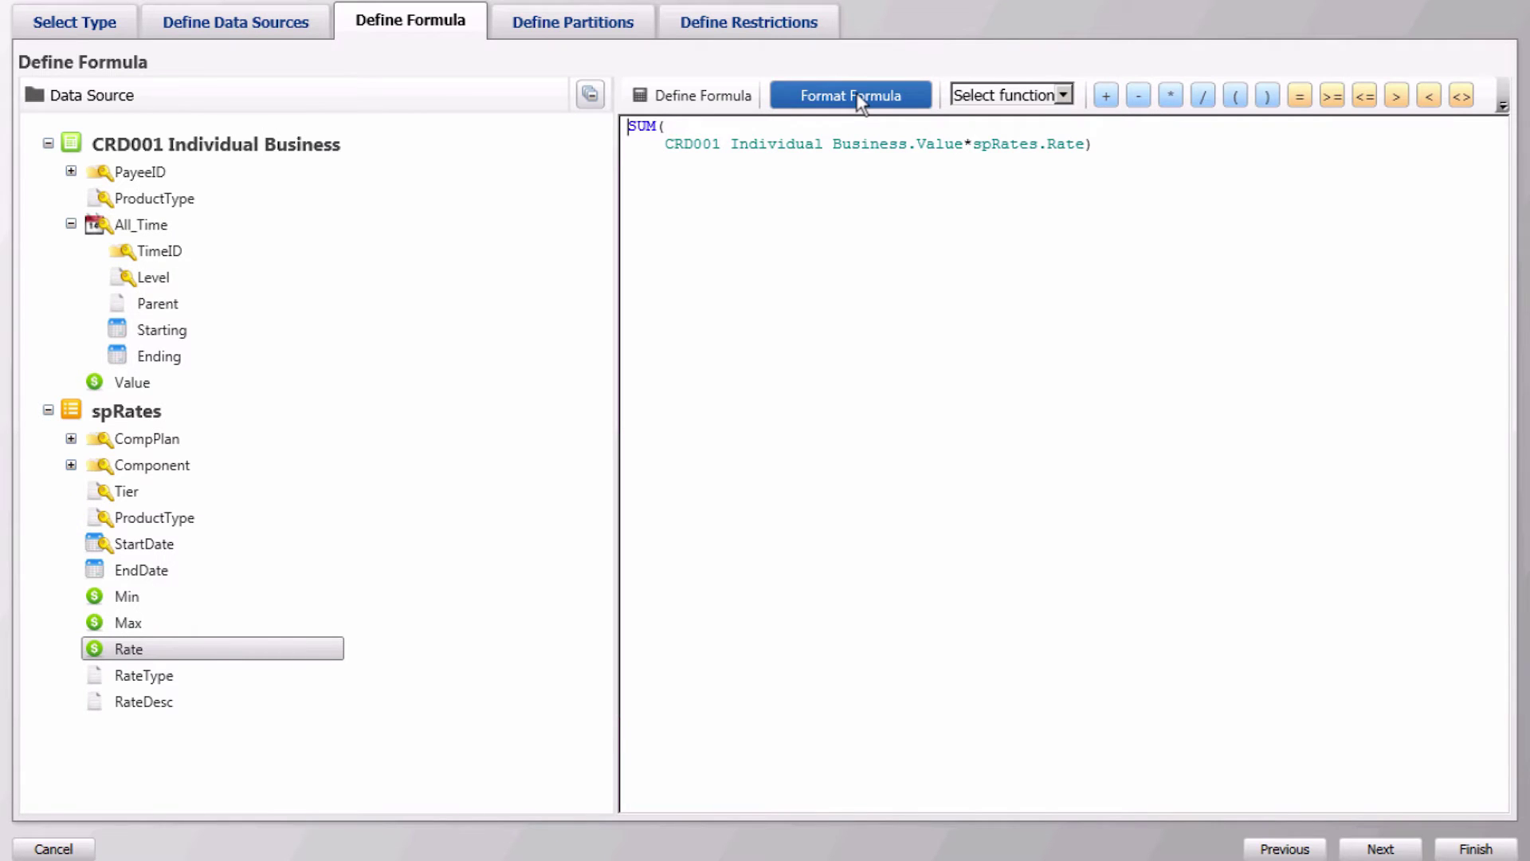
{"action": "left_click", "coordinate": [561, 22]}
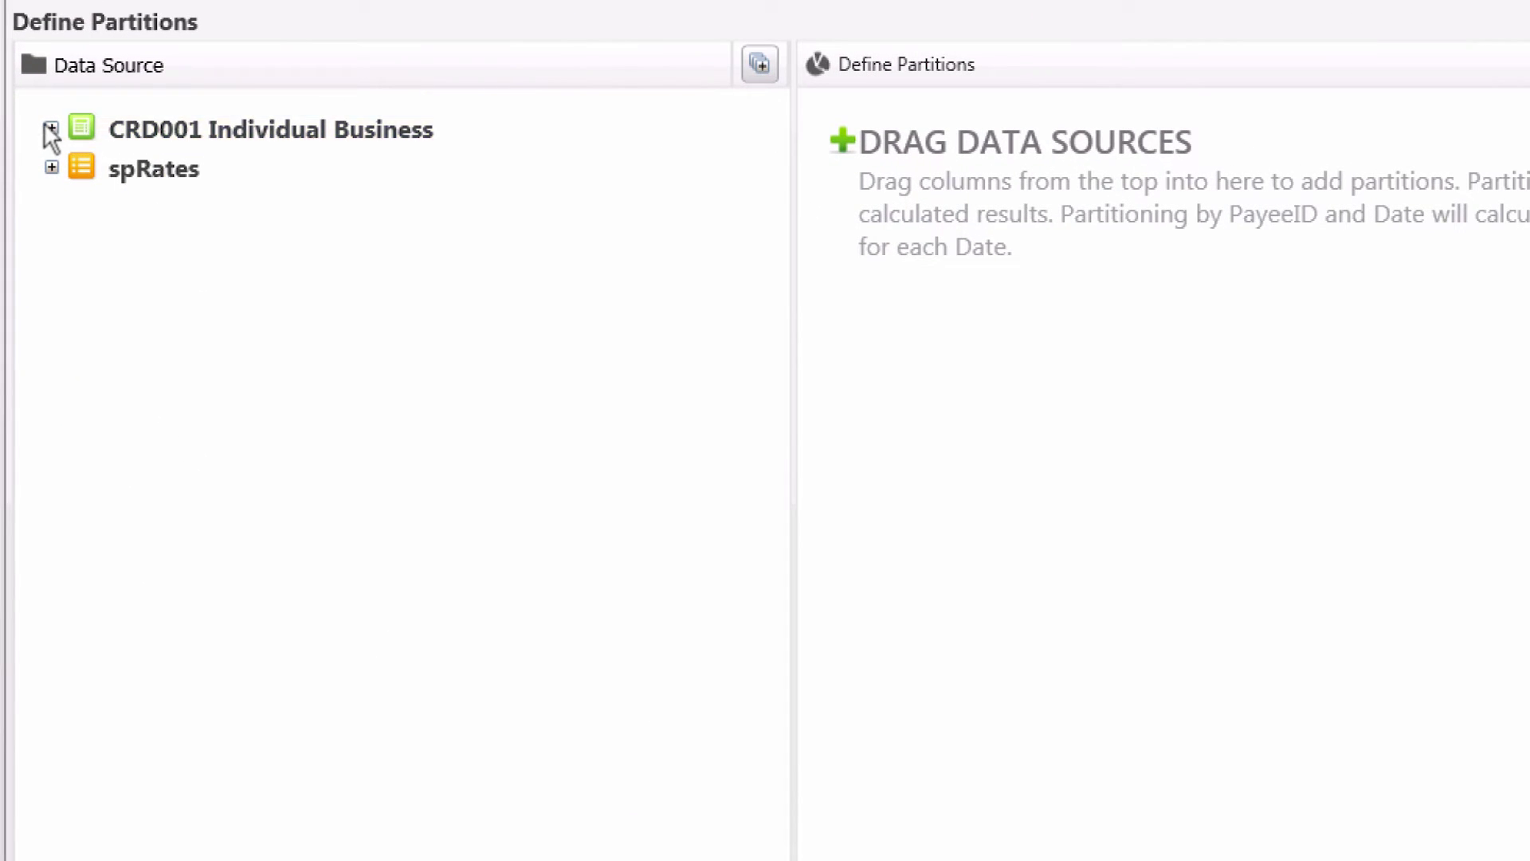
Partition by CRD001 PayeeID, ProductType and Periods, plus spRates.Component
{"action": "left_click", "coordinate": [51, 129]}
{"action": "left_click", "coordinate": [118, 167]}
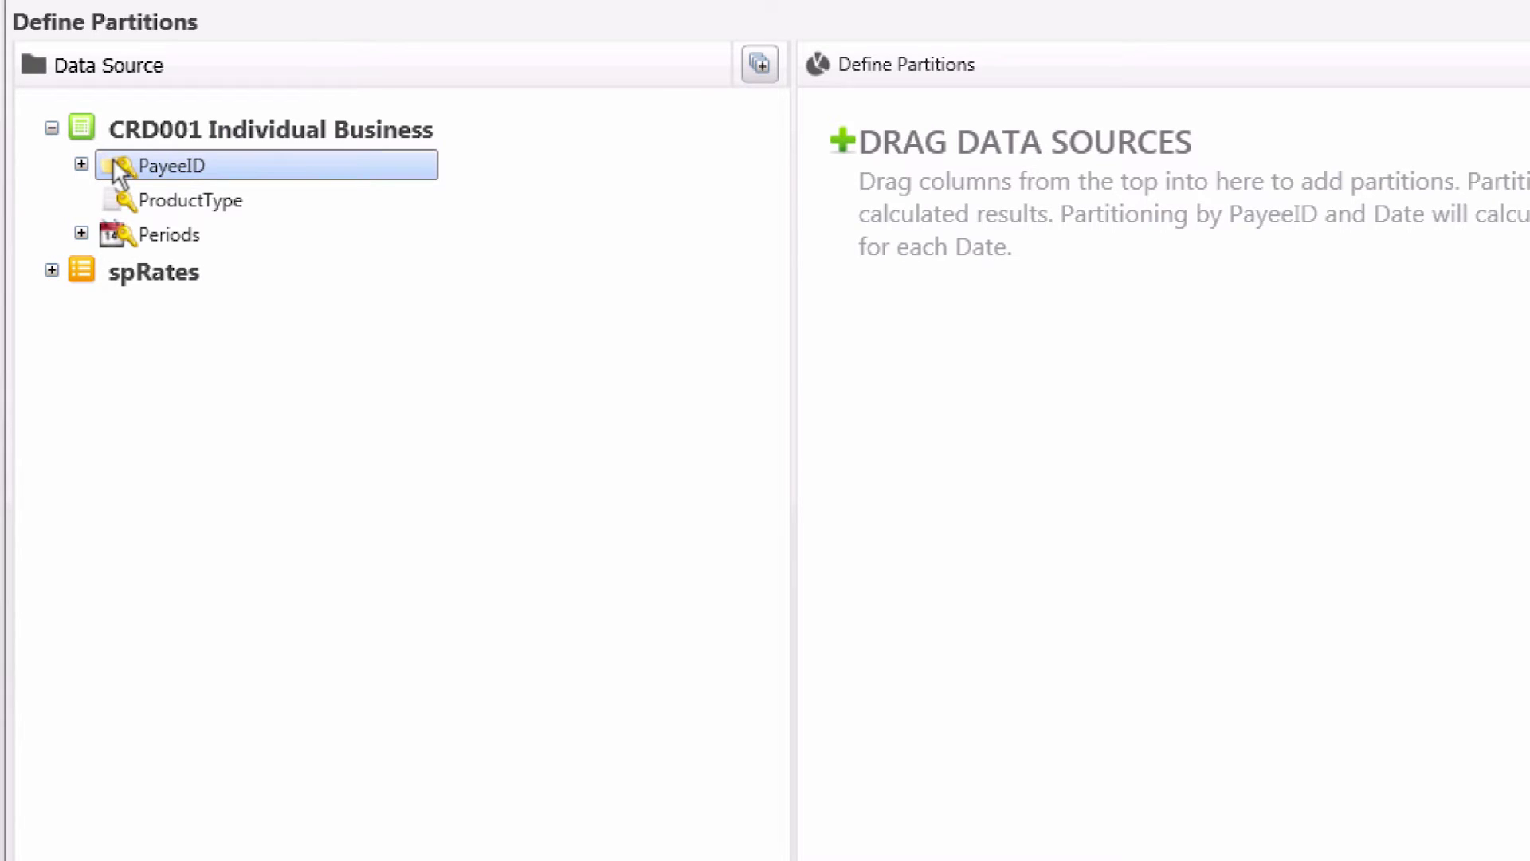
{"action": "double_click", "coordinate": [118, 169]}
{"action": "double_click", "coordinate": [121, 202]}
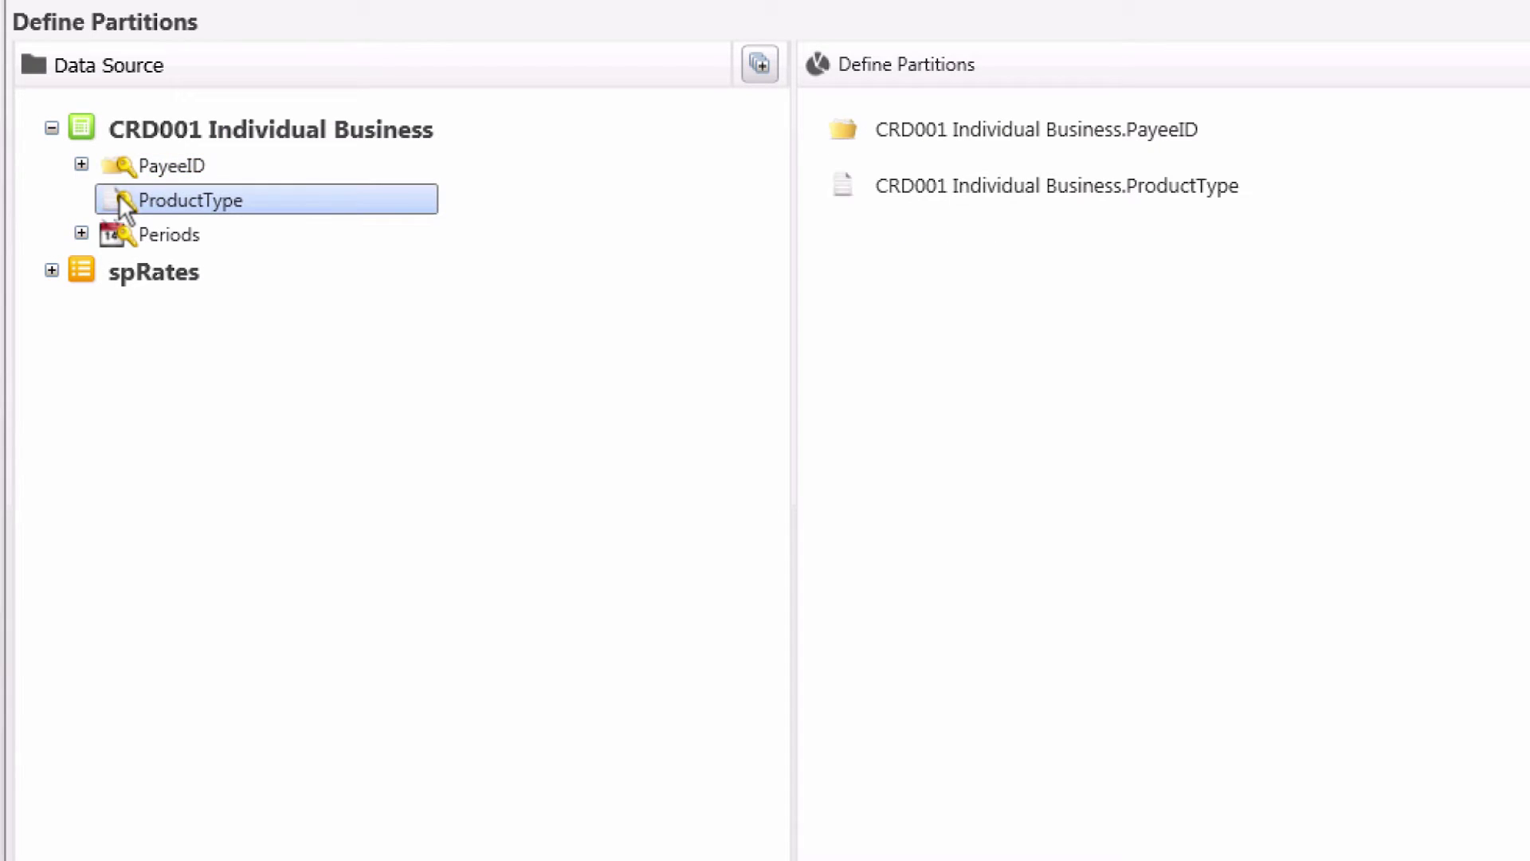
{"action": "double_click", "coordinate": [120, 233]}
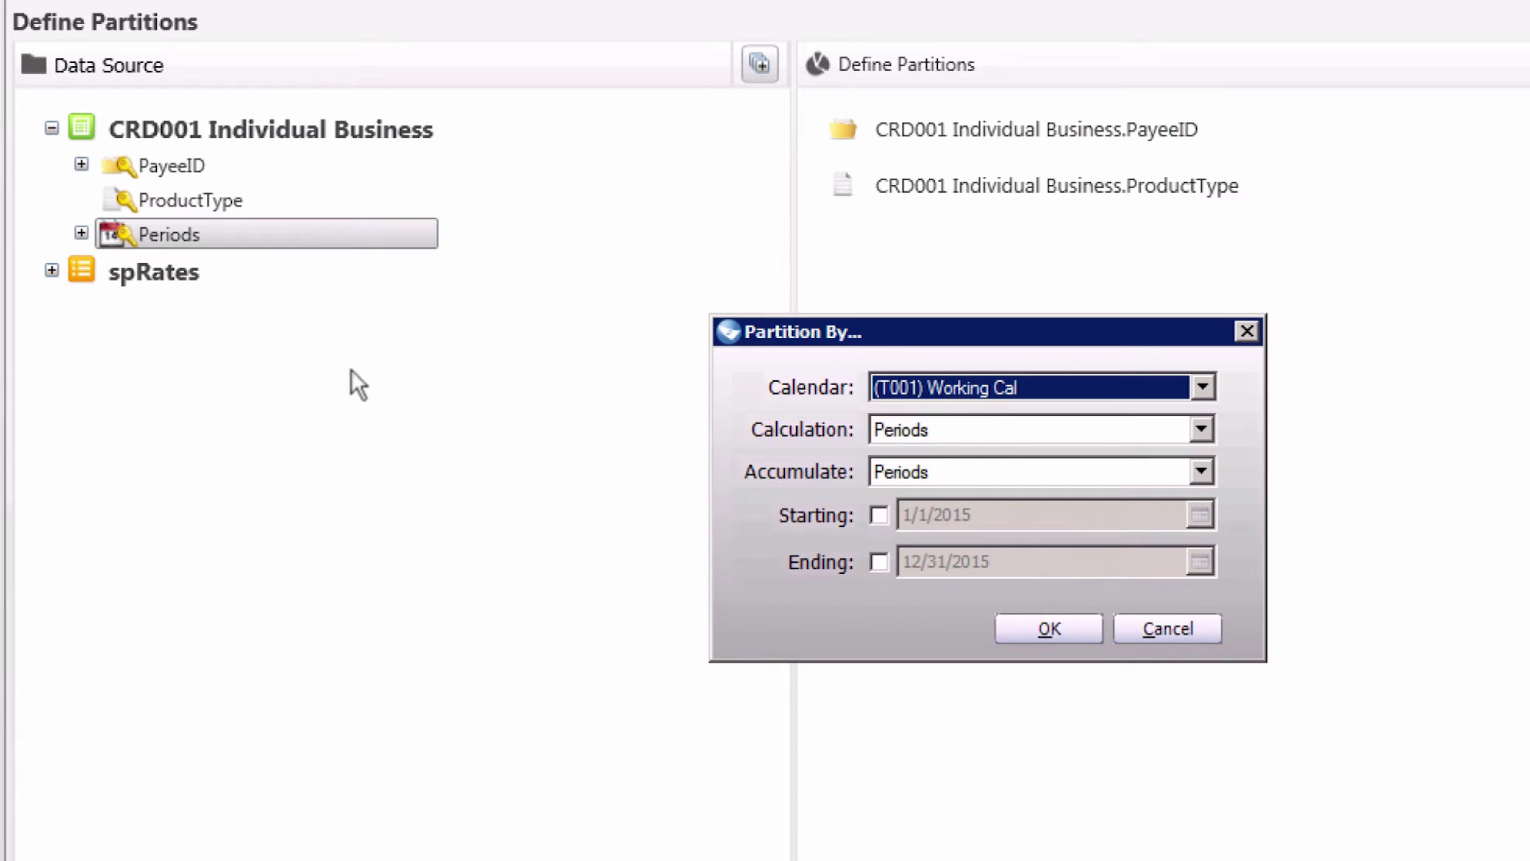
{"action": "left_click", "coordinate": [1044, 628]}
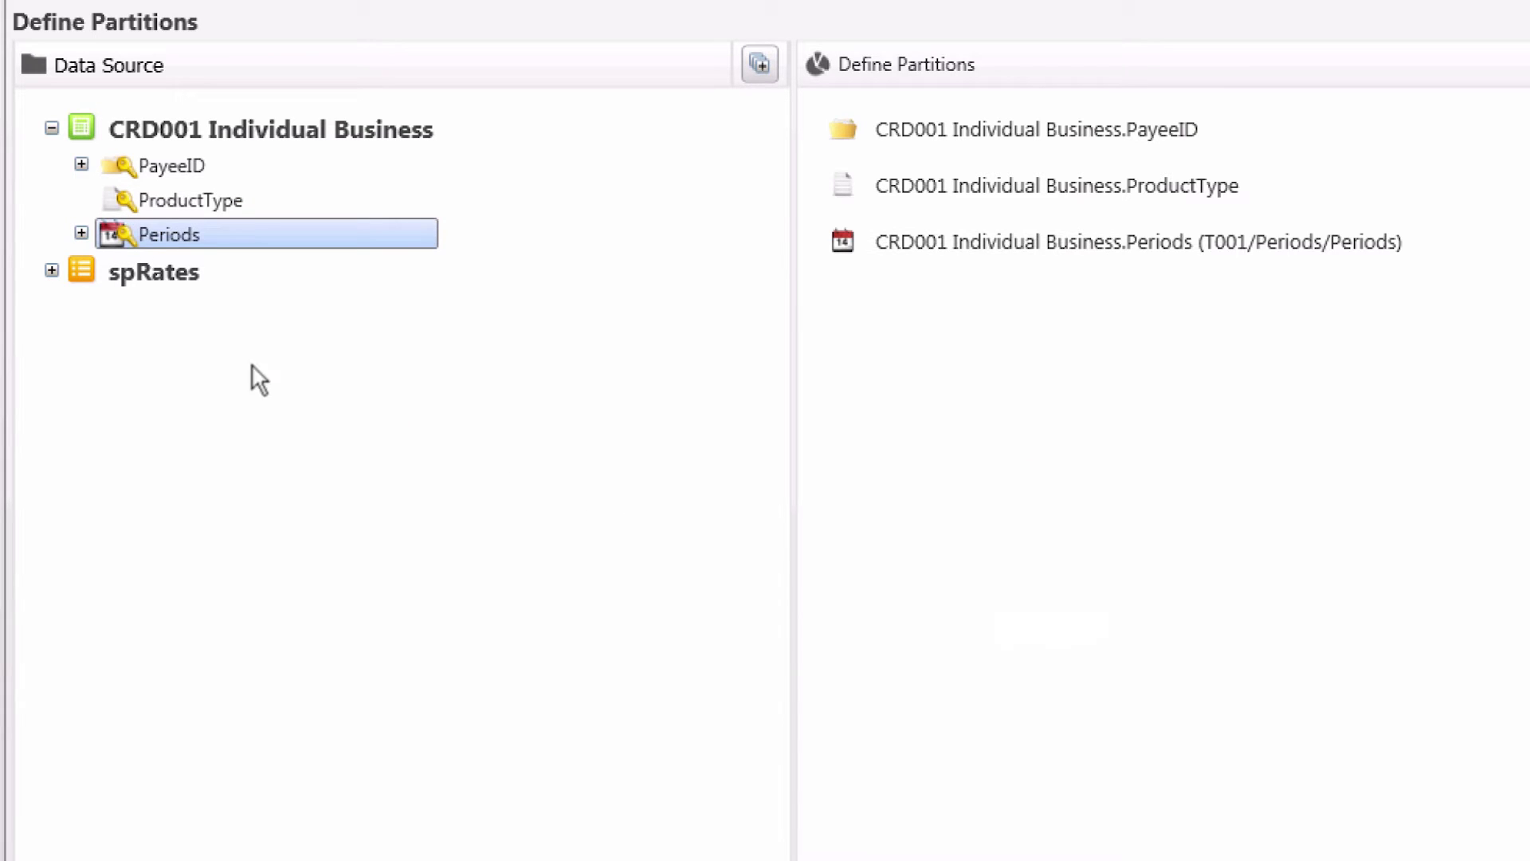
{"action": "left_click", "coordinate": [52, 271]}
{"action": "double_click", "coordinate": [128, 334]}
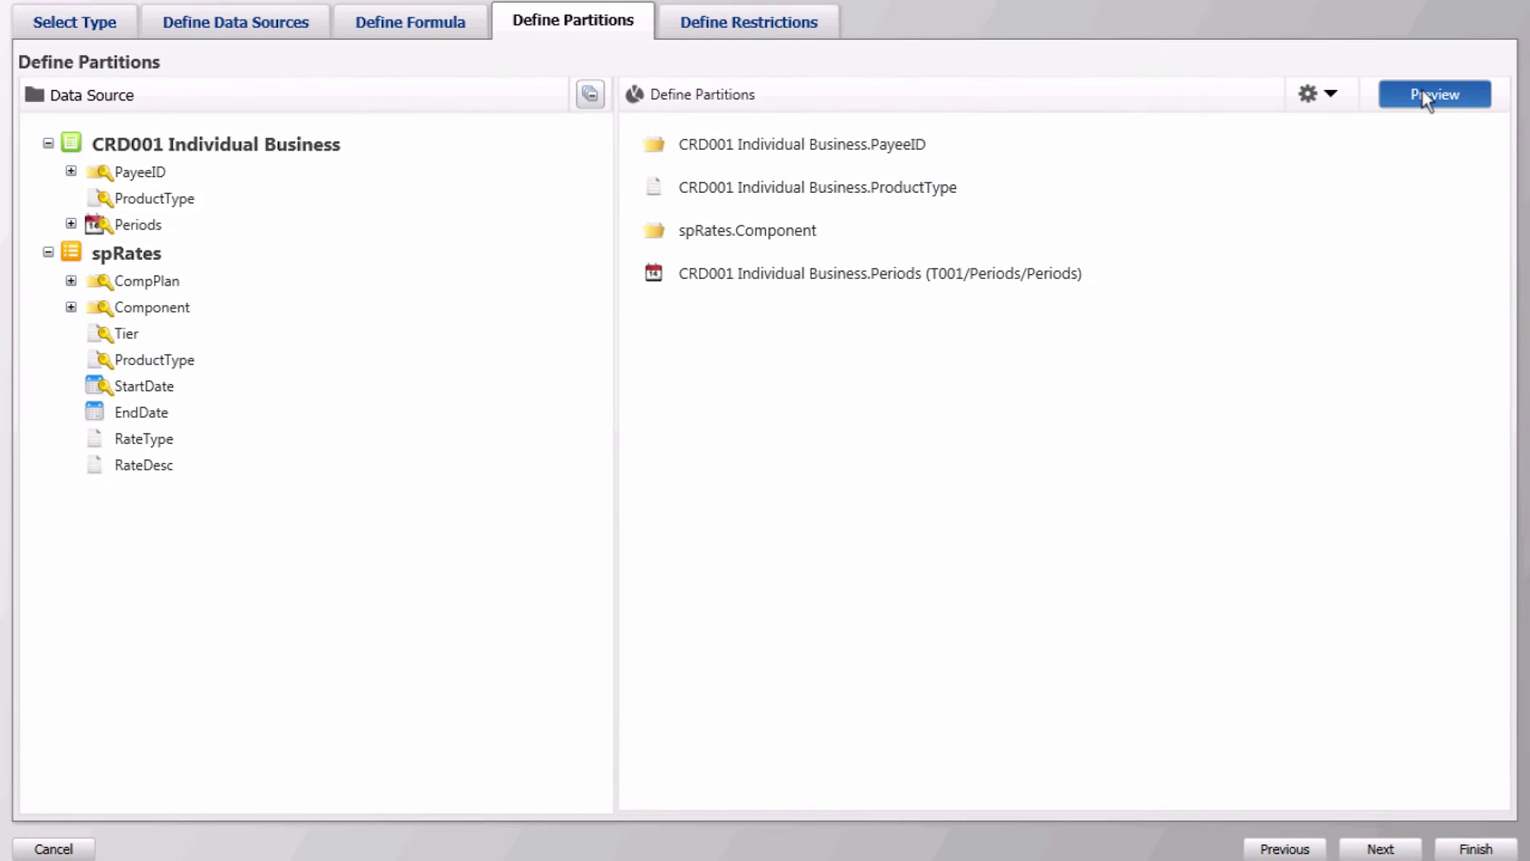
Preview the calculated results, then finish the PAY001 calculation
{"action": "left_click", "coordinate": [1422, 92]}
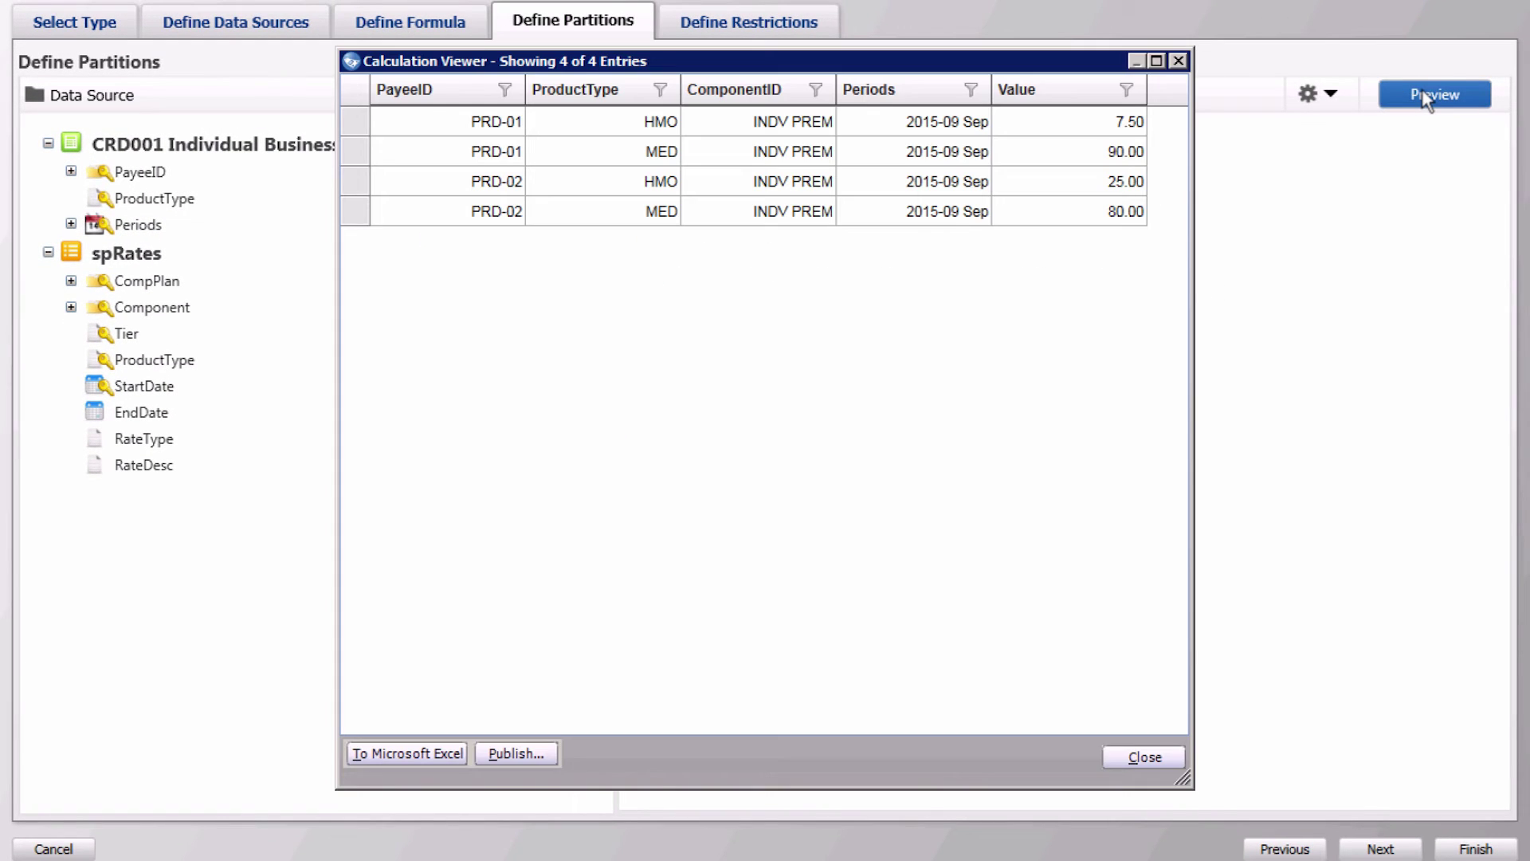
{"action": "left_click", "coordinate": [1177, 61]}
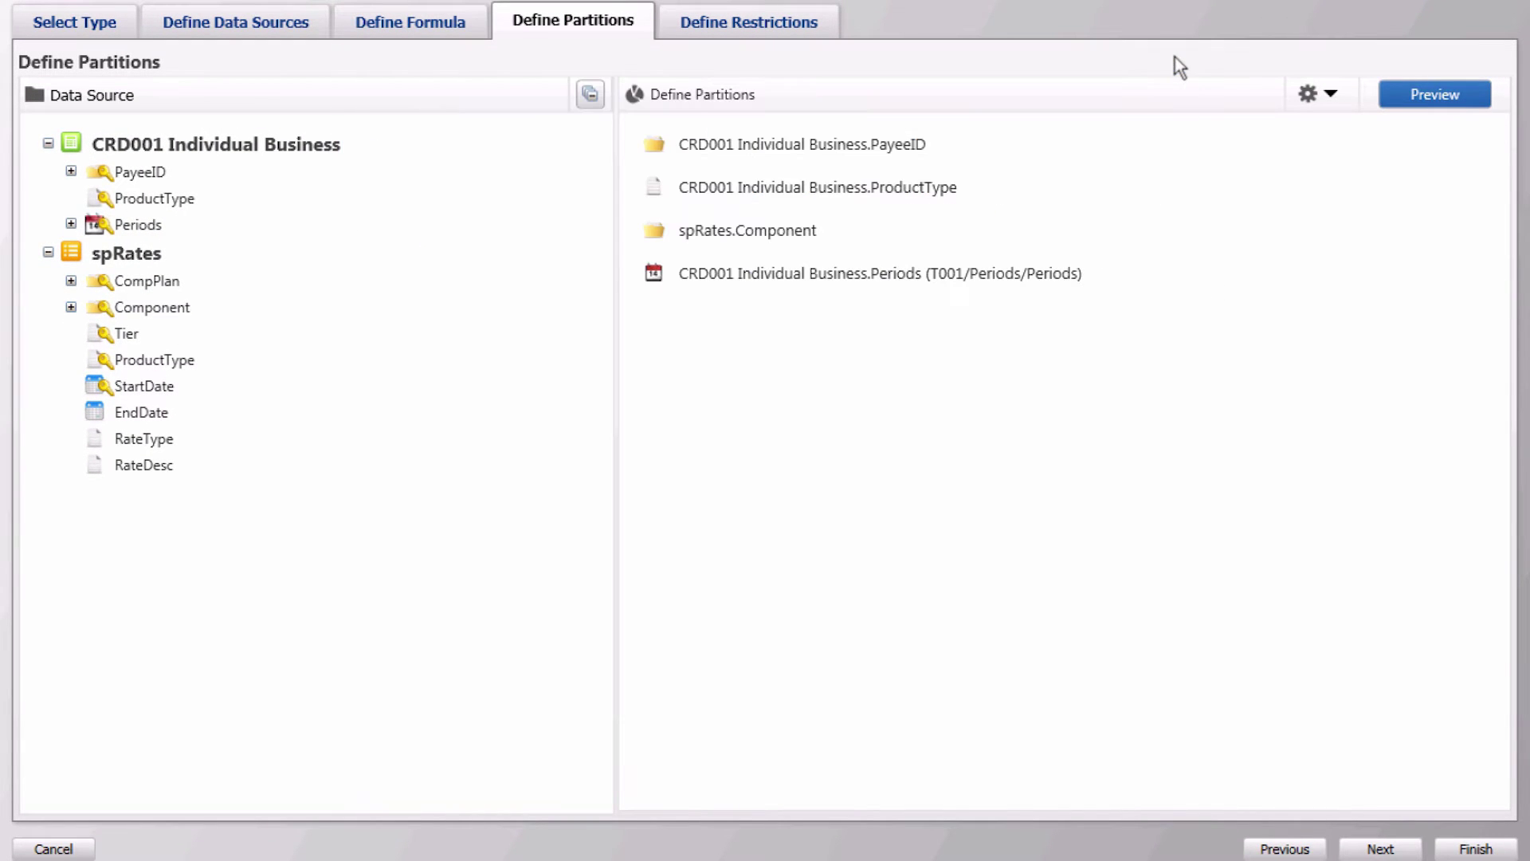
{"action": "left_click", "coordinate": [1468, 847]}
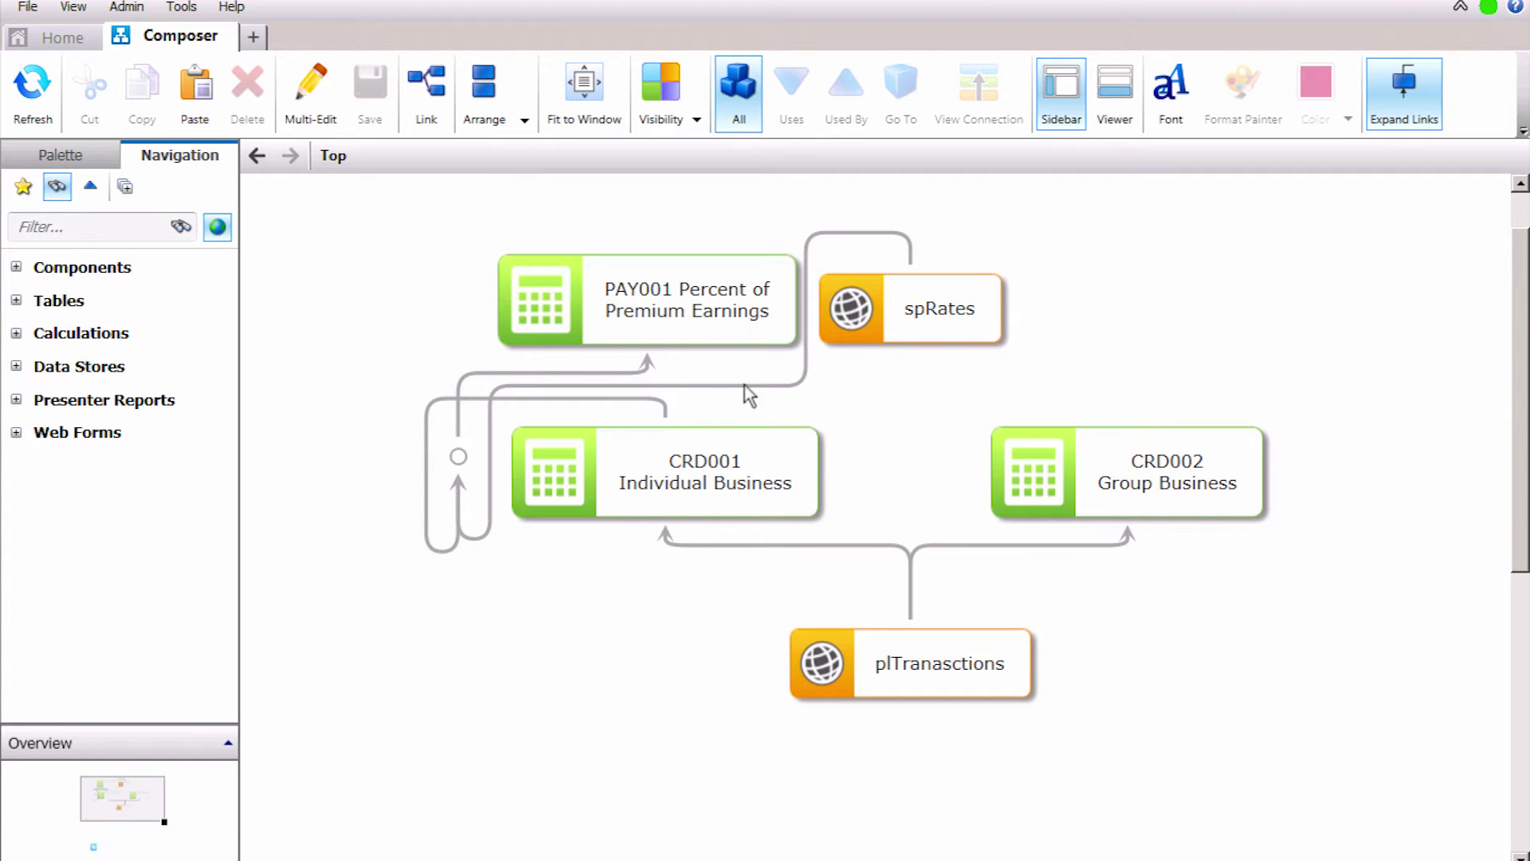
Auto-arrange the Composer diagram into a hierarchical layout
{"action": "left_click", "coordinate": [484, 89]}
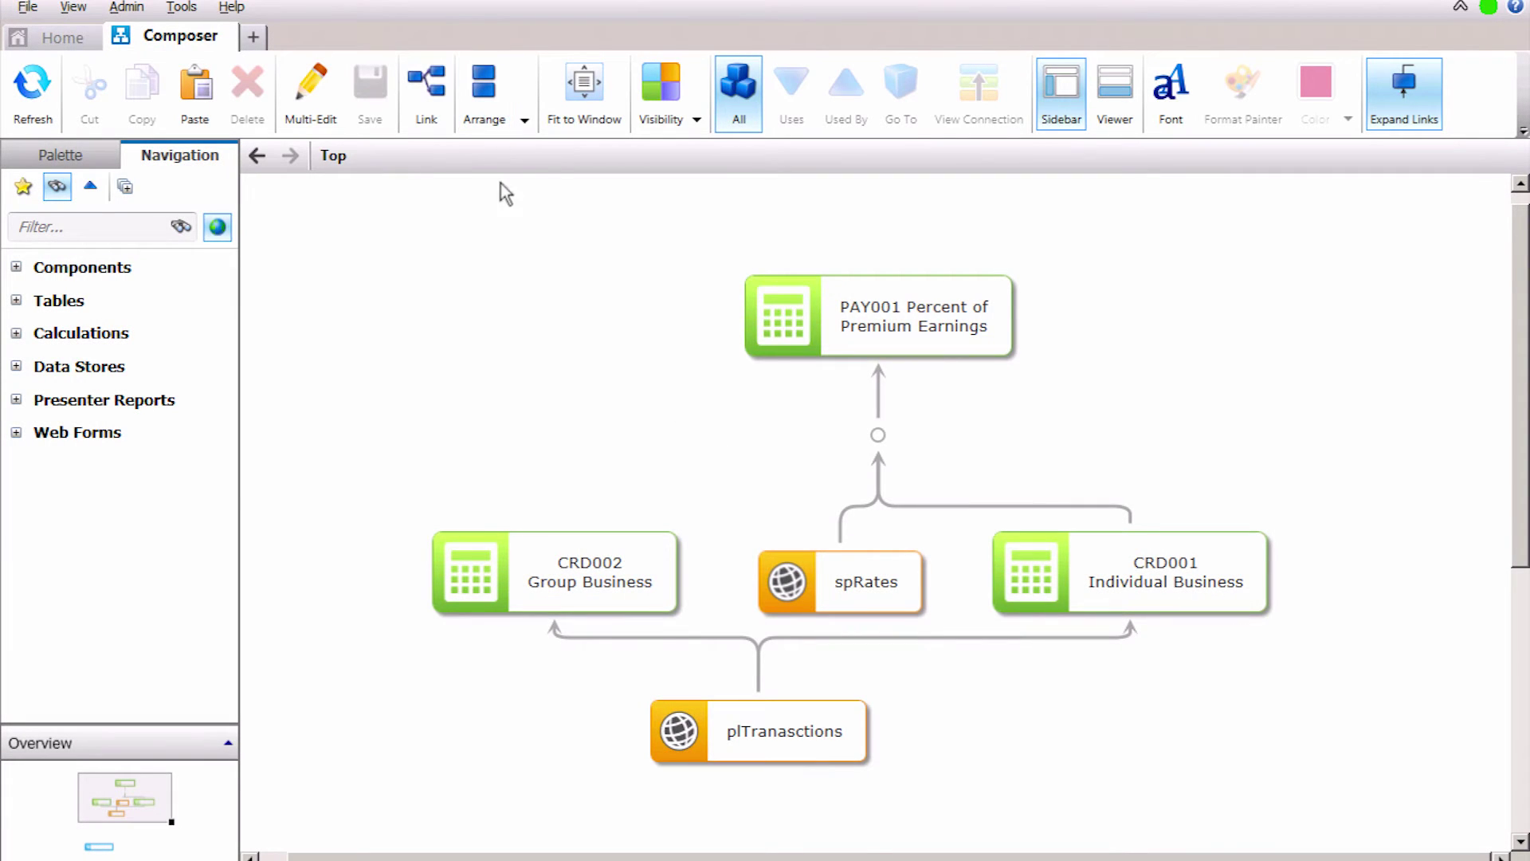
Create calculation 'PAY002 Dollar Per Contract Earnings' sourcing CRD002 Group Business and spRates
{"action": "right_click", "coordinate": [510, 348]}
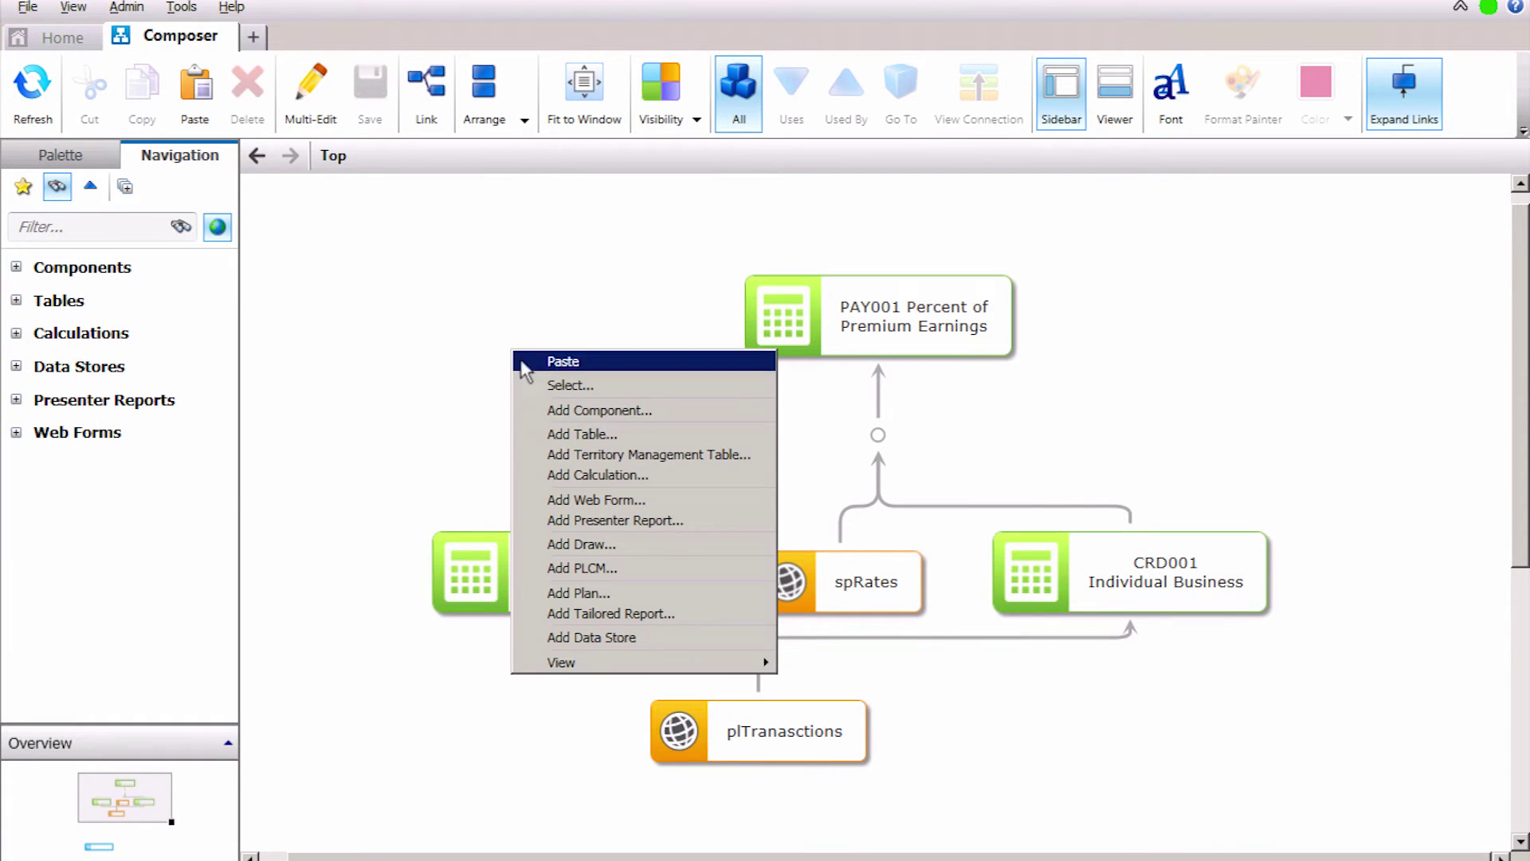
{"action": "left_click", "coordinate": [578, 471]}
{"action": "type", "text": "PAY00"}
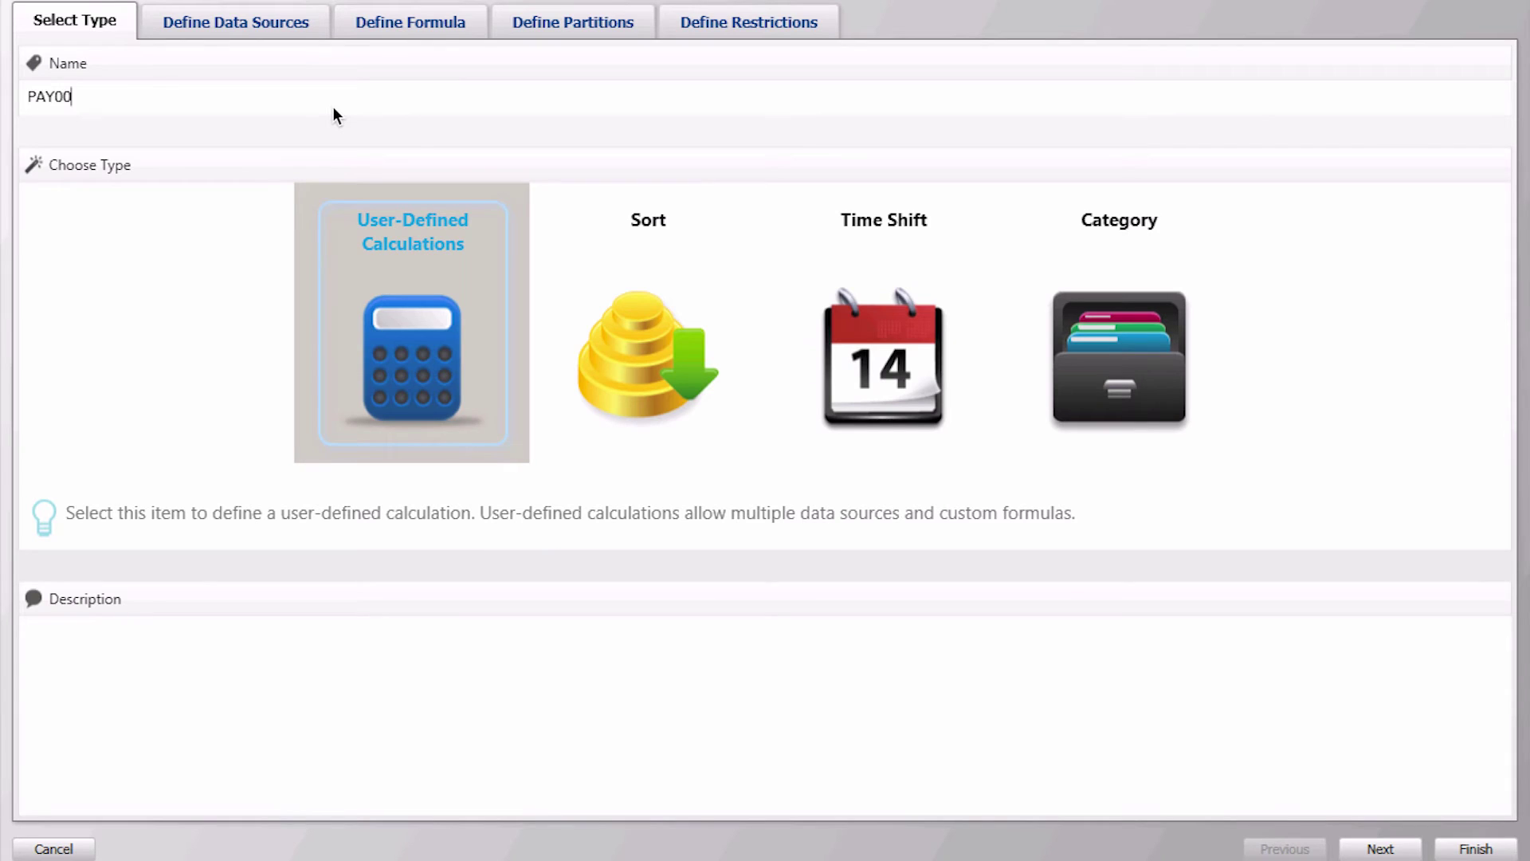
{"action": "type", "text": "2 Dollar Per Contract Earnings"}
{"action": "left_click", "coordinate": [232, 24]}
{"action": "left_click", "coordinate": [164, 128]}
{"action": "type", "text": "CRD"}
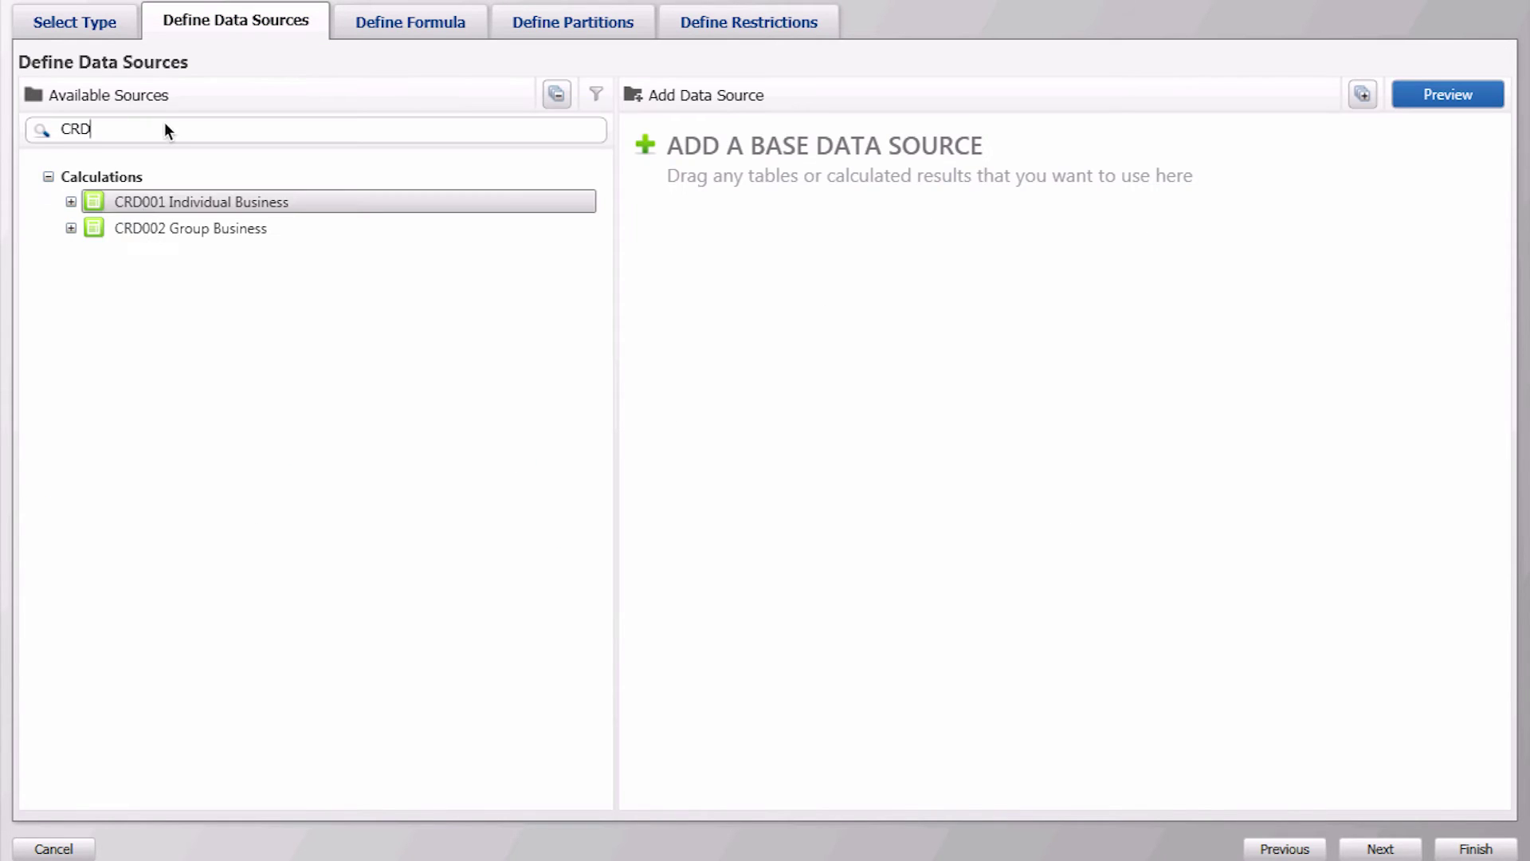
{"action": "double_click", "coordinate": [137, 227]}
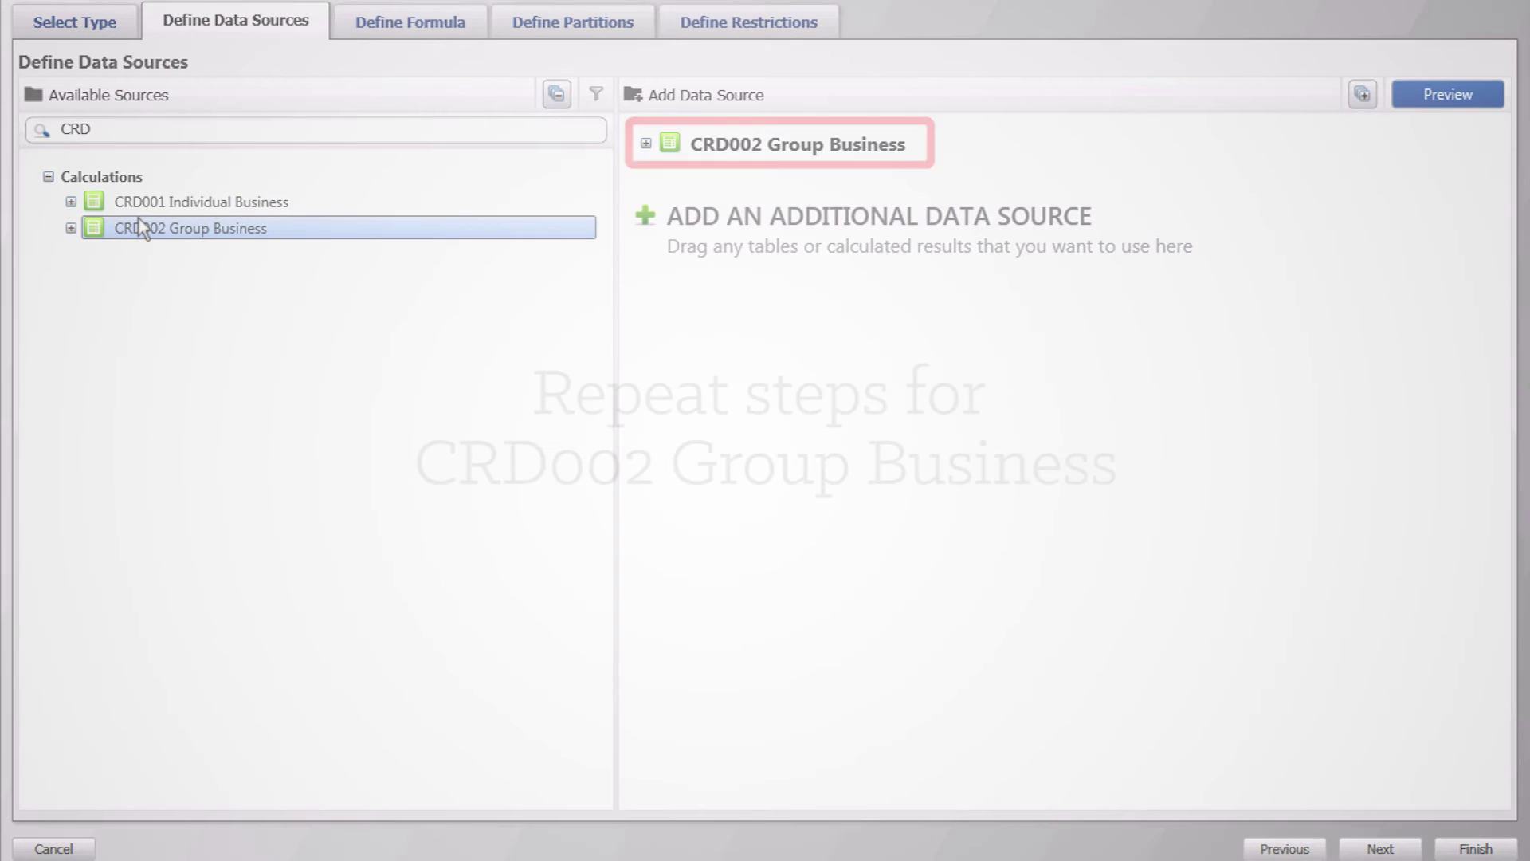
{"action": "left_click", "coordinate": [164, 127]}
{"action": "type", "text": "SPR"}
{"action": "double_click", "coordinate": [137, 227]}
{"action": "left_click_drag", "start_coordinate": [727, 385], "coordinate": [623, 747]}
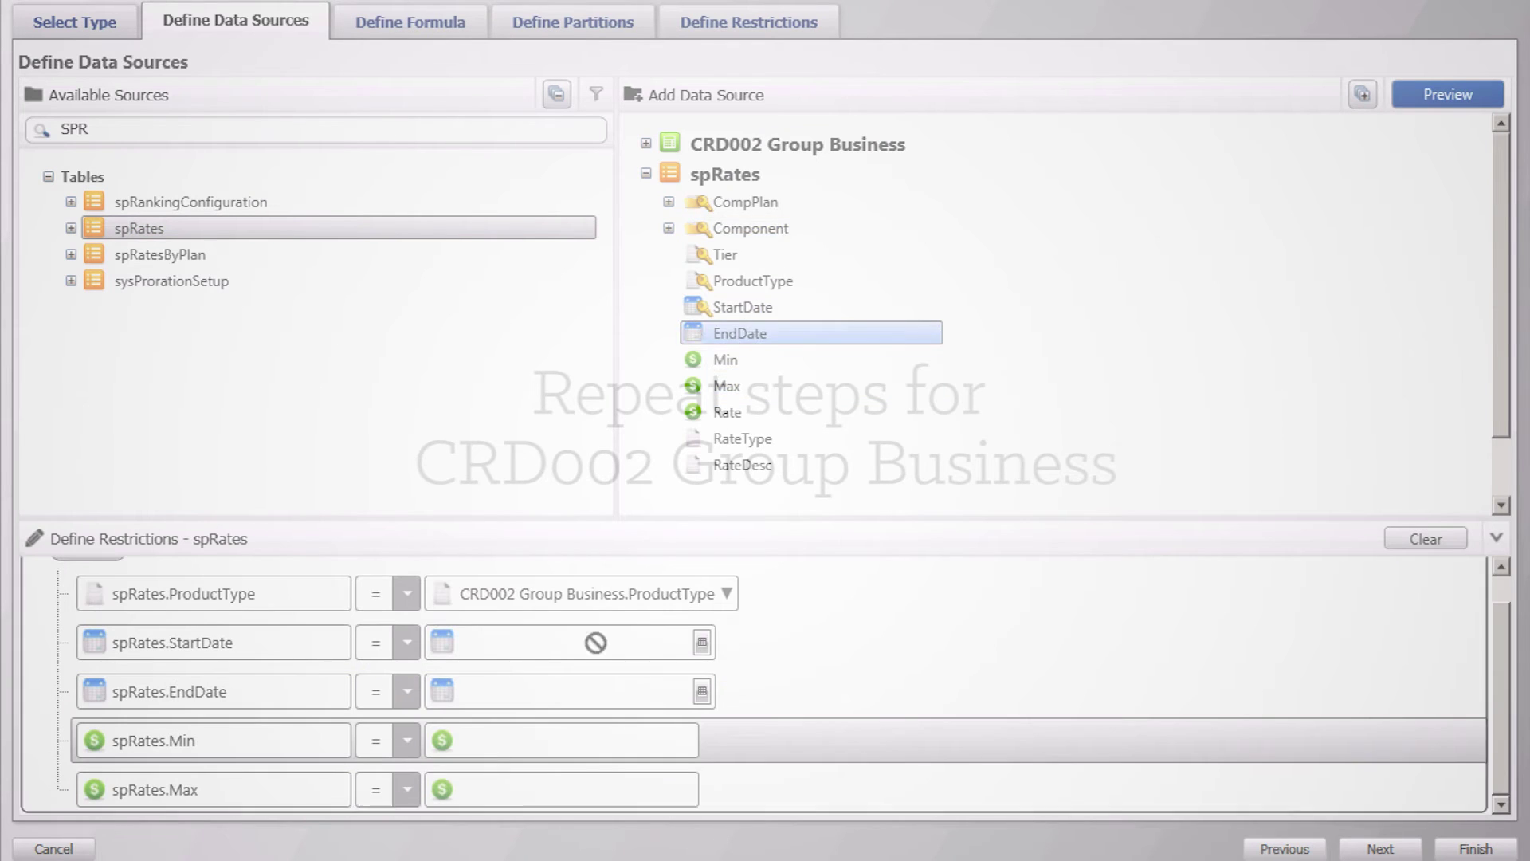
Restrict spRates by period dates, Min/Max against CRD002 Value, and Component
{"action": "left_click", "coordinate": [646, 144]}
{"action": "left_click", "coordinate": [669, 224]}
{"action": "left_click_drag", "start_coordinate": [760, 329], "coordinate": [564, 686]}
{"action": "left_click_drag", "start_coordinate": [757, 355], "coordinate": [563, 643]}
{"action": "left_click_drag", "start_coordinate": [731, 382], "coordinate": [561, 740]}
{"action": "left_click_drag", "start_coordinate": [731, 381], "coordinate": [562, 789]}
{"action": "left_click", "coordinate": [407, 739]}
{"action": "left_click", "coordinate": [368, 627]}
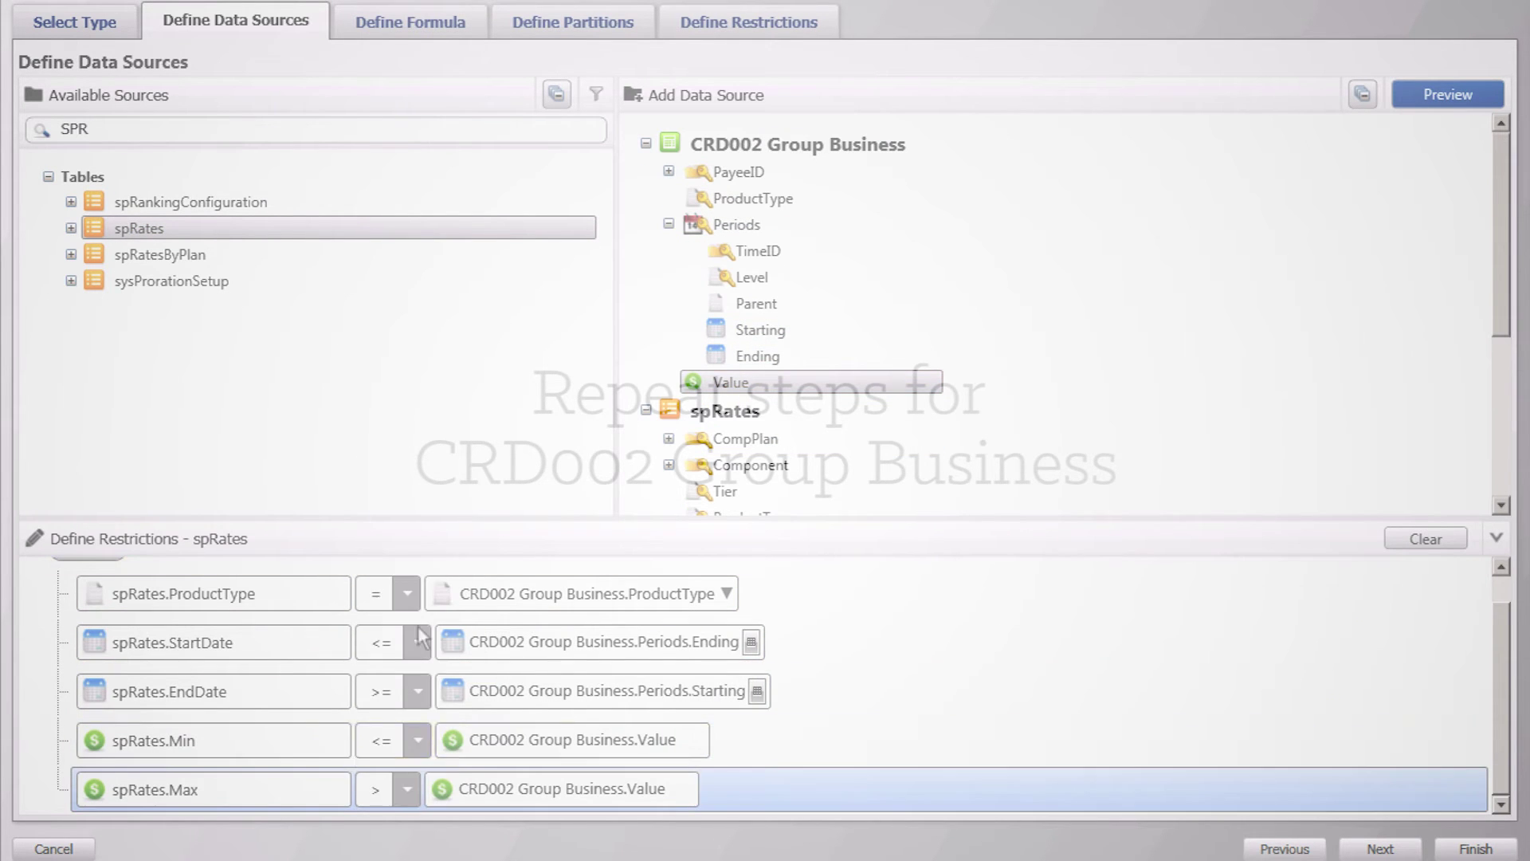
{"action": "left_click_drag", "start_coordinate": [750, 465], "coordinate": [215, 734]}
{"action": "left_click", "coordinate": [557, 734]}
Partition by PayeeID, ProductType and Periods, finish PAY002, and re-arrange the diagram
{"action": "left_click", "coordinate": [573, 22]}
{"action": "left_click_drag", "start_coordinate": [140, 171], "coordinate": [797, 143]}
{"action": "left_click_drag", "start_coordinate": [154, 198], "coordinate": [805, 187]}
{"action": "left_click_drag", "start_coordinate": [138, 224], "coordinate": [861, 229]}
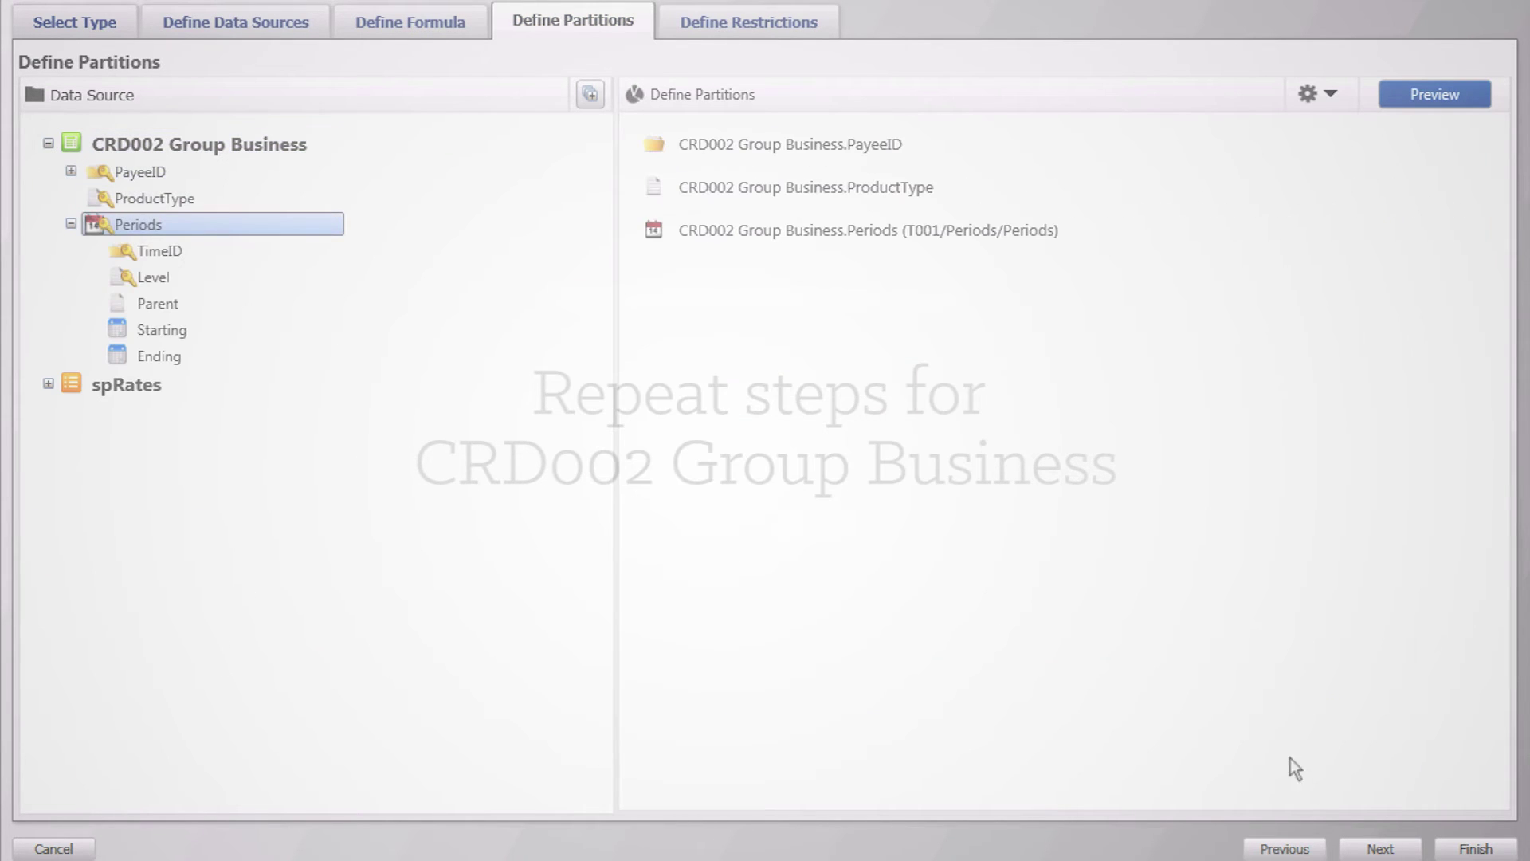
{"action": "left_click", "coordinate": [1475, 848]}
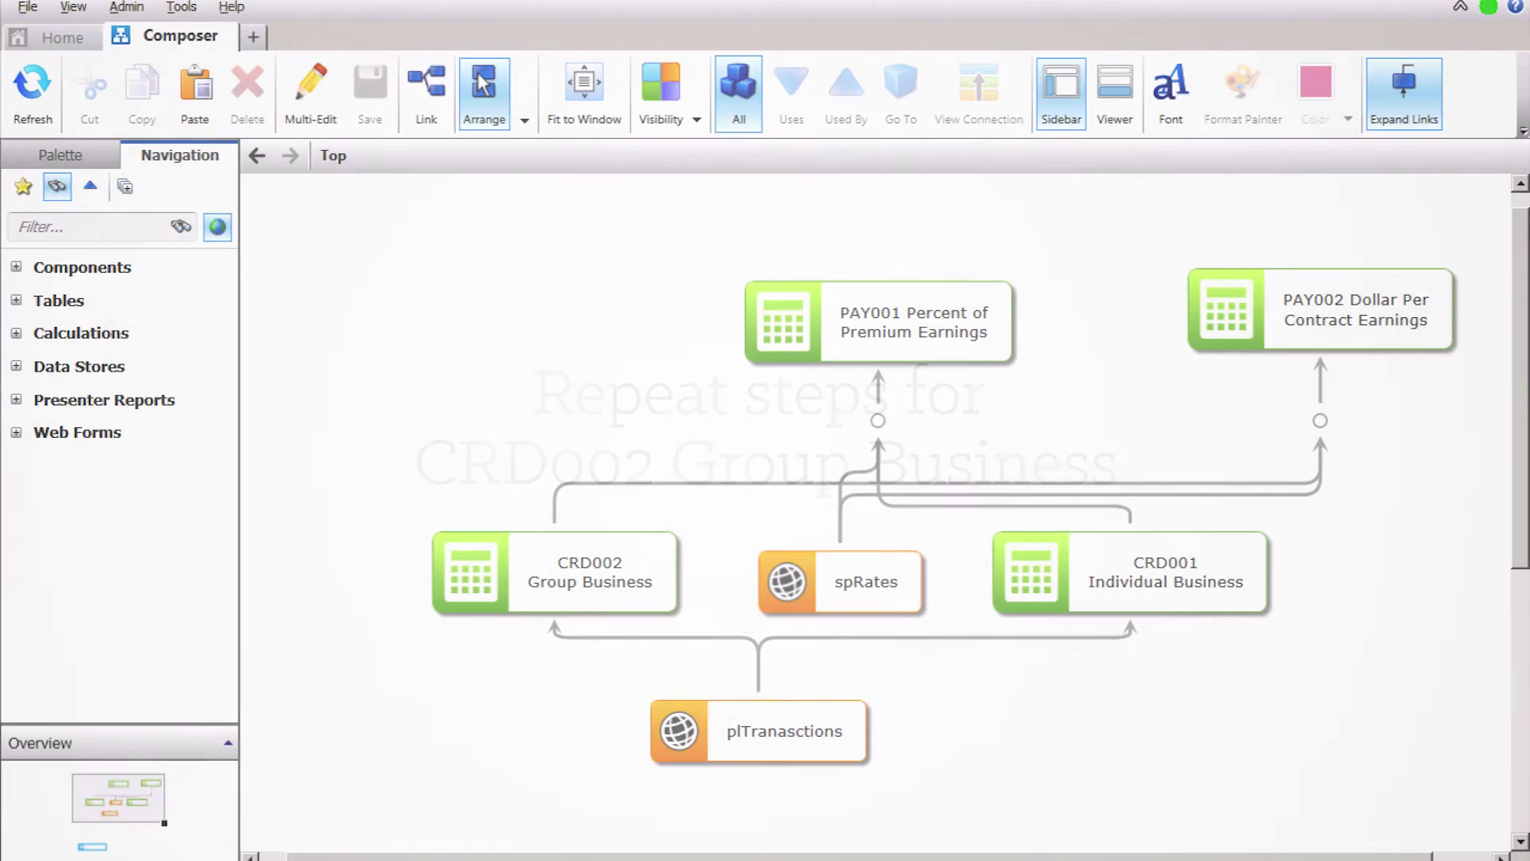
{"action": "left_click", "coordinate": [484, 86]}
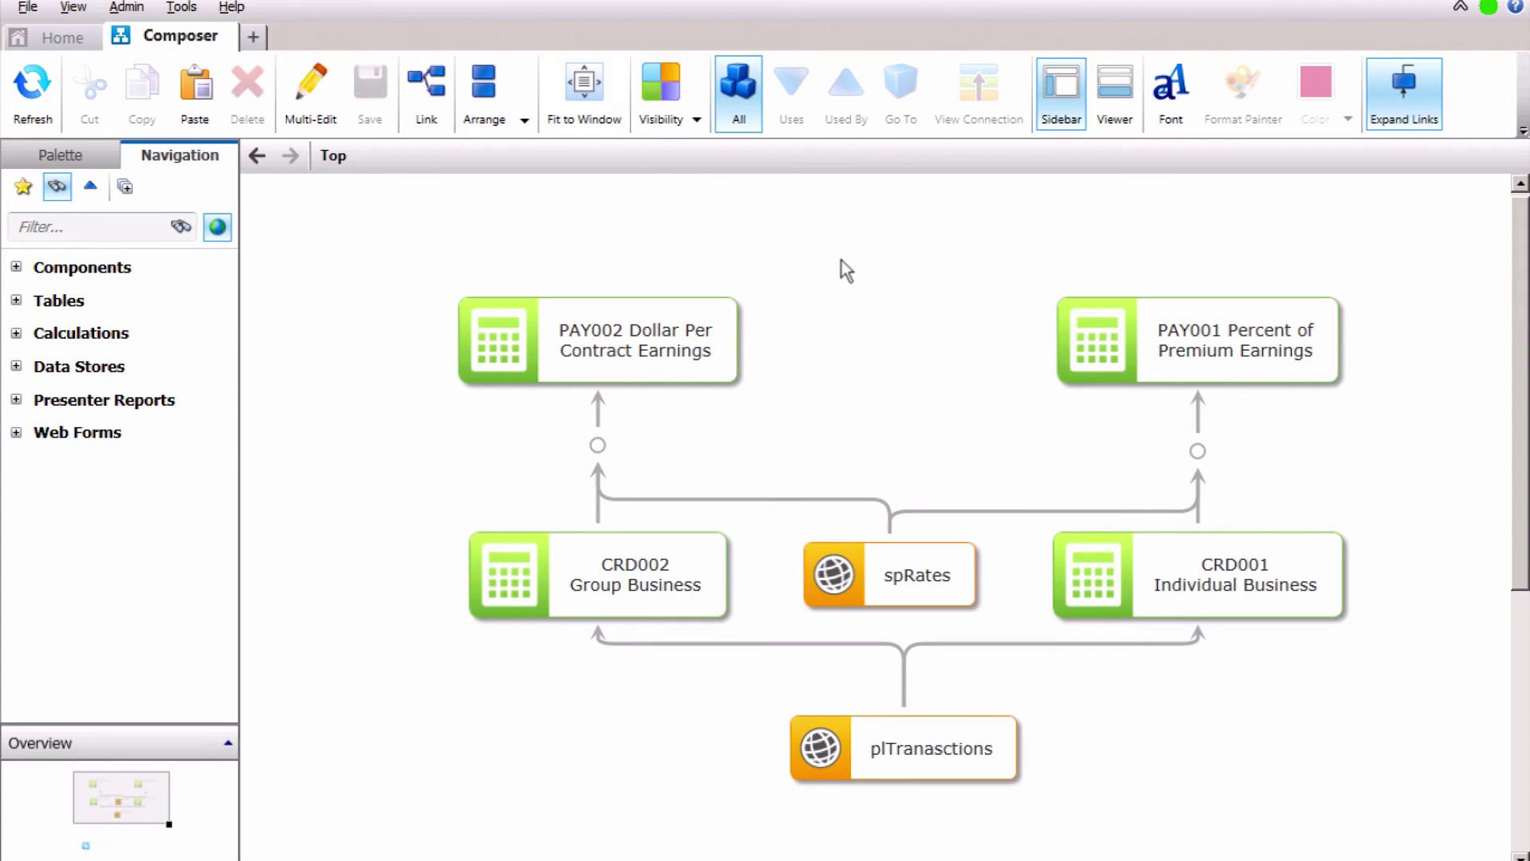
Add a new calculation named 'PAY003 Total Earnings' and proceed to its data sources
{"action": "right_click", "coordinate": [843, 261]}
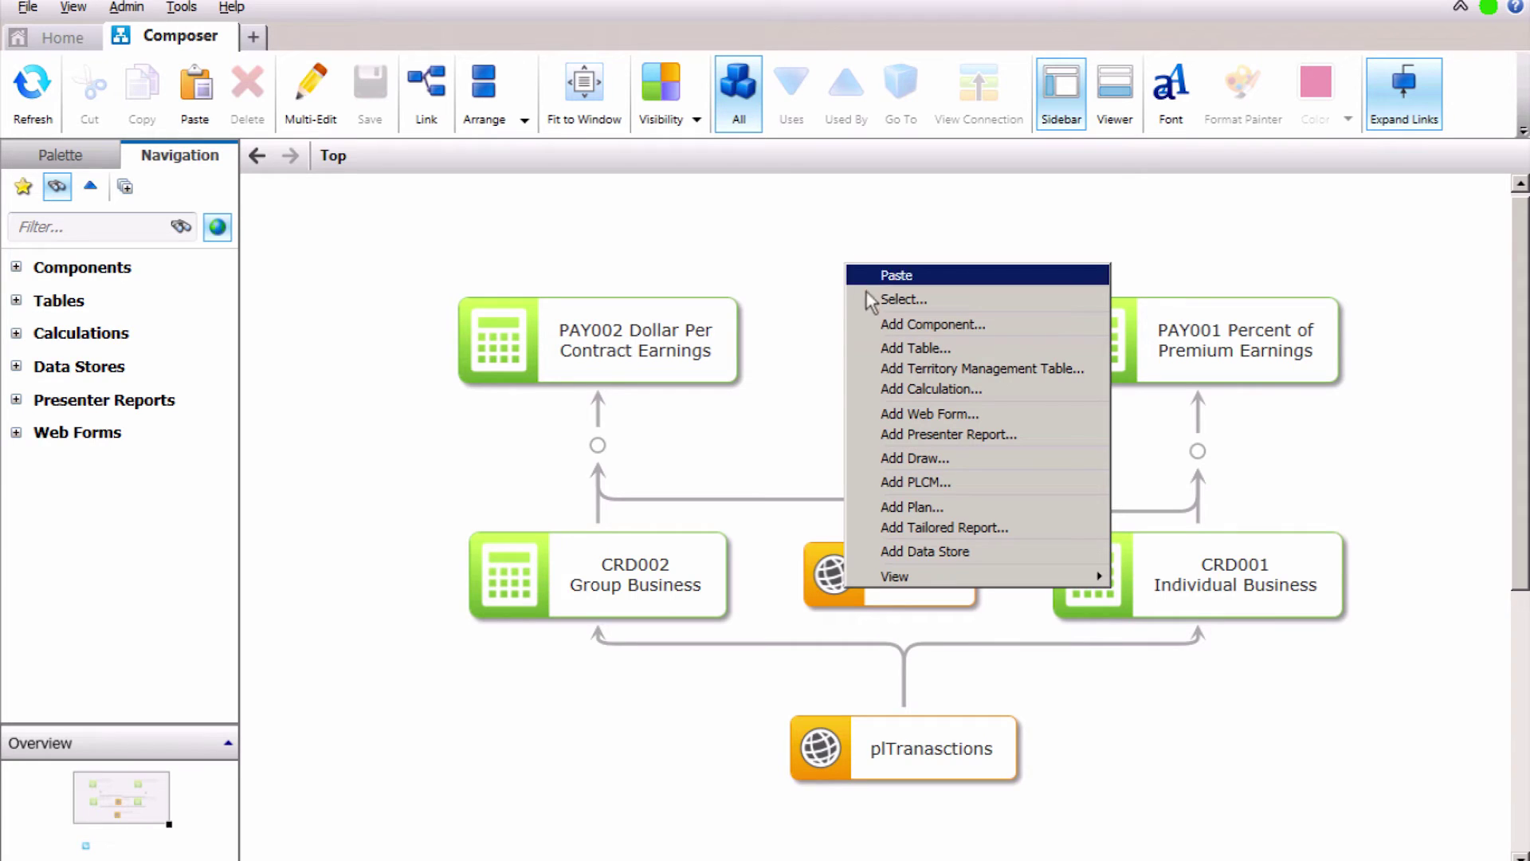
{"action": "left_click", "coordinate": [898, 386]}
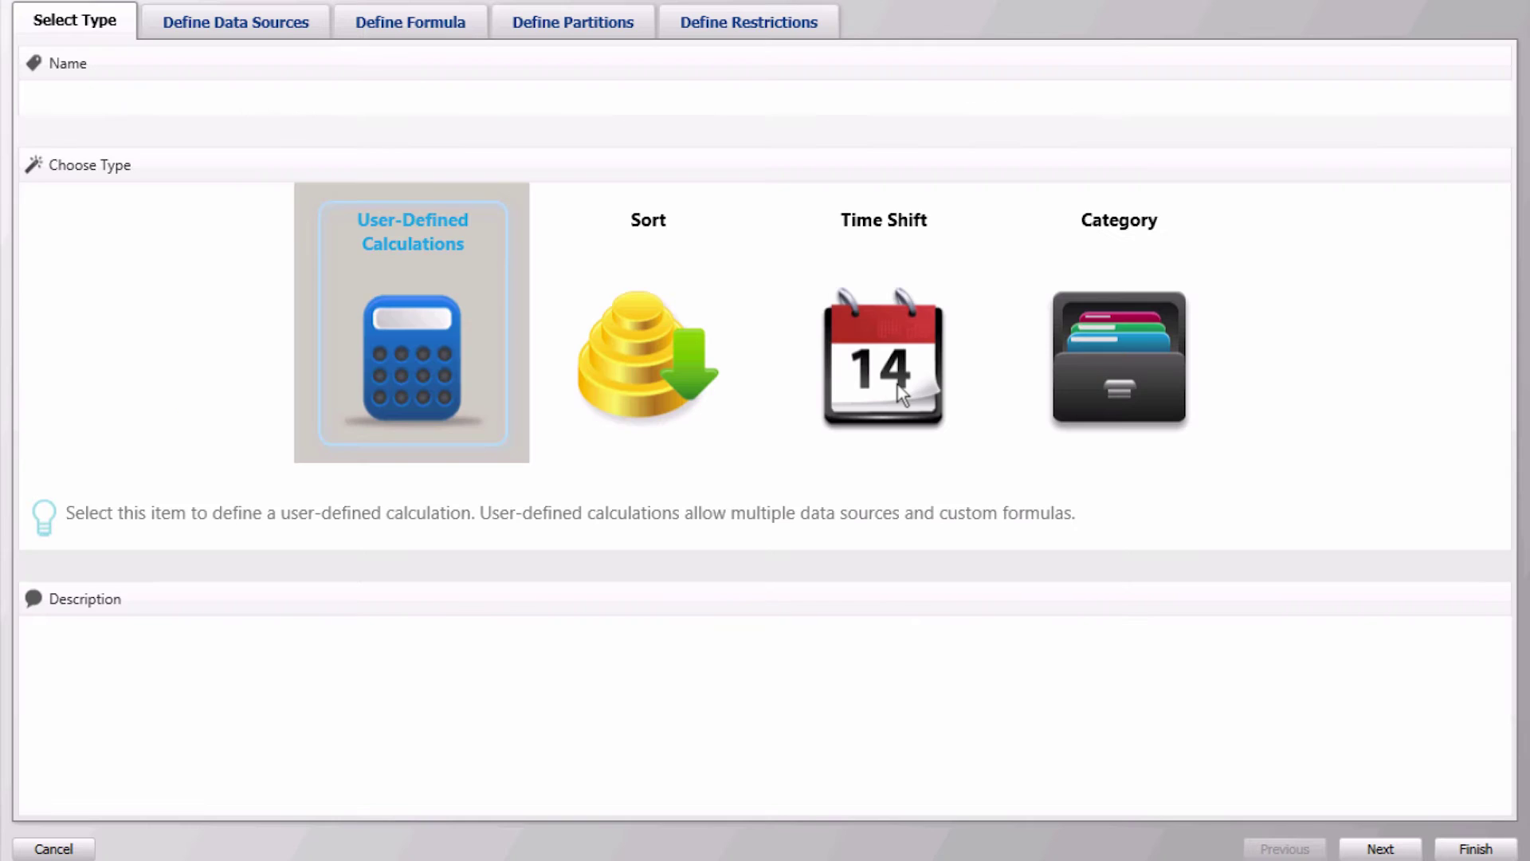
{"action": "type", "text": "PAY003 Total Earnings"}
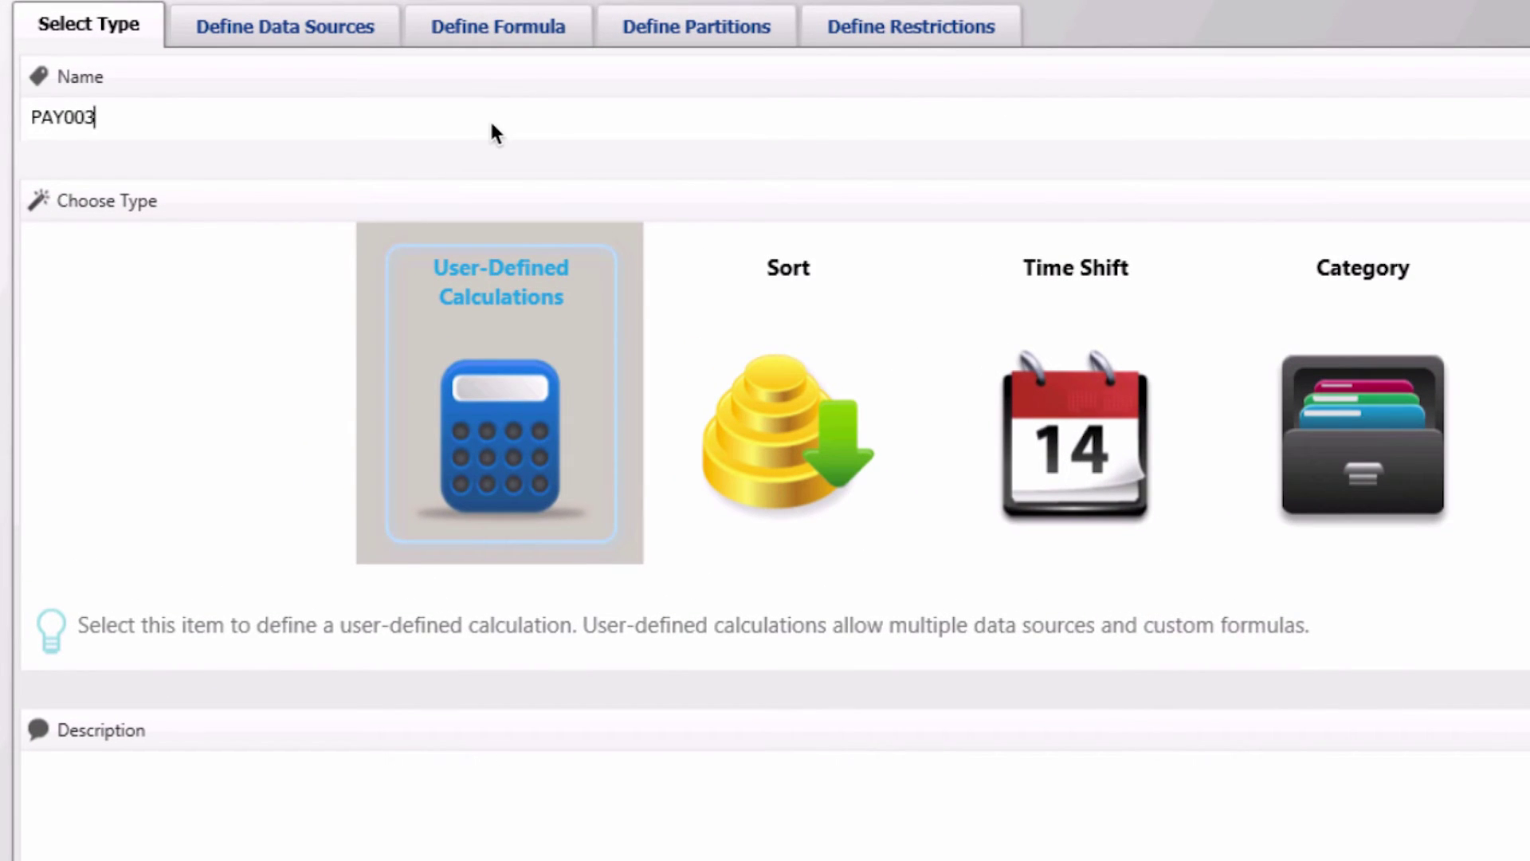
{"action": "left_click", "coordinate": [281, 27]}
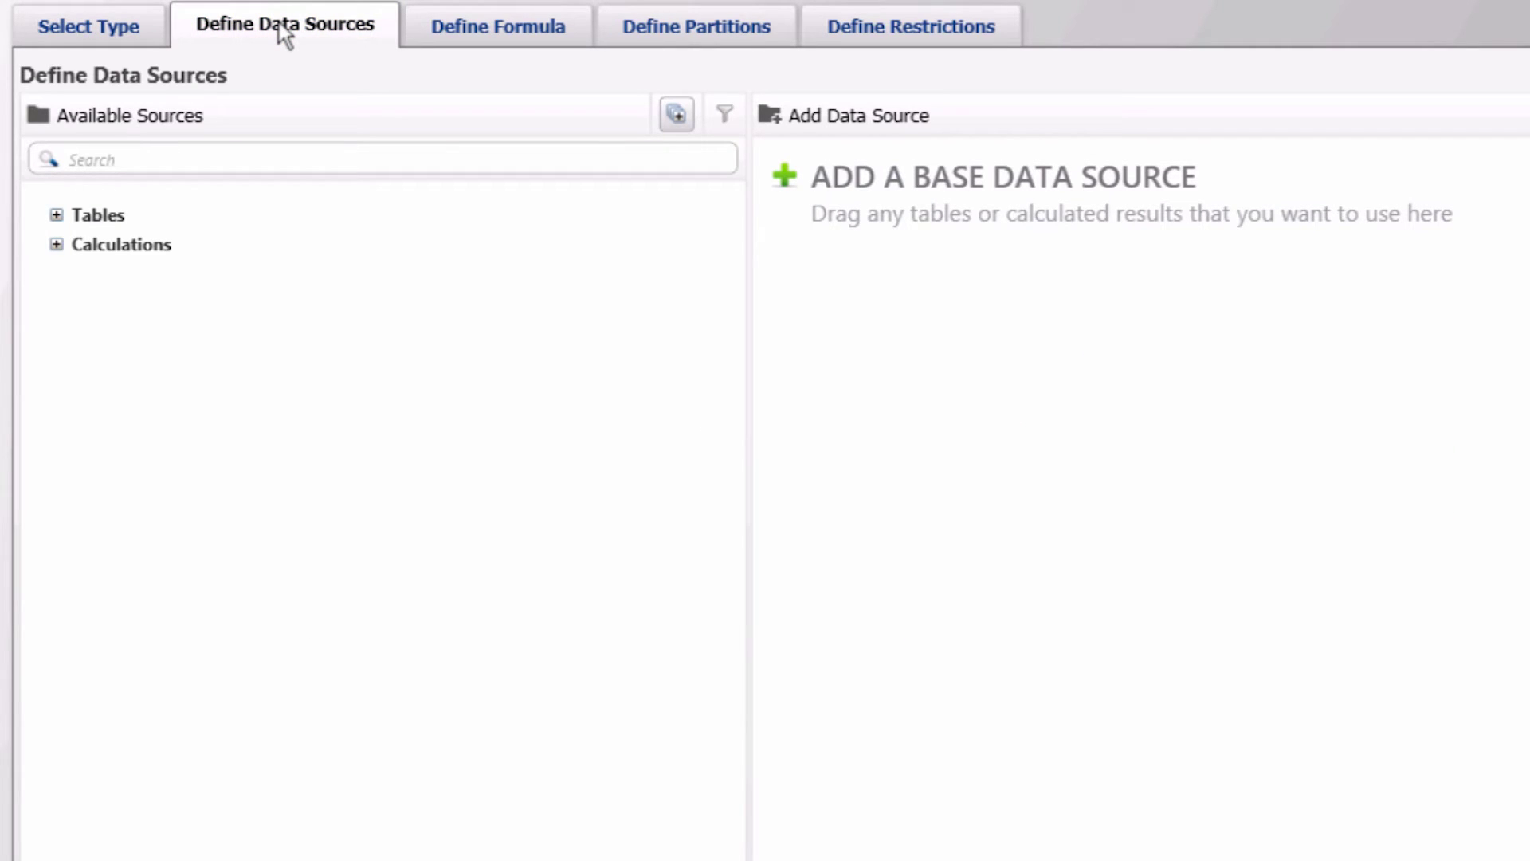
Add PAY001 as the base source and union PAY002 onto it across all four columns
{"action": "left_click", "coordinate": [208, 145]}
{"action": "type", "text": "PAY"}
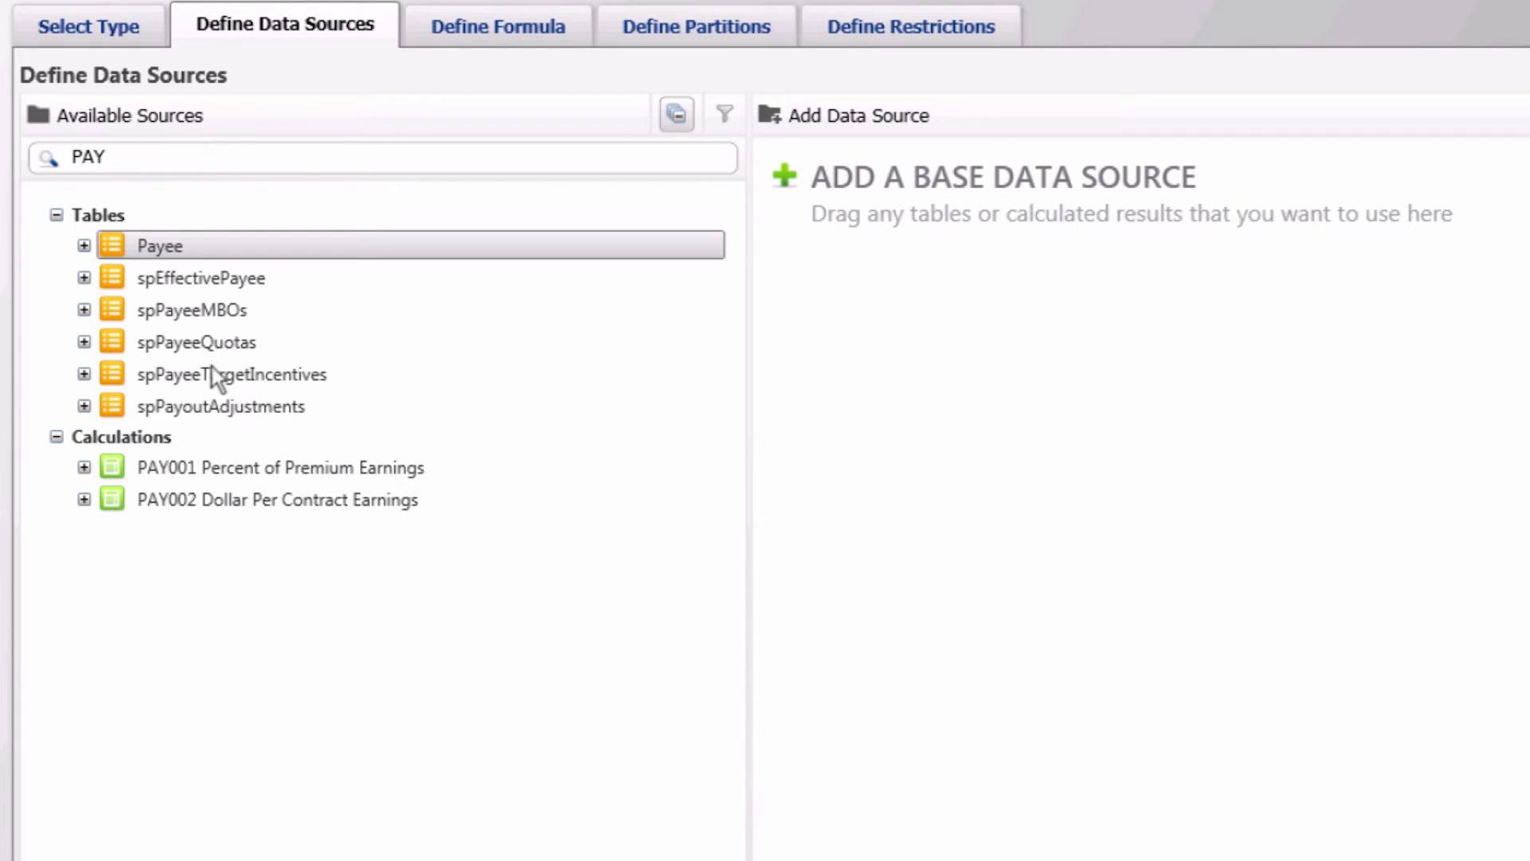
{"action": "double_click", "coordinate": [213, 469]}
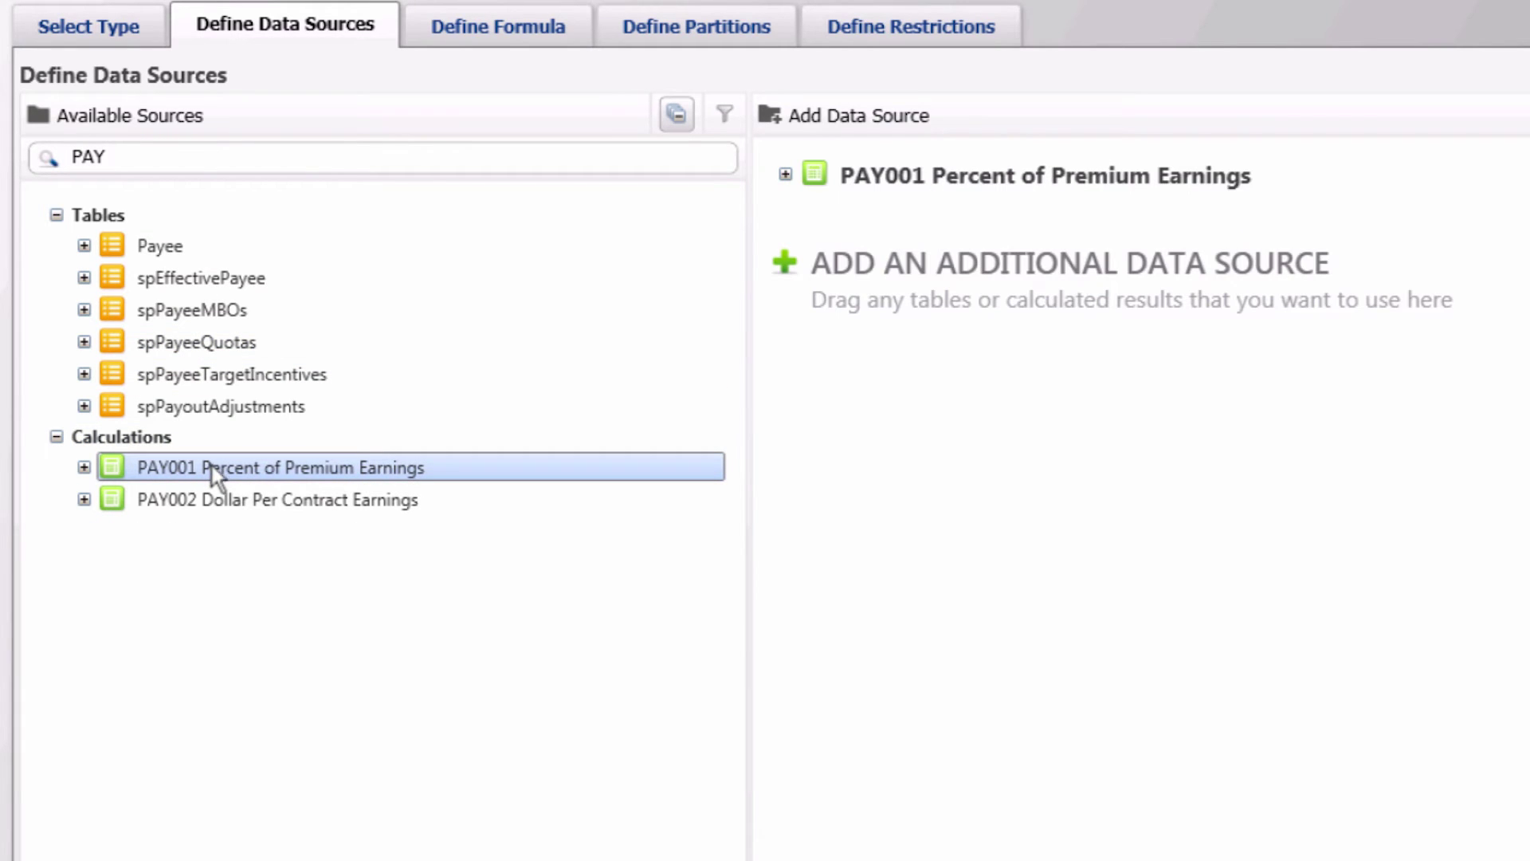
{"action": "left_click_drag", "start_coordinate": [222, 502], "coordinate": [360, 509]}
{"action": "left_click_drag", "start_coordinate": [596, 412], "coordinate": [938, 170]}
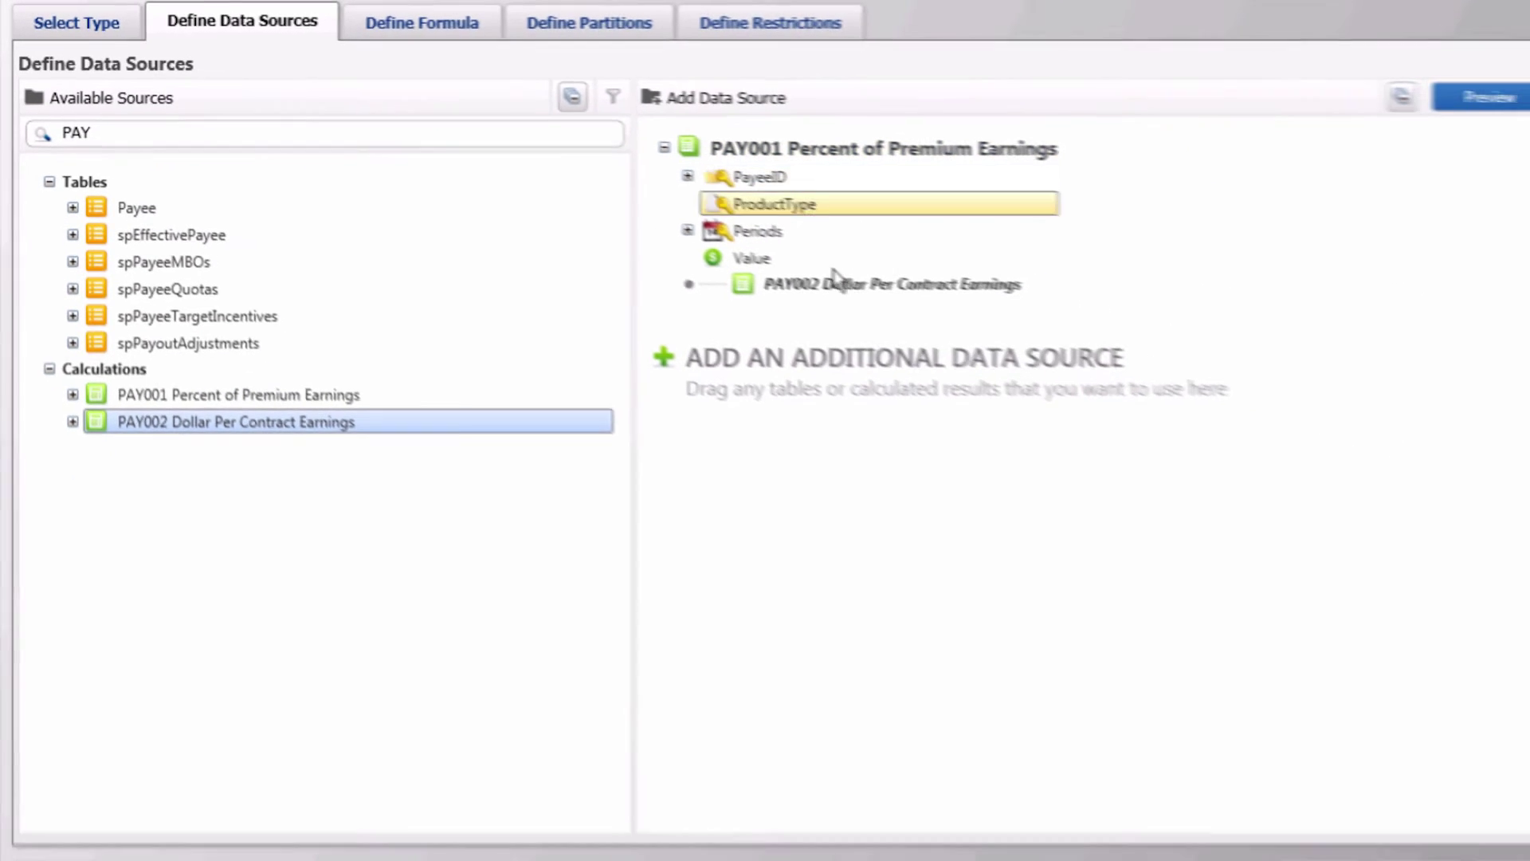
{"action": "left_click", "coordinate": [818, 279]}
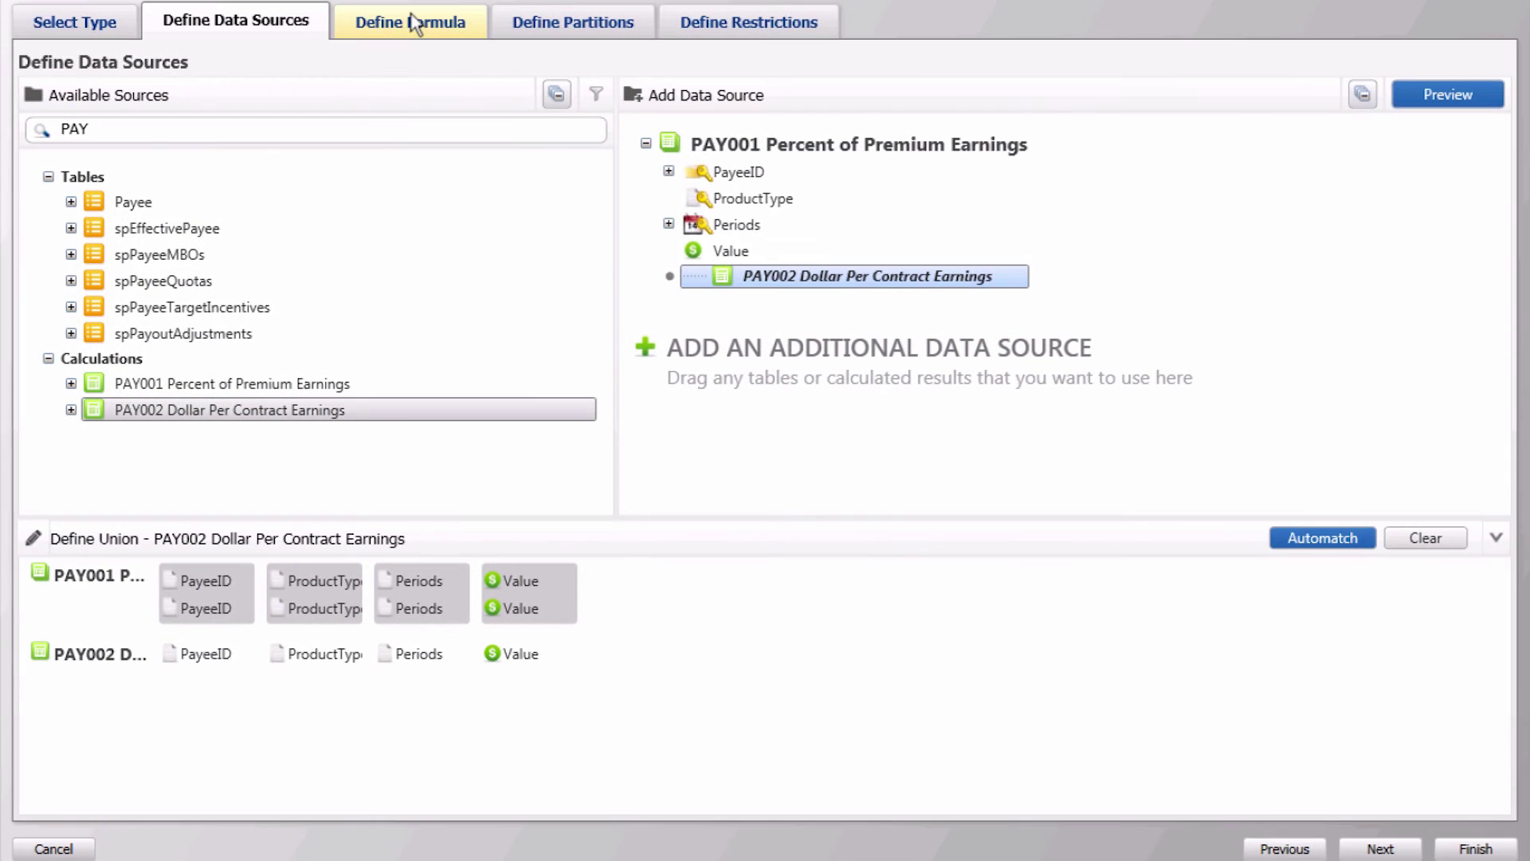
{"action": "left_click", "coordinate": [411, 21]}
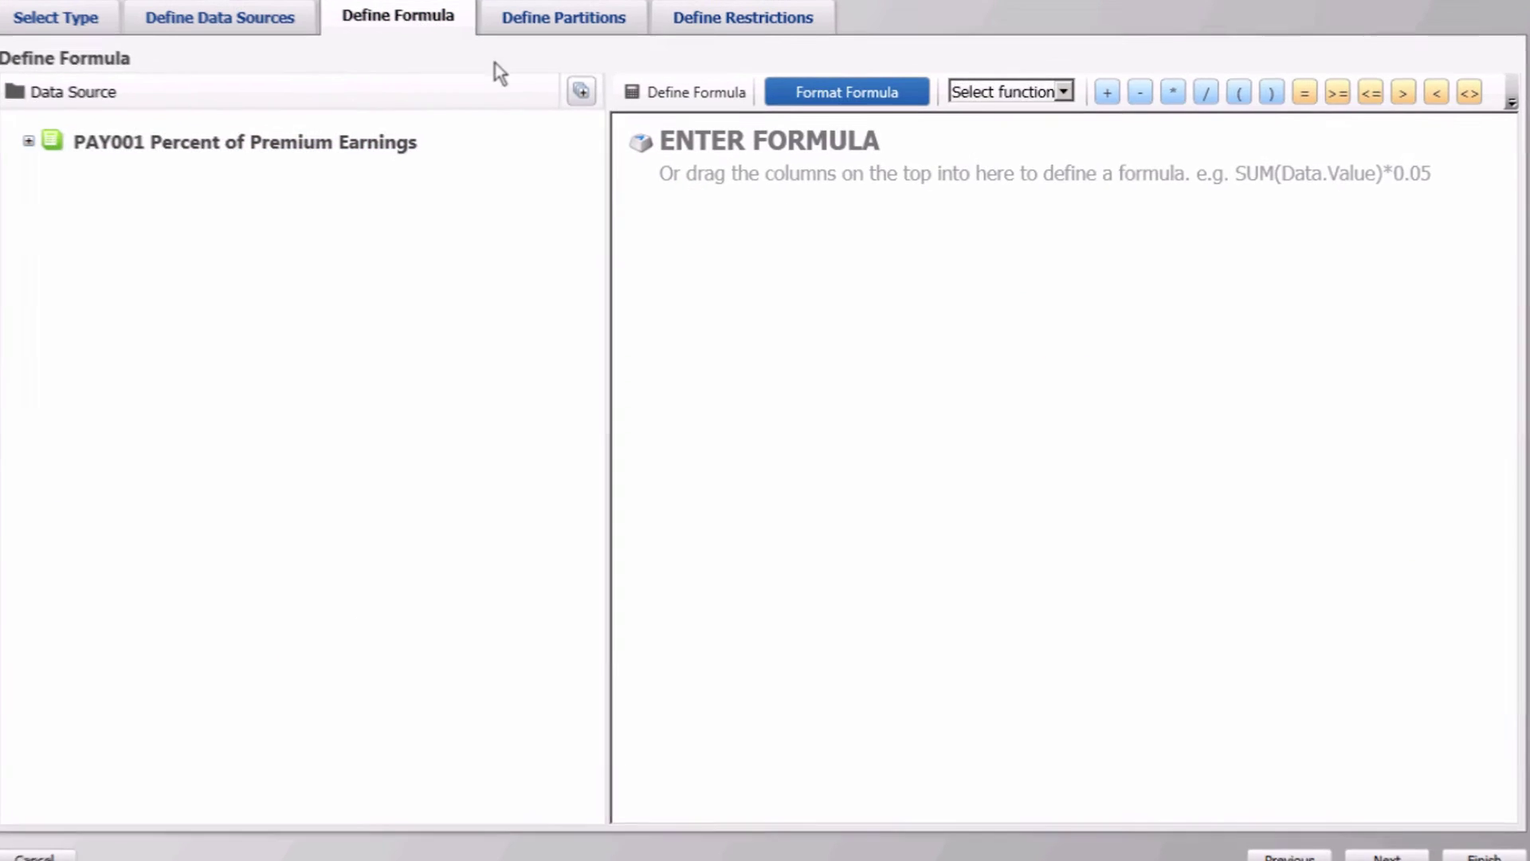
Write and format the formula SUM(PAY001 Percent of Premium Earnings.Value)
{"action": "left_click", "coordinate": [1064, 70]}
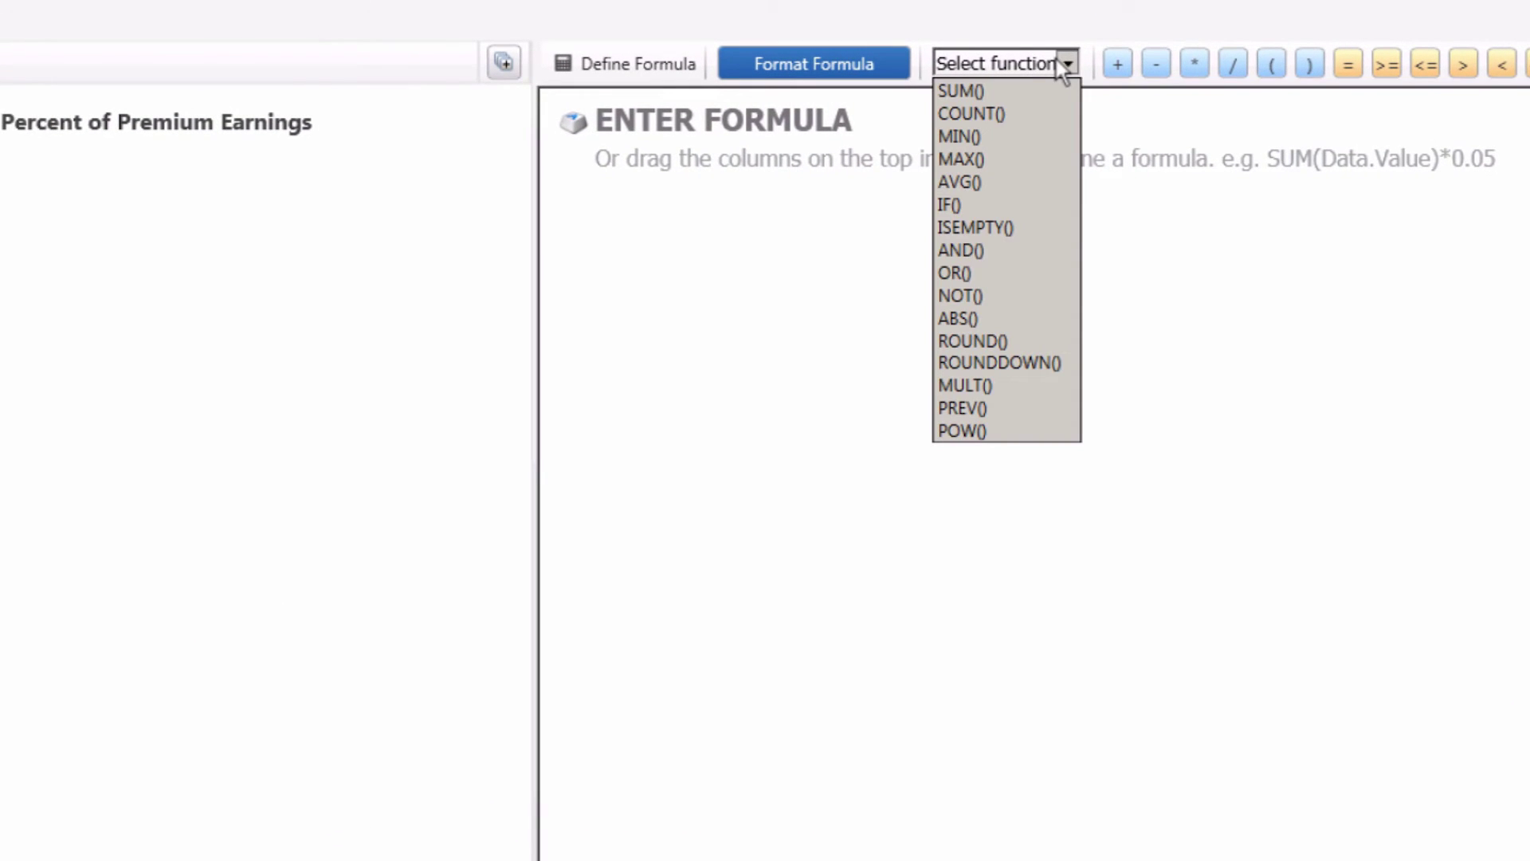
{"action": "left_click", "coordinate": [1017, 87]}
{"action": "left_click", "coordinate": [49, 120]}
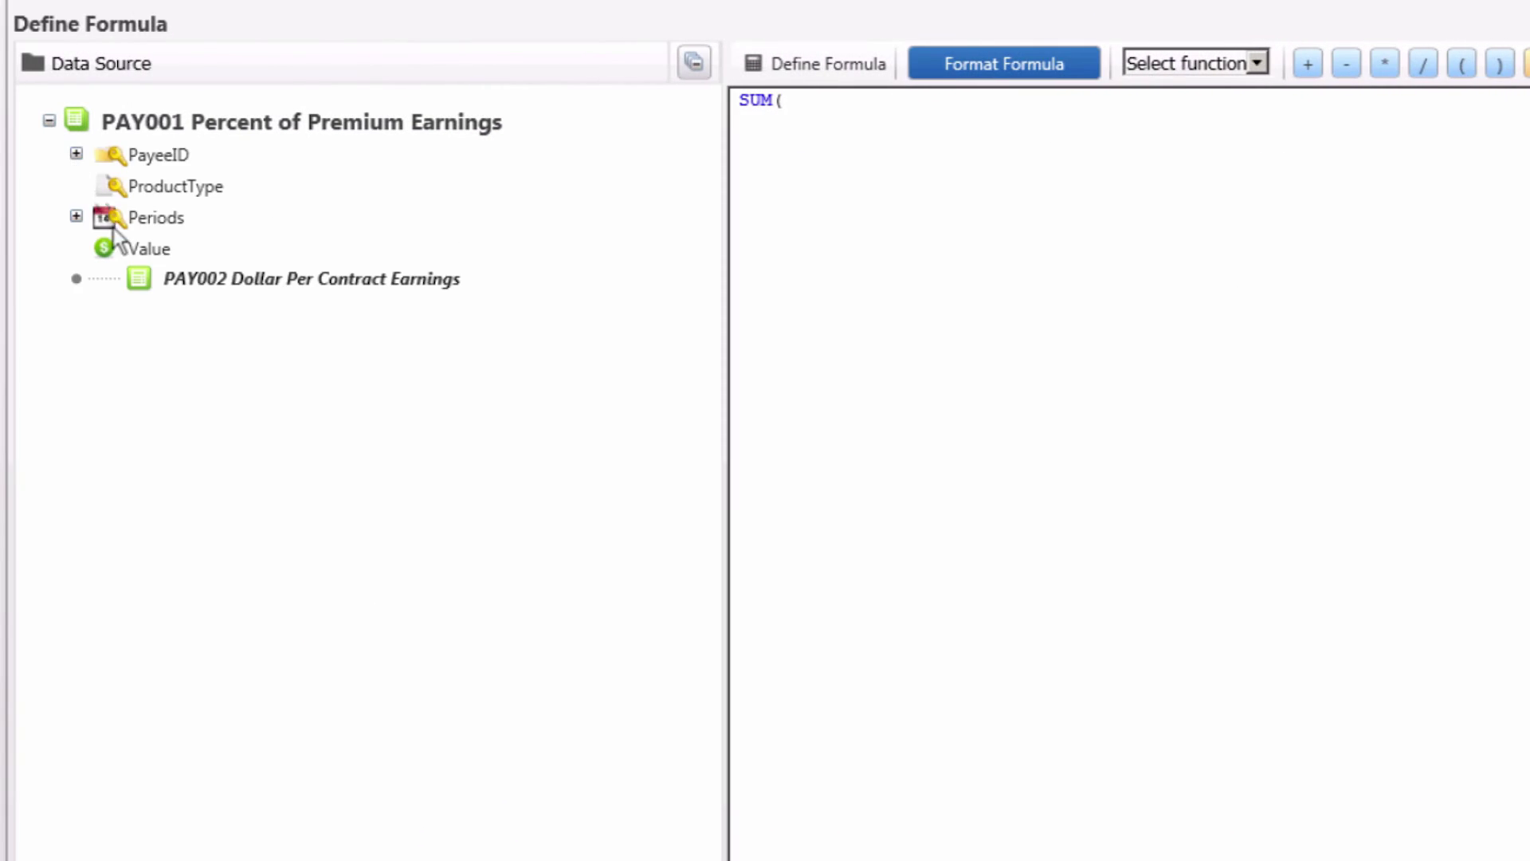
{"action": "double_click", "coordinate": [123, 244]}
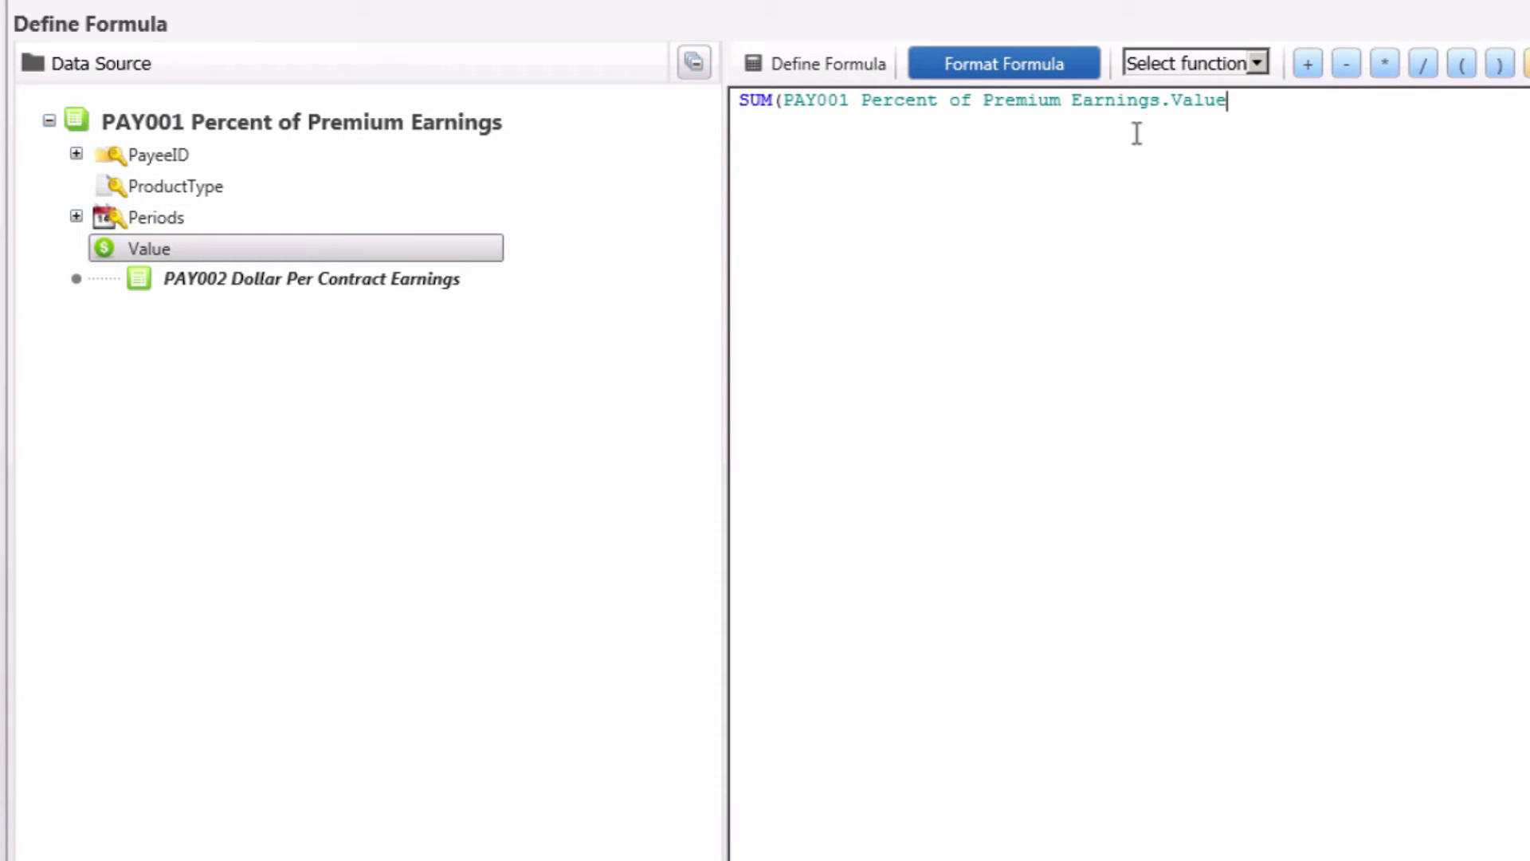
{"action": "type", "text": ")"}
{"action": "left_click", "coordinate": [1019, 64]}
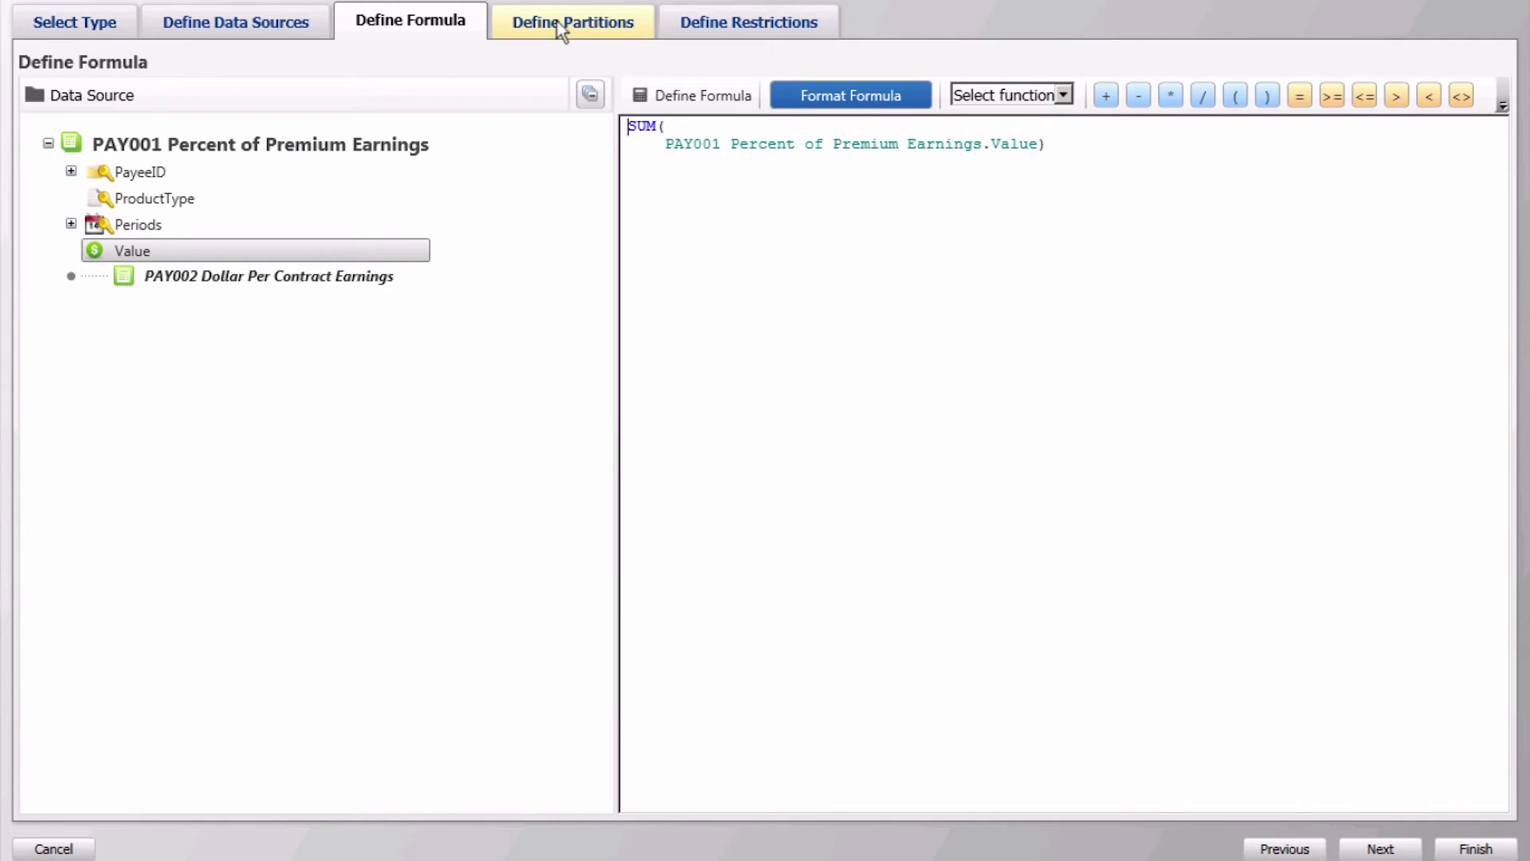
{"action": "left_click", "coordinate": [561, 32]}
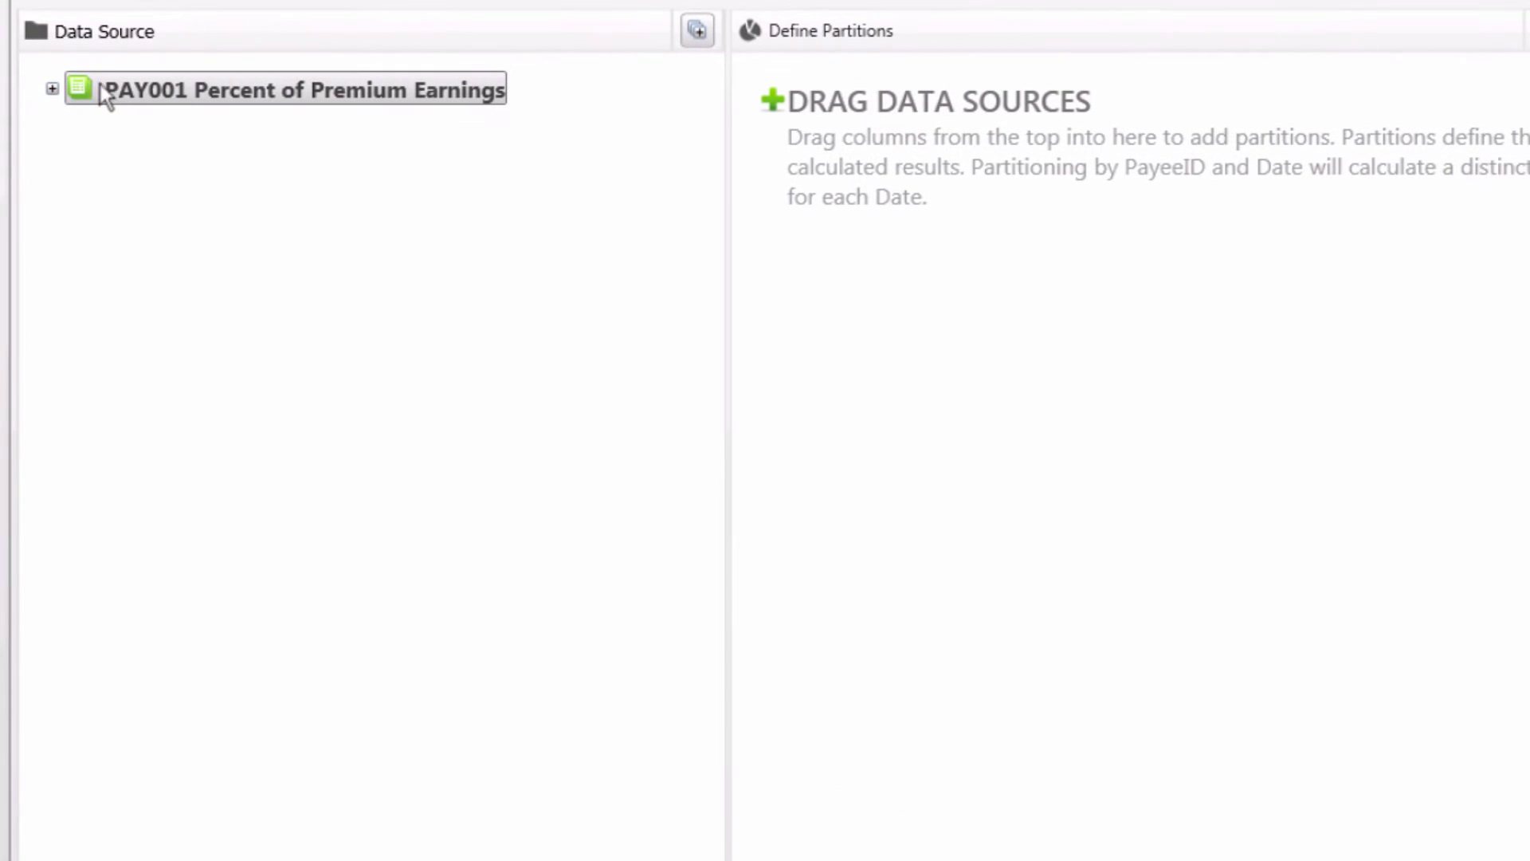
Partition PAY003 by PAY001's PayeeID, ProductType and Periods, accepting the working calendar
{"action": "left_click", "coordinate": [50, 90]}
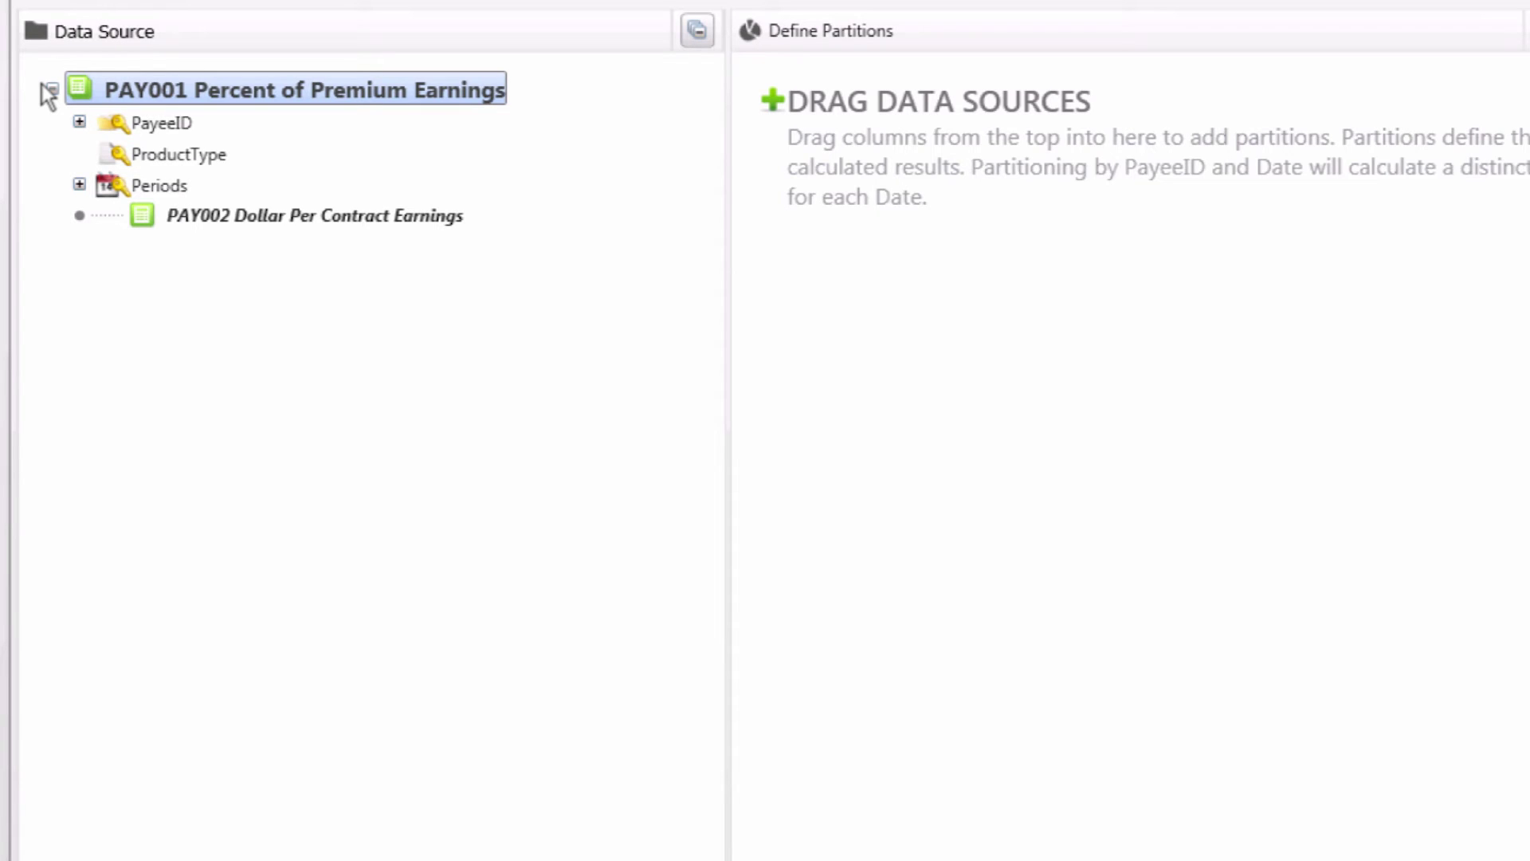
{"action": "double_click", "coordinate": [124, 124]}
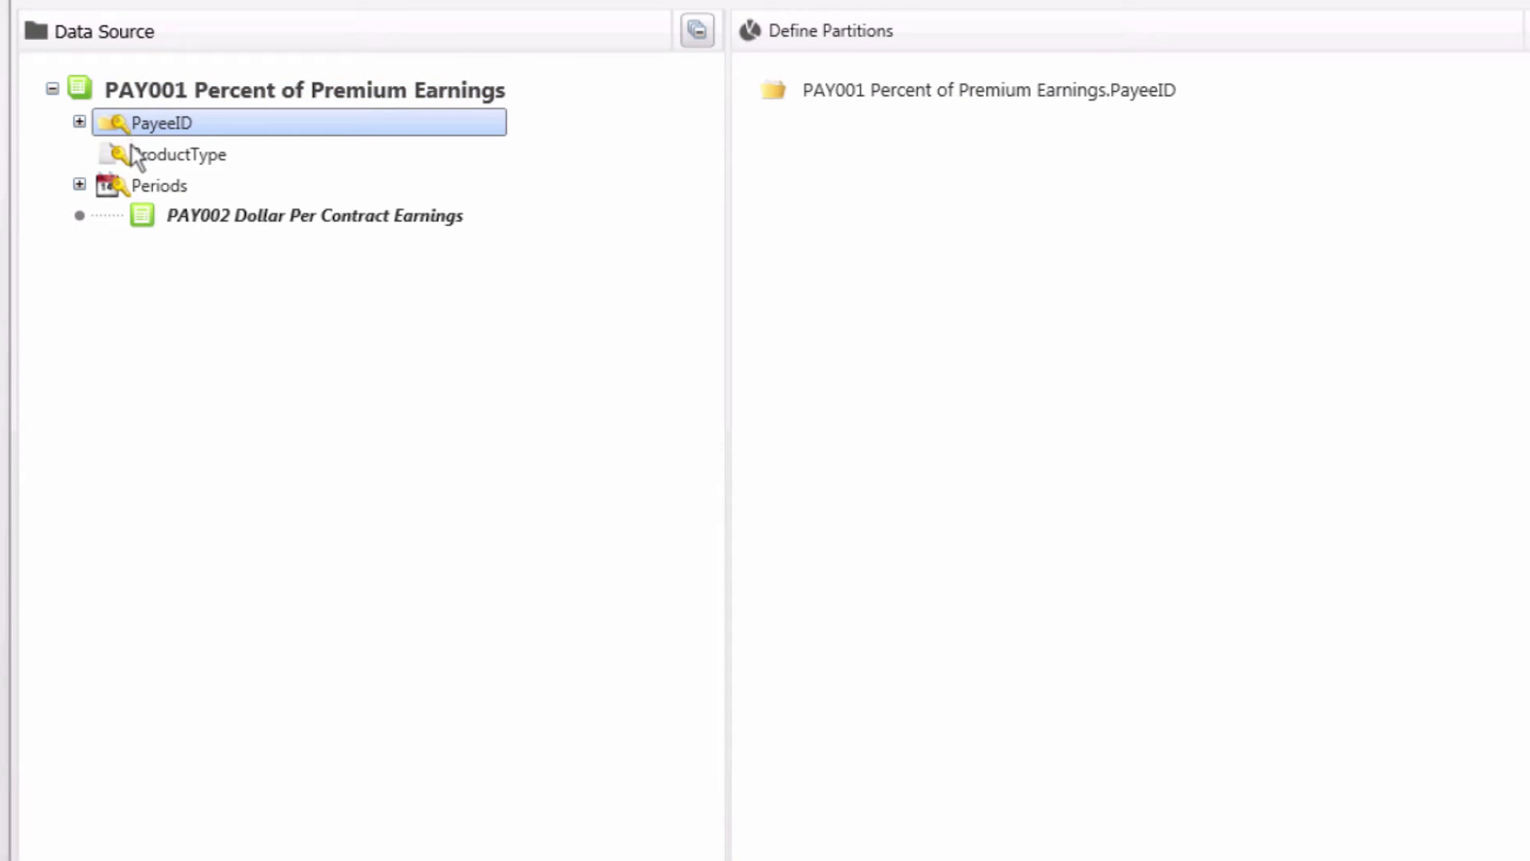
{"action": "double_click", "coordinate": [132, 153]}
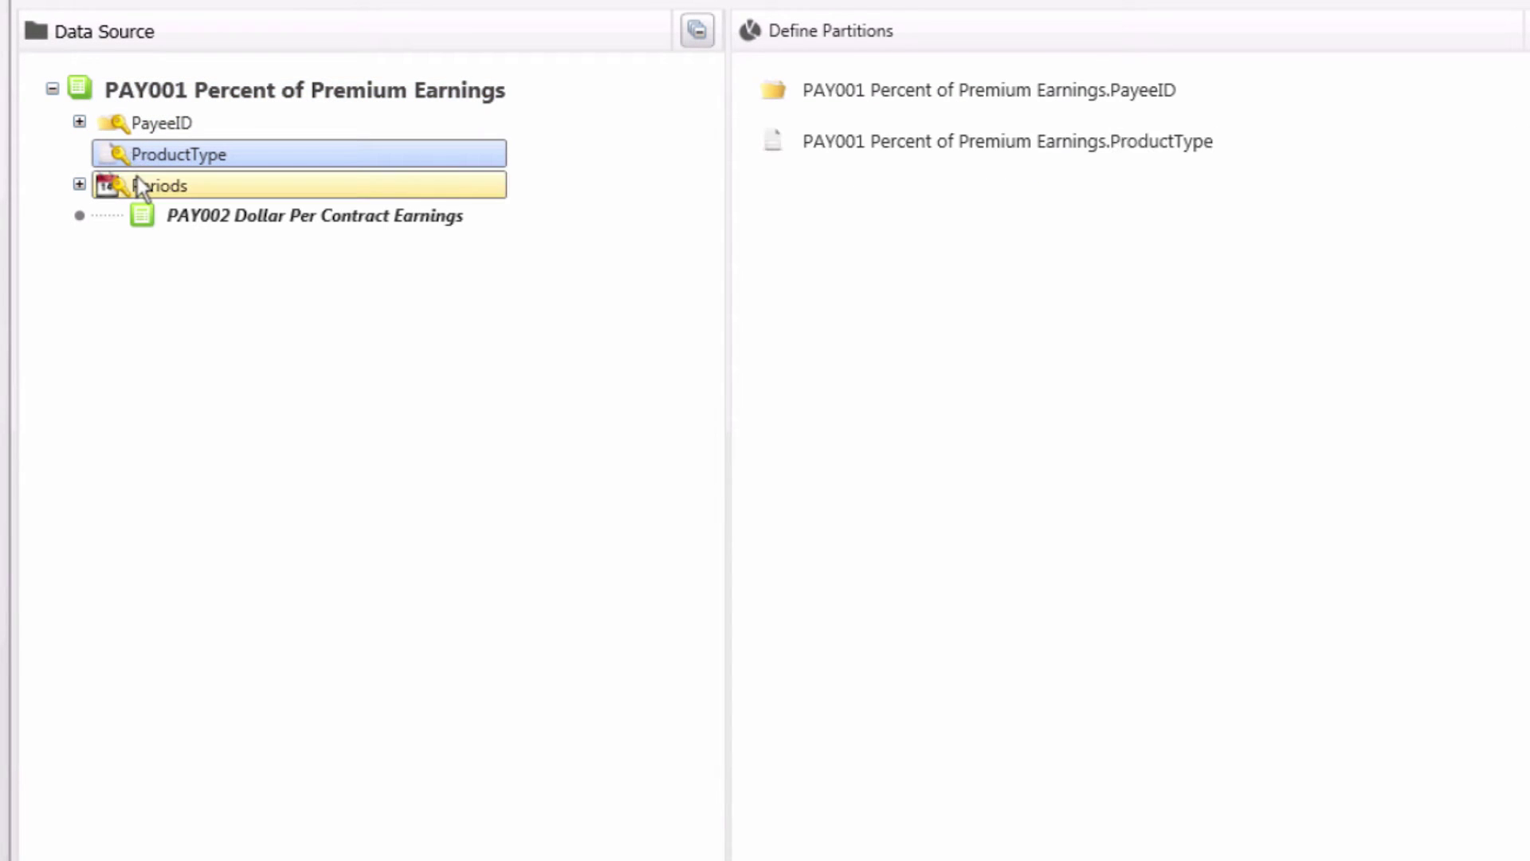
{"action": "double_click", "coordinate": [137, 179]}
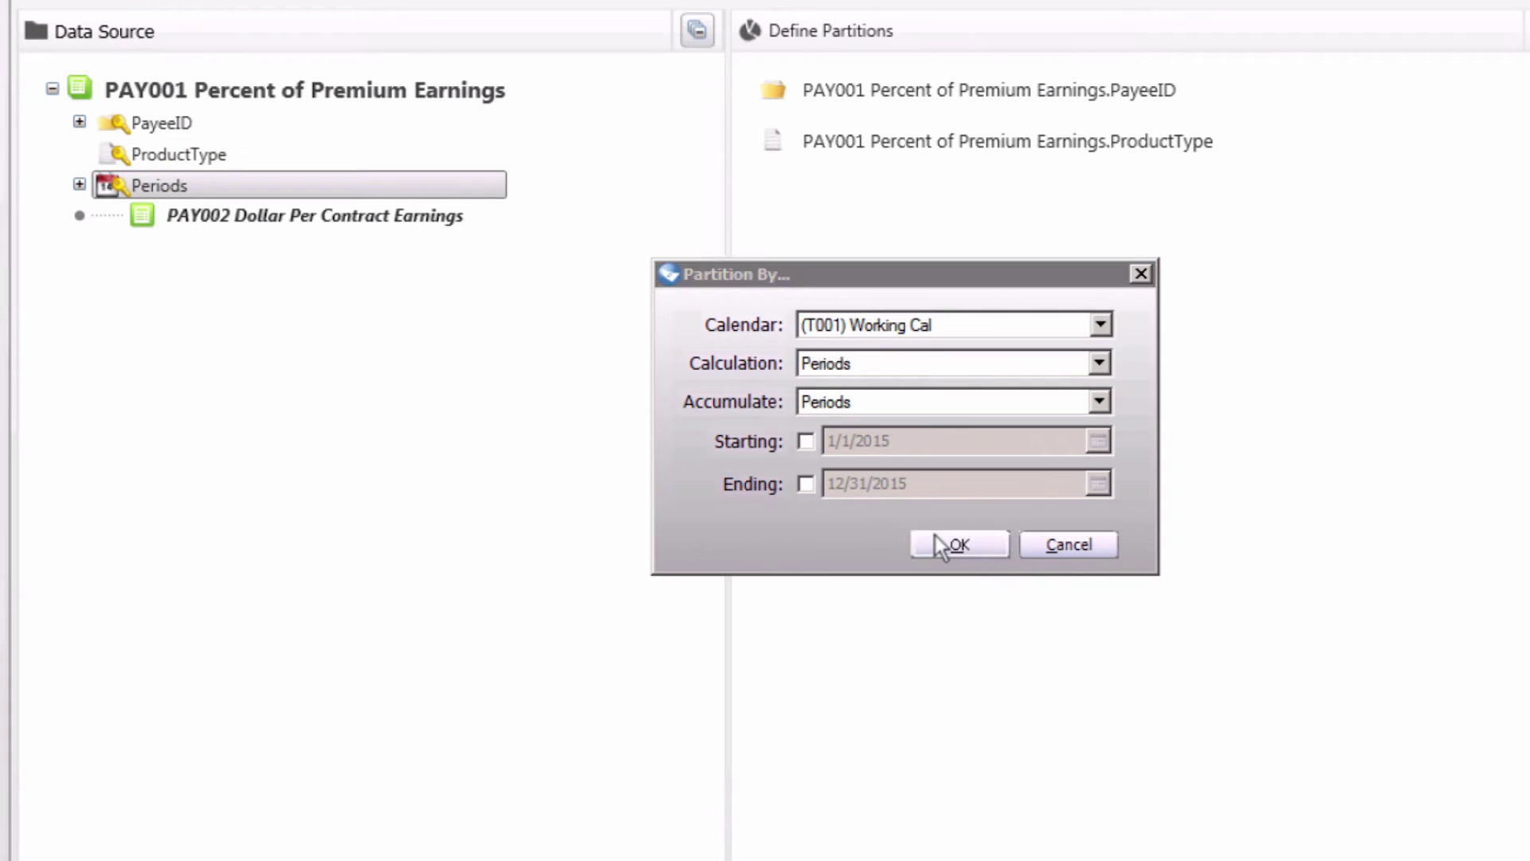
{"action": "left_click", "coordinate": [940, 538]}
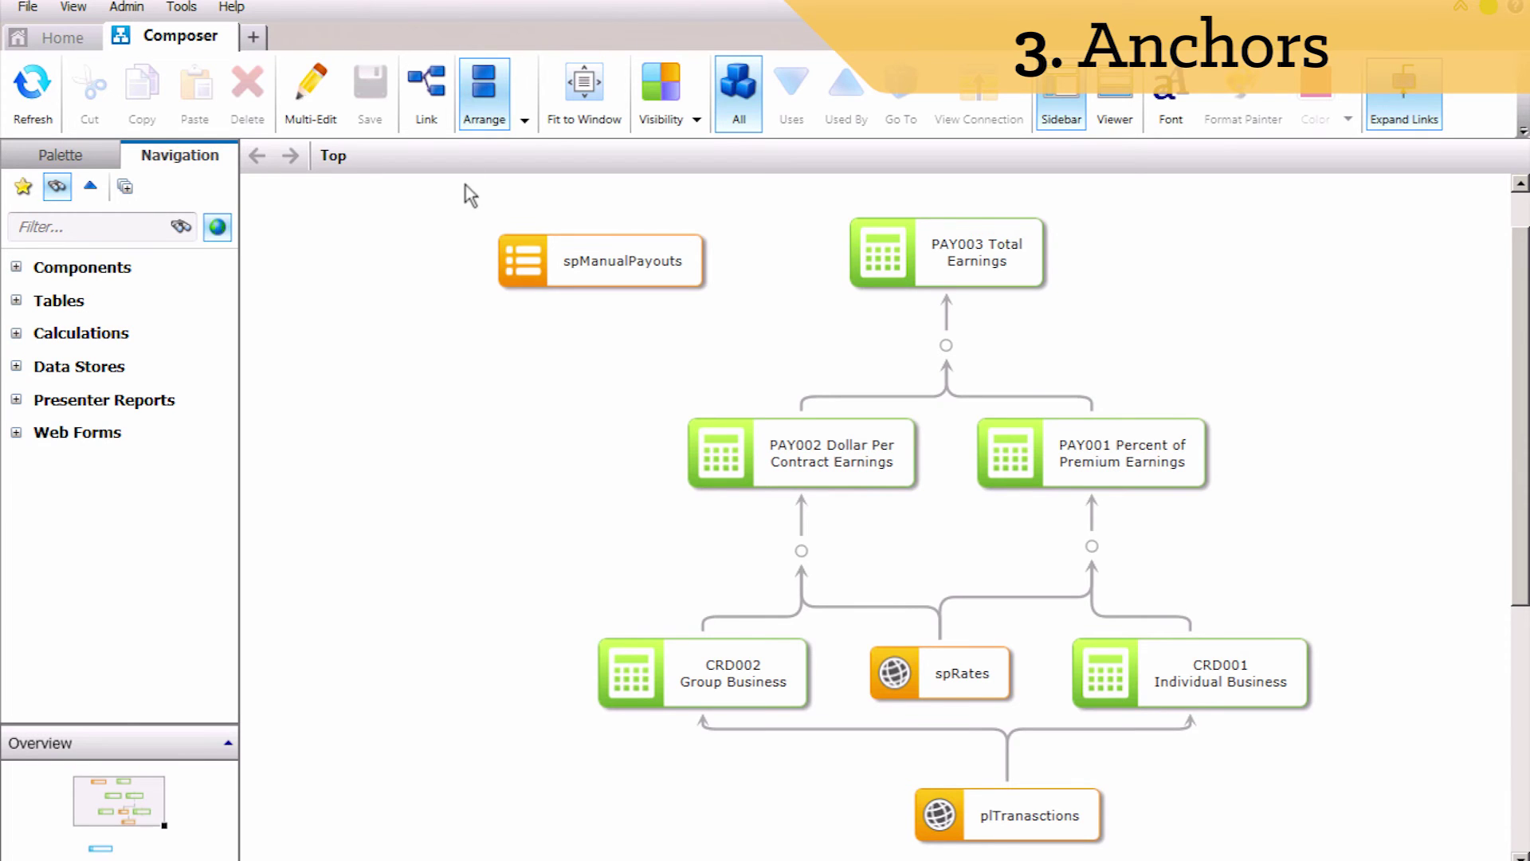
Add a new calculation named 'PAY004 Total Payout' with the description 'Desciption goes here'
{"action": "right_click", "coordinate": [552, 365]}
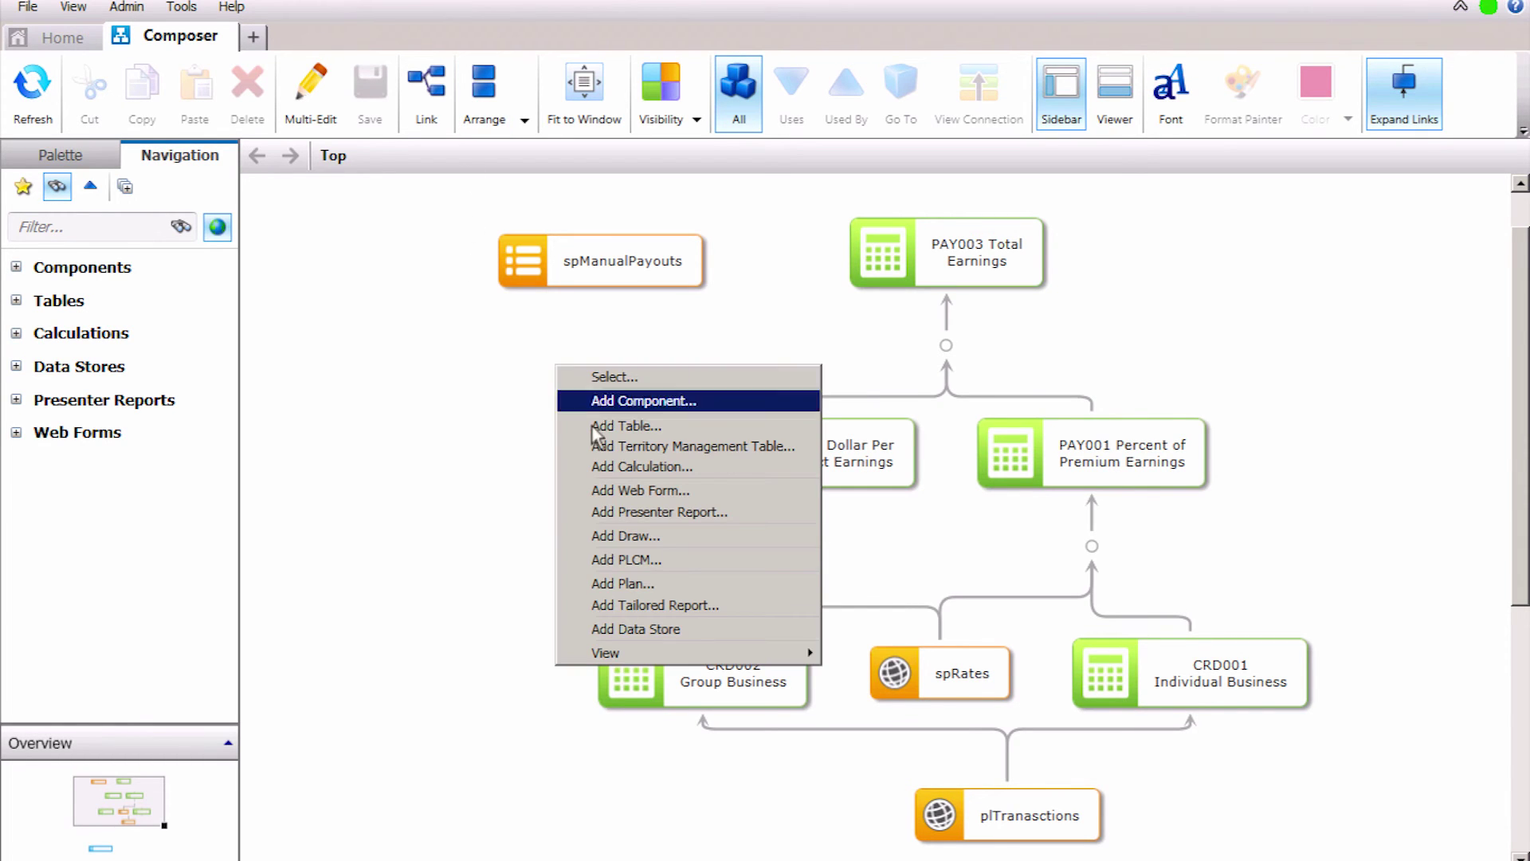
{"action": "left_click", "coordinate": [603, 467]}
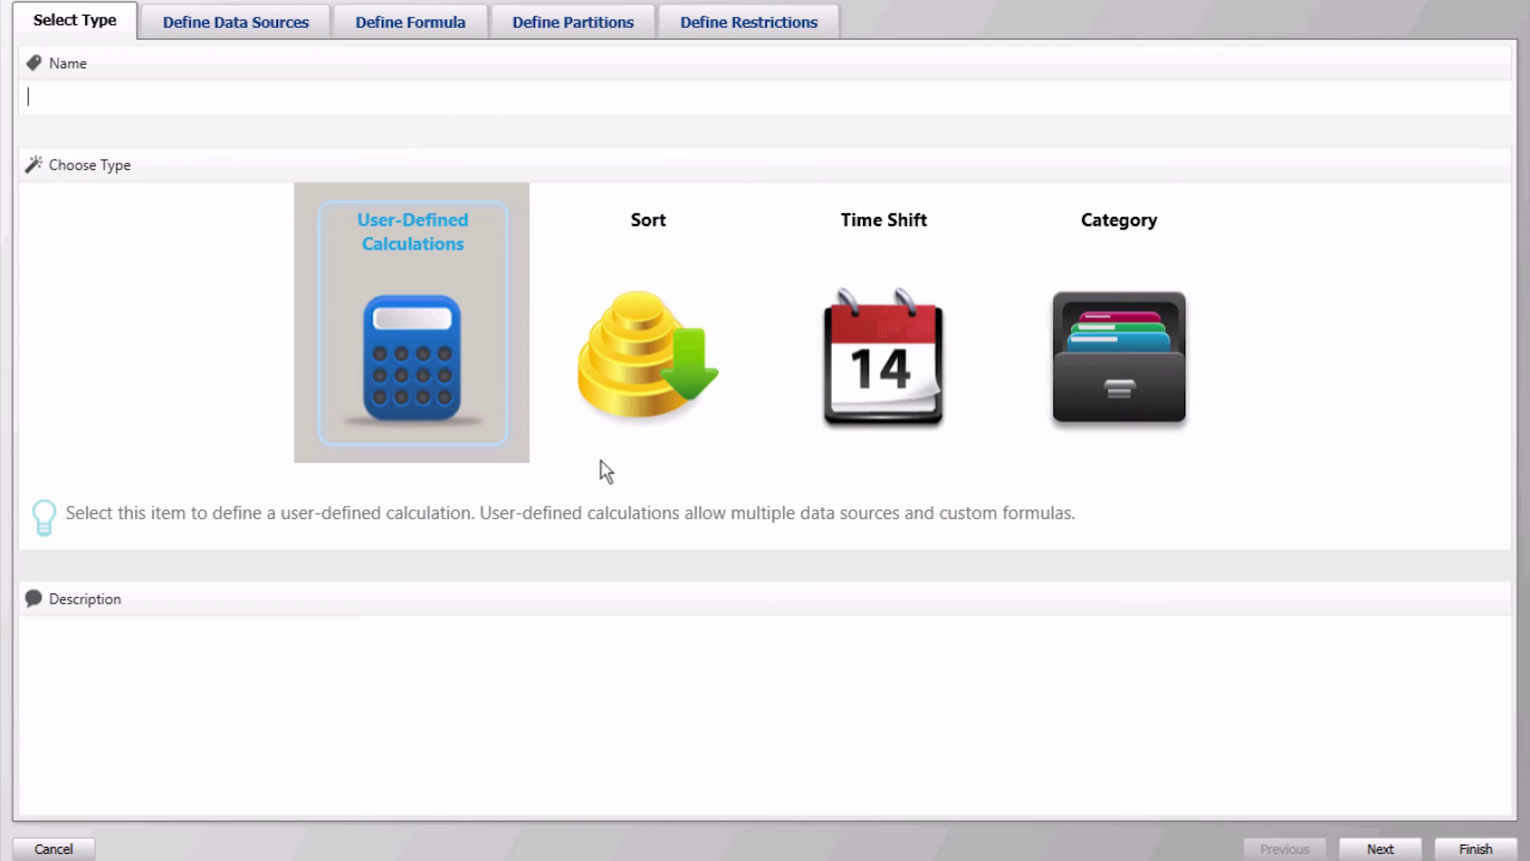
{"action": "left_click", "coordinate": [252, 93]}
{"action": "type", "text": "PAY004 Total Payout"}
{"action": "left_click", "coordinate": [166, 638]}
{"action": "type", "text": "Desciption goes here"}
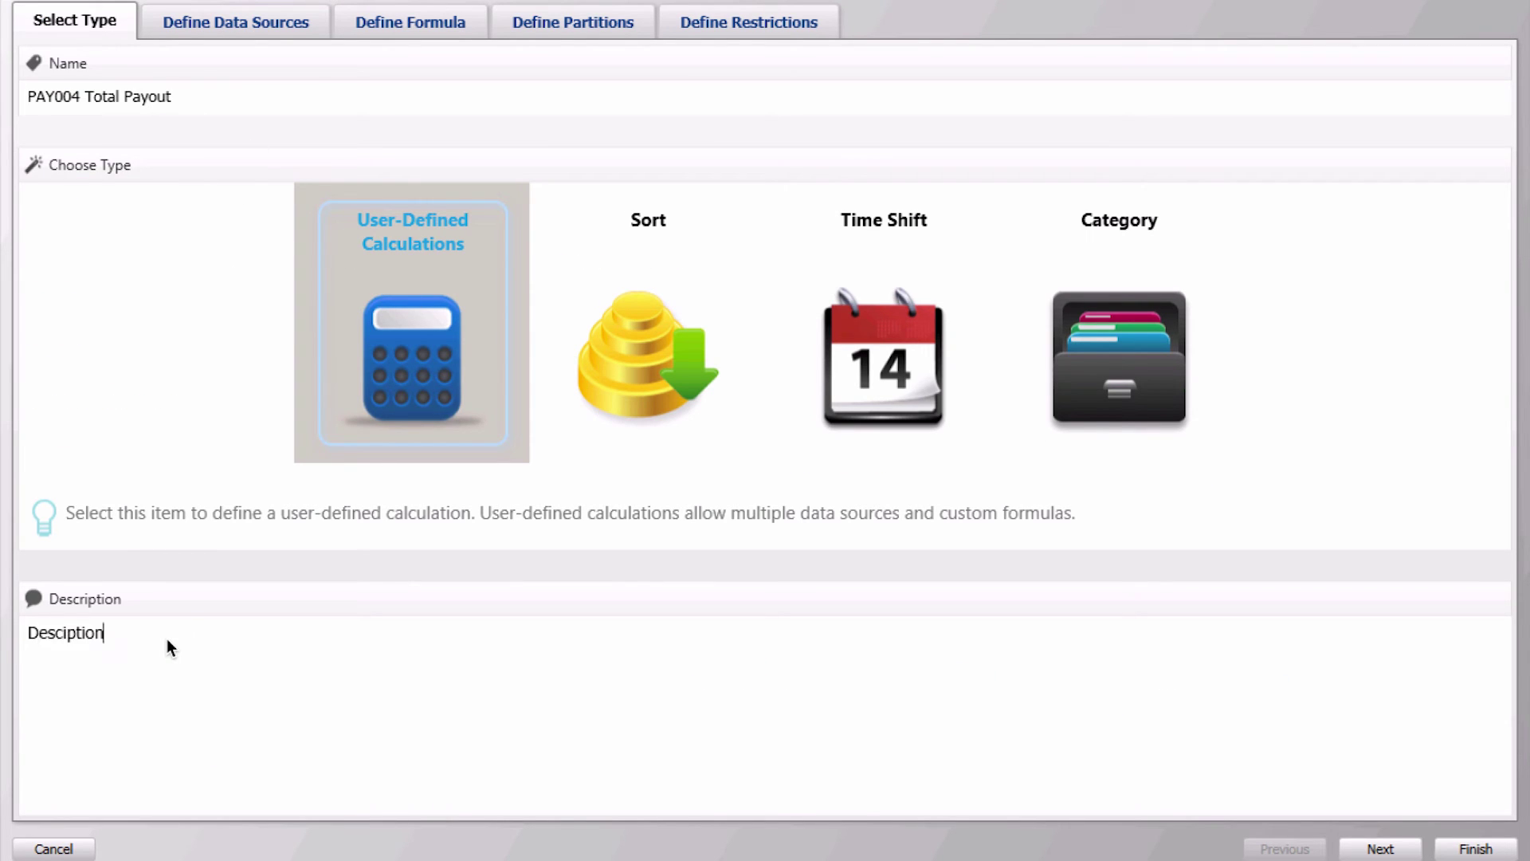
Add PAY003 Total Earnings as the base data source and spManualPayouts as an additional source
{"action": "left_click", "coordinate": [244, 27]}
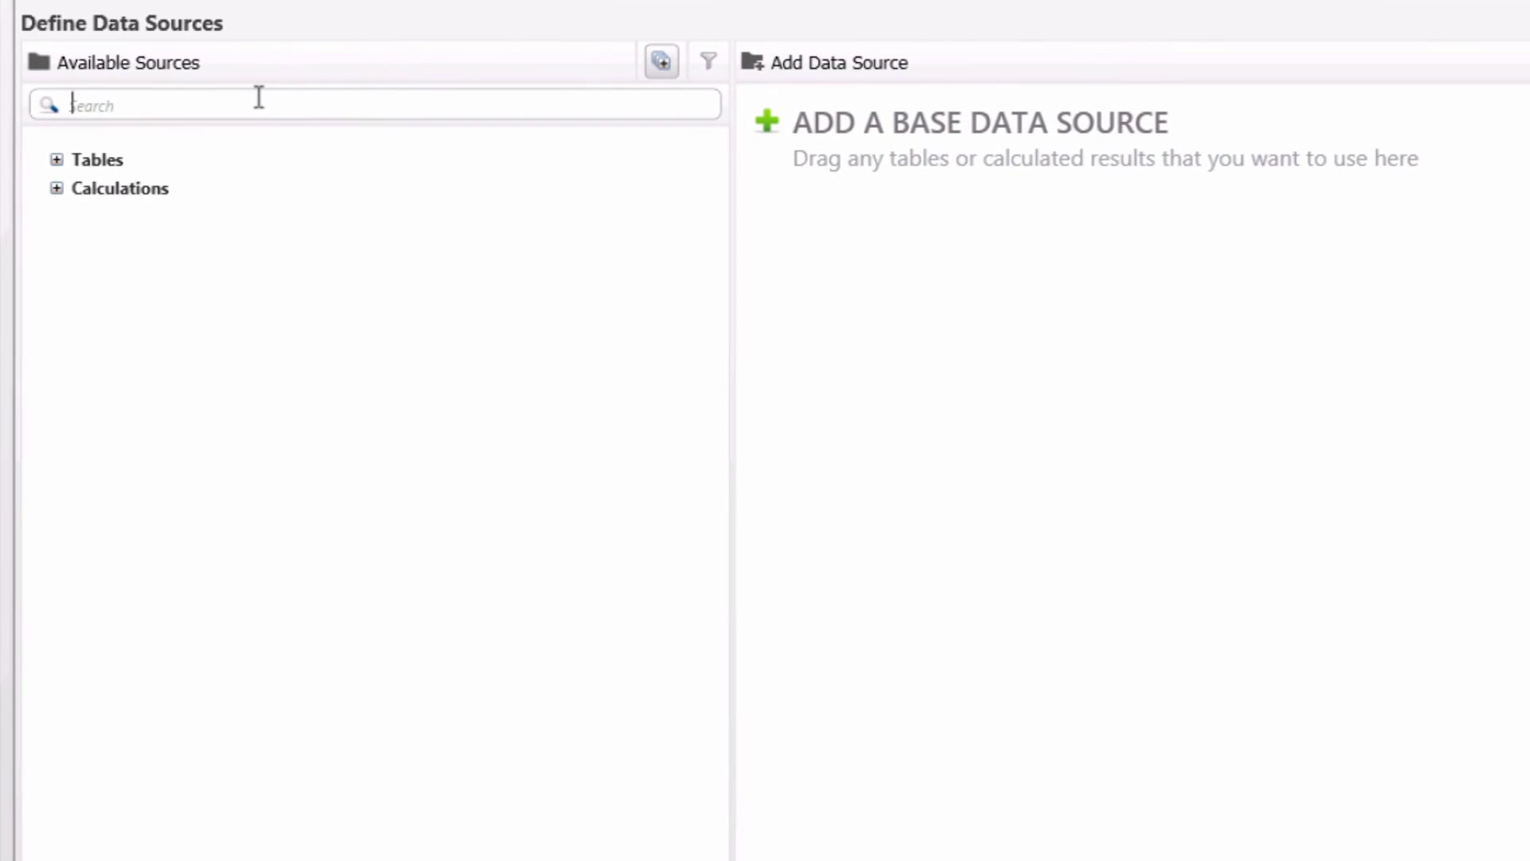
{"action": "type", "text": "PAY003"}
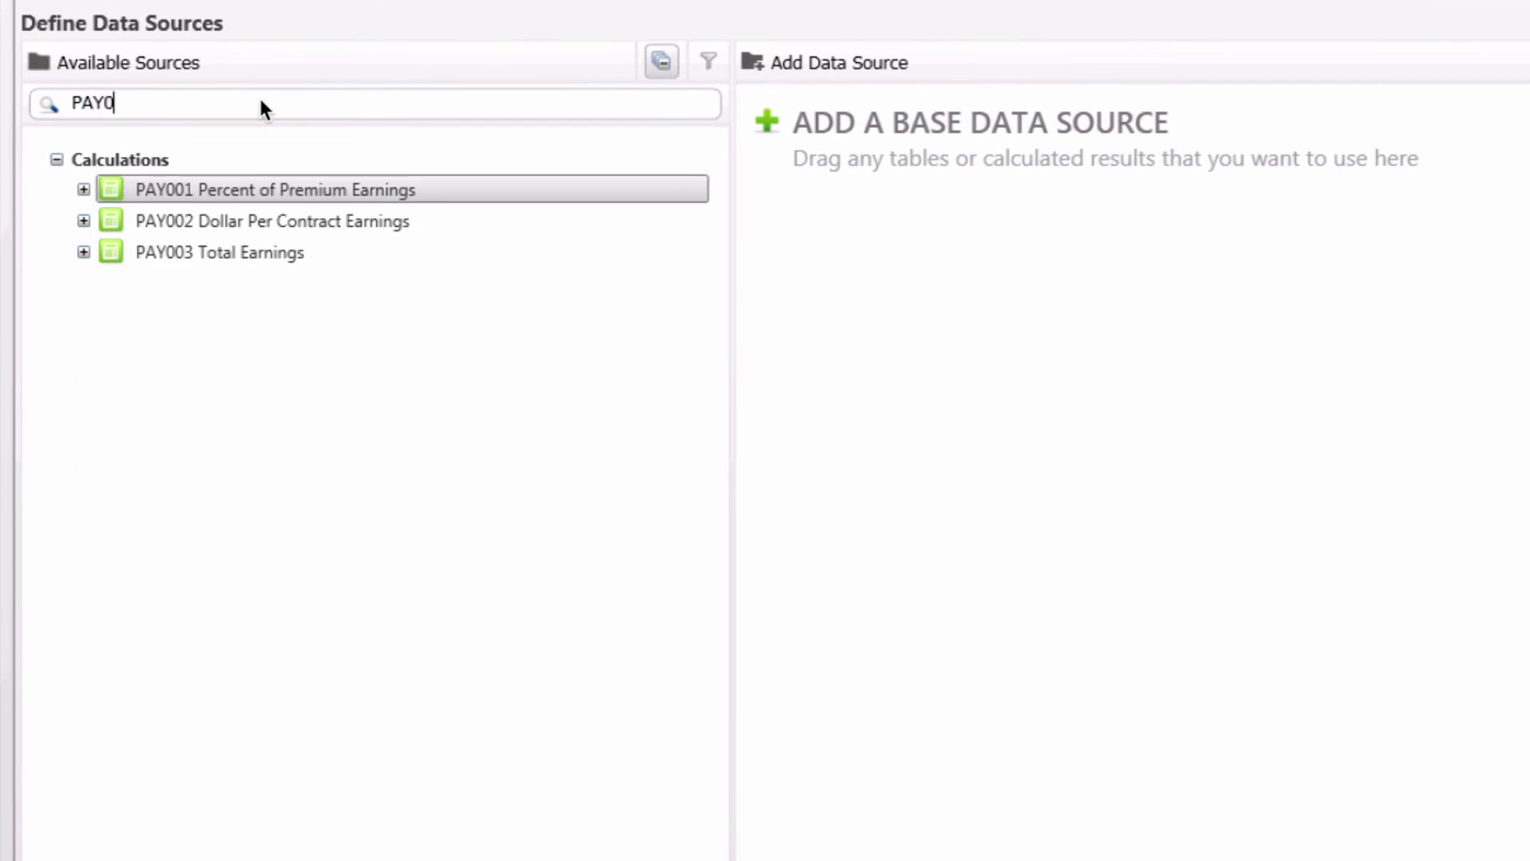
{"action": "double_click", "coordinate": [241, 191]}
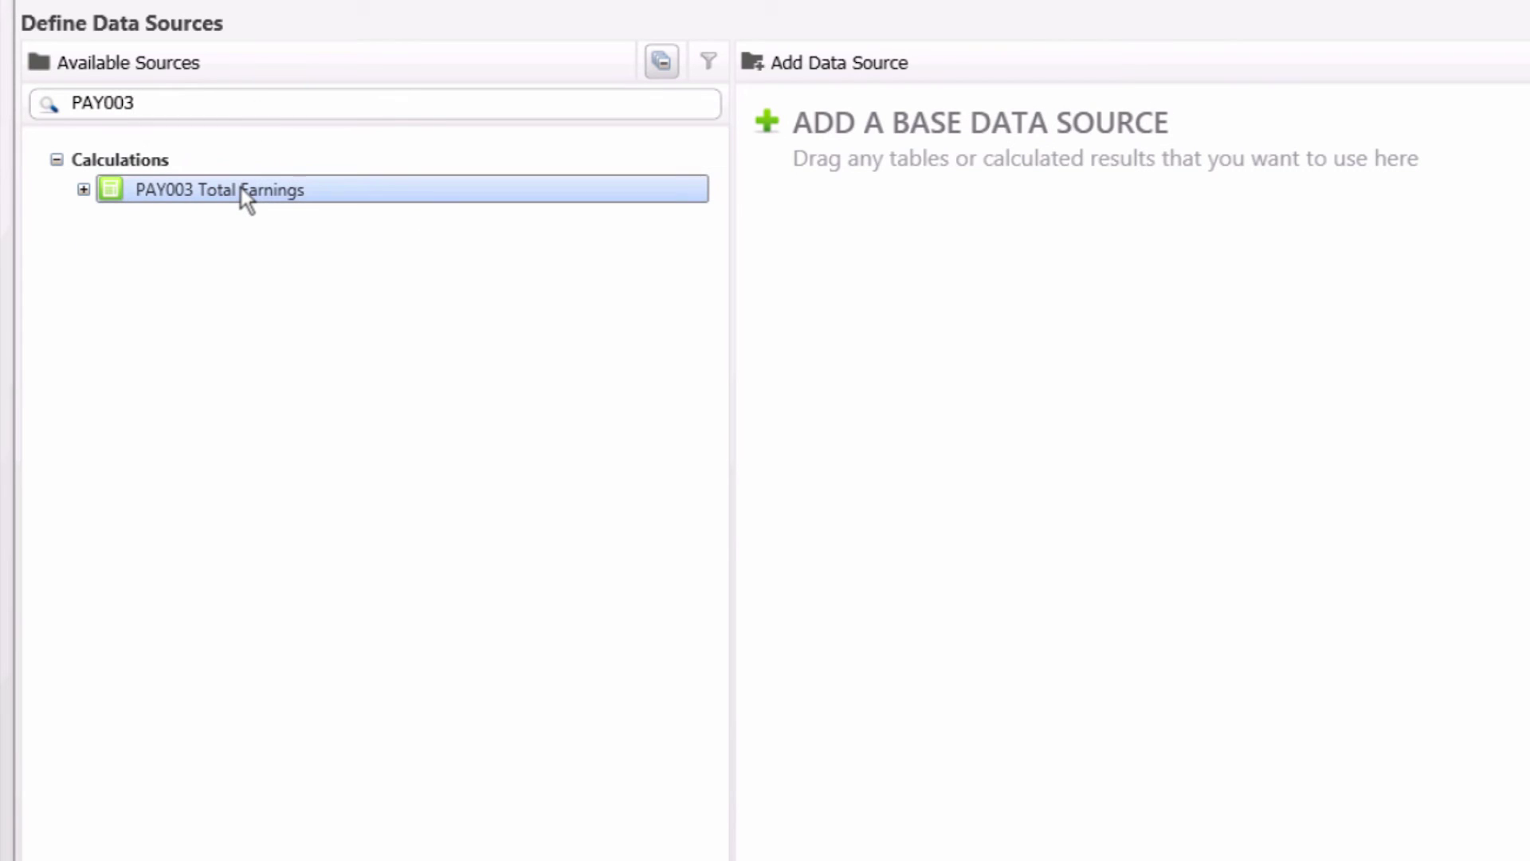
{"action": "double_click", "coordinate": [99, 100]}
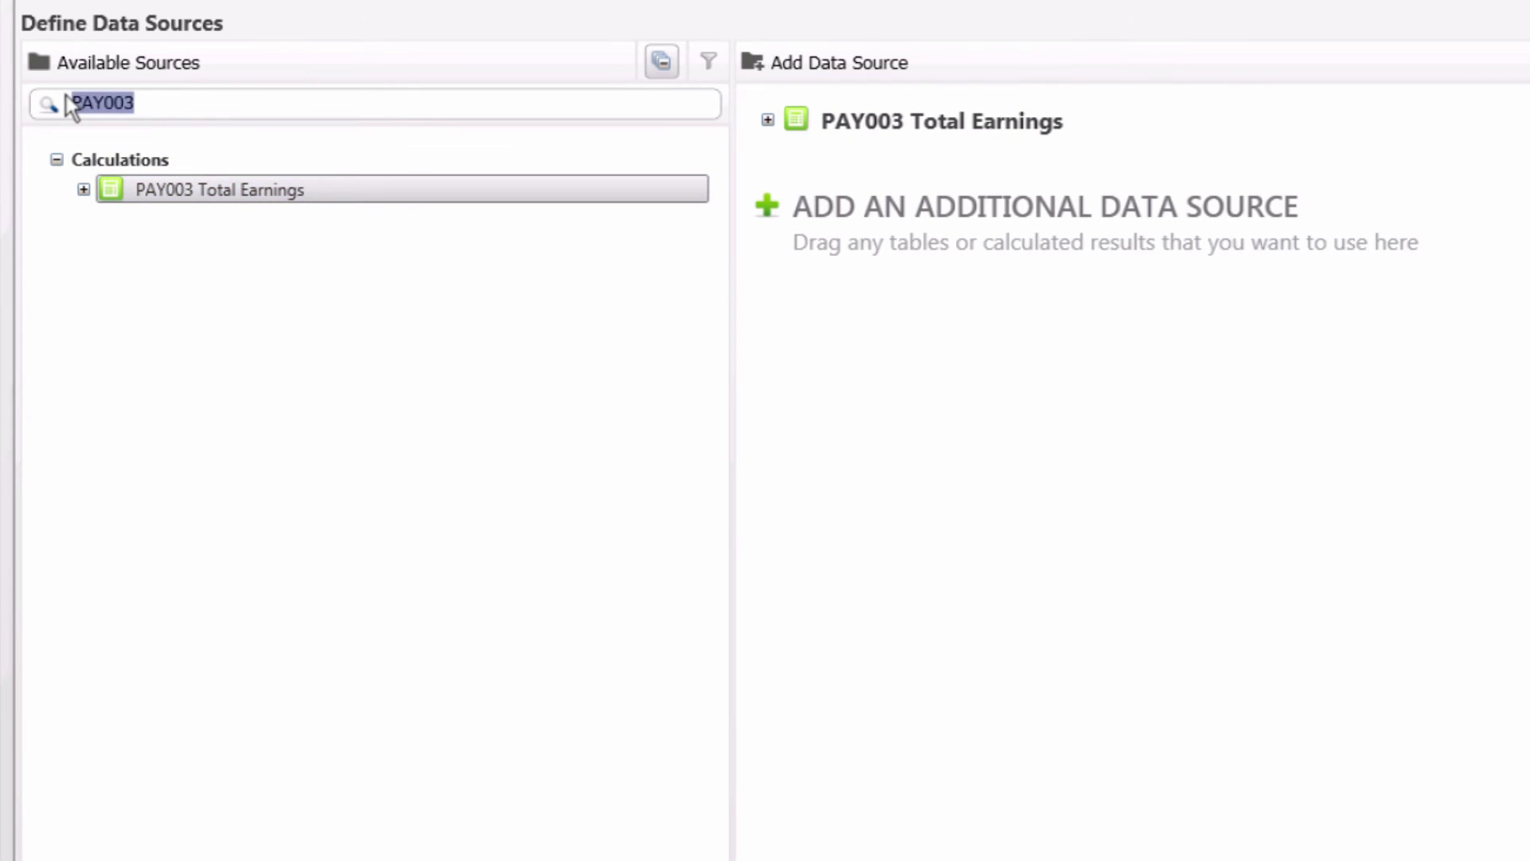
{"action": "type", "text": "spMan"}
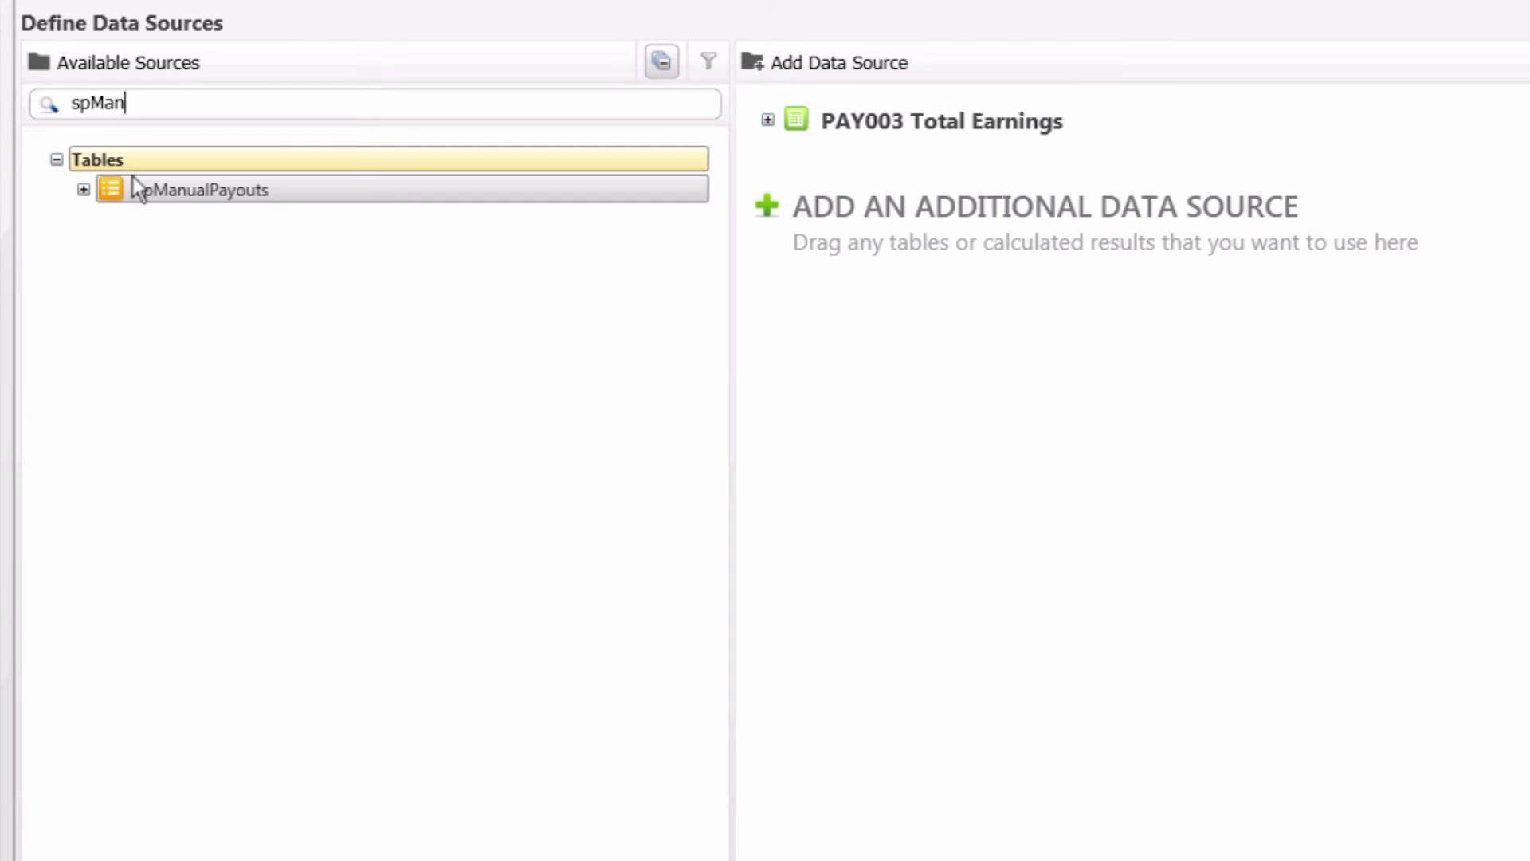
{"action": "double_click", "coordinate": [136, 191]}
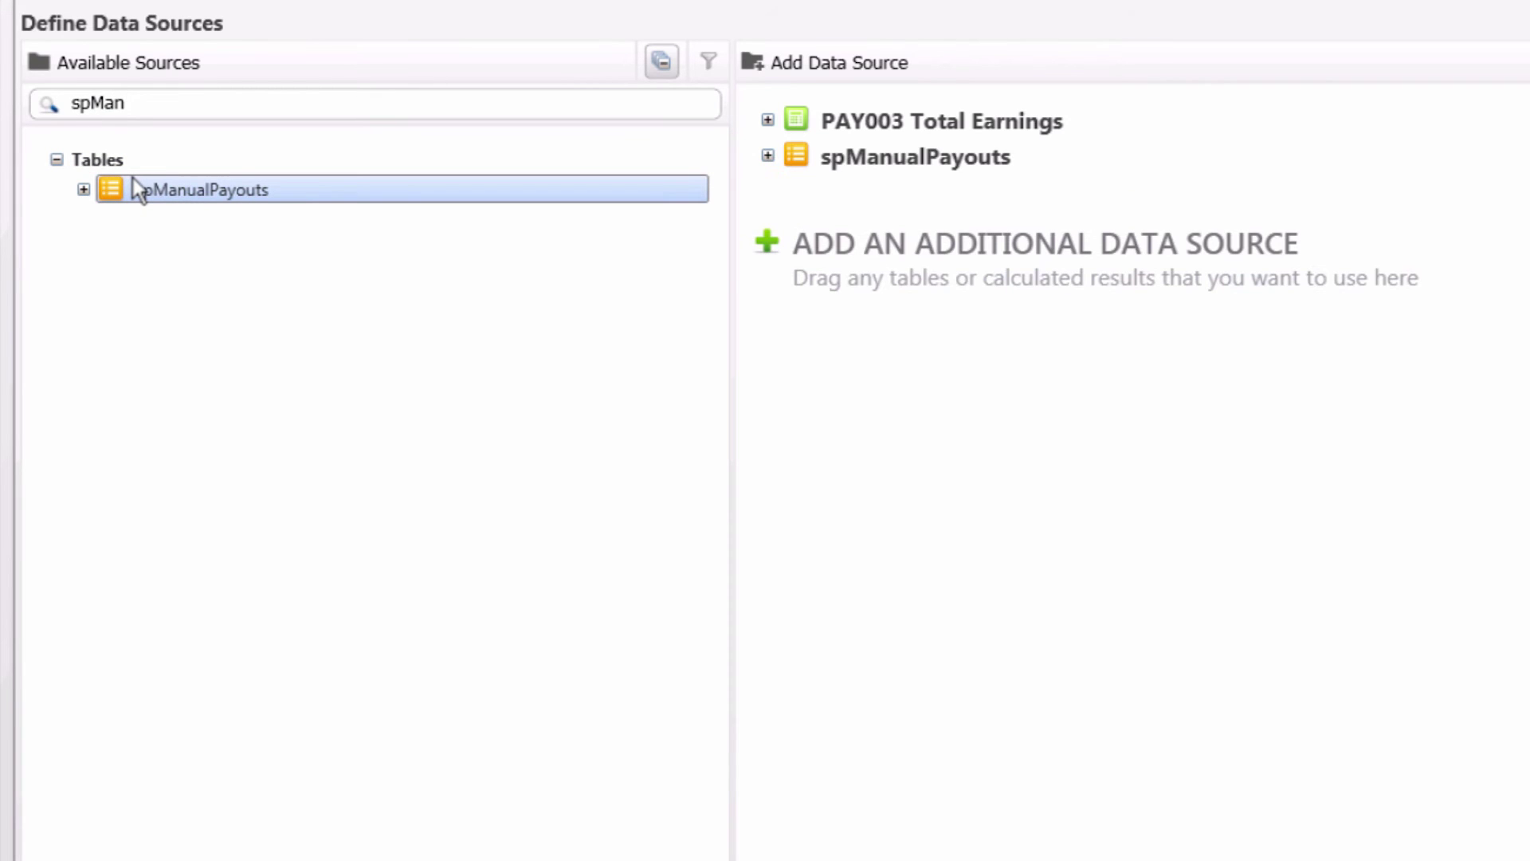
{"action": "left_click", "coordinate": [813, 156]}
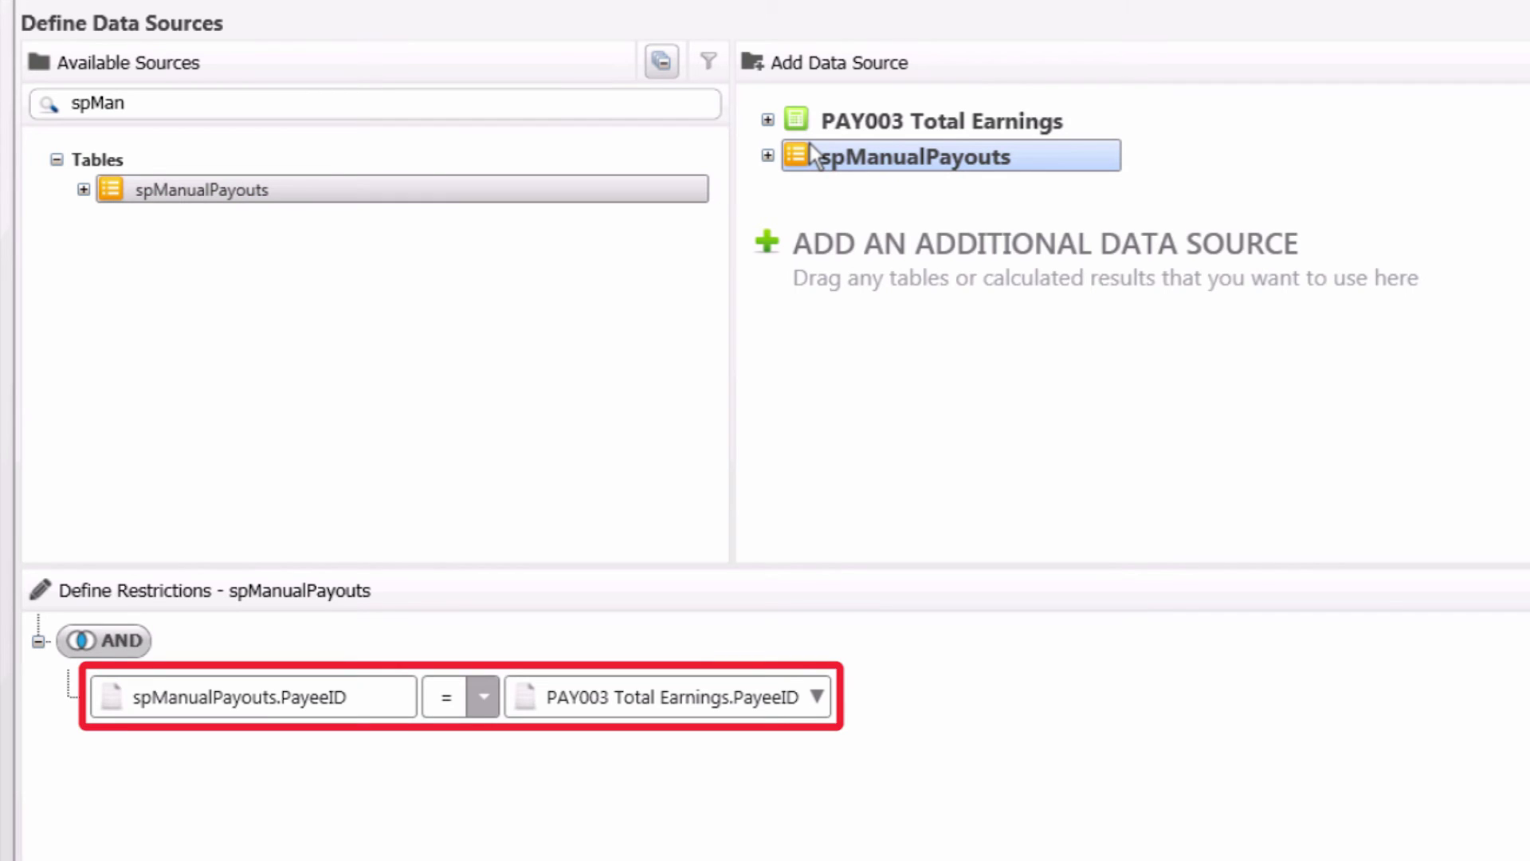
Restrict spManualPayouts.PayoutDate to >= period Starting and <= period Ending of PAY003 Total Earnings
{"action": "left_click", "coordinate": [767, 155]}
{"action": "left_click_drag", "start_coordinate": [833, 222], "coordinate": [602, 754]}
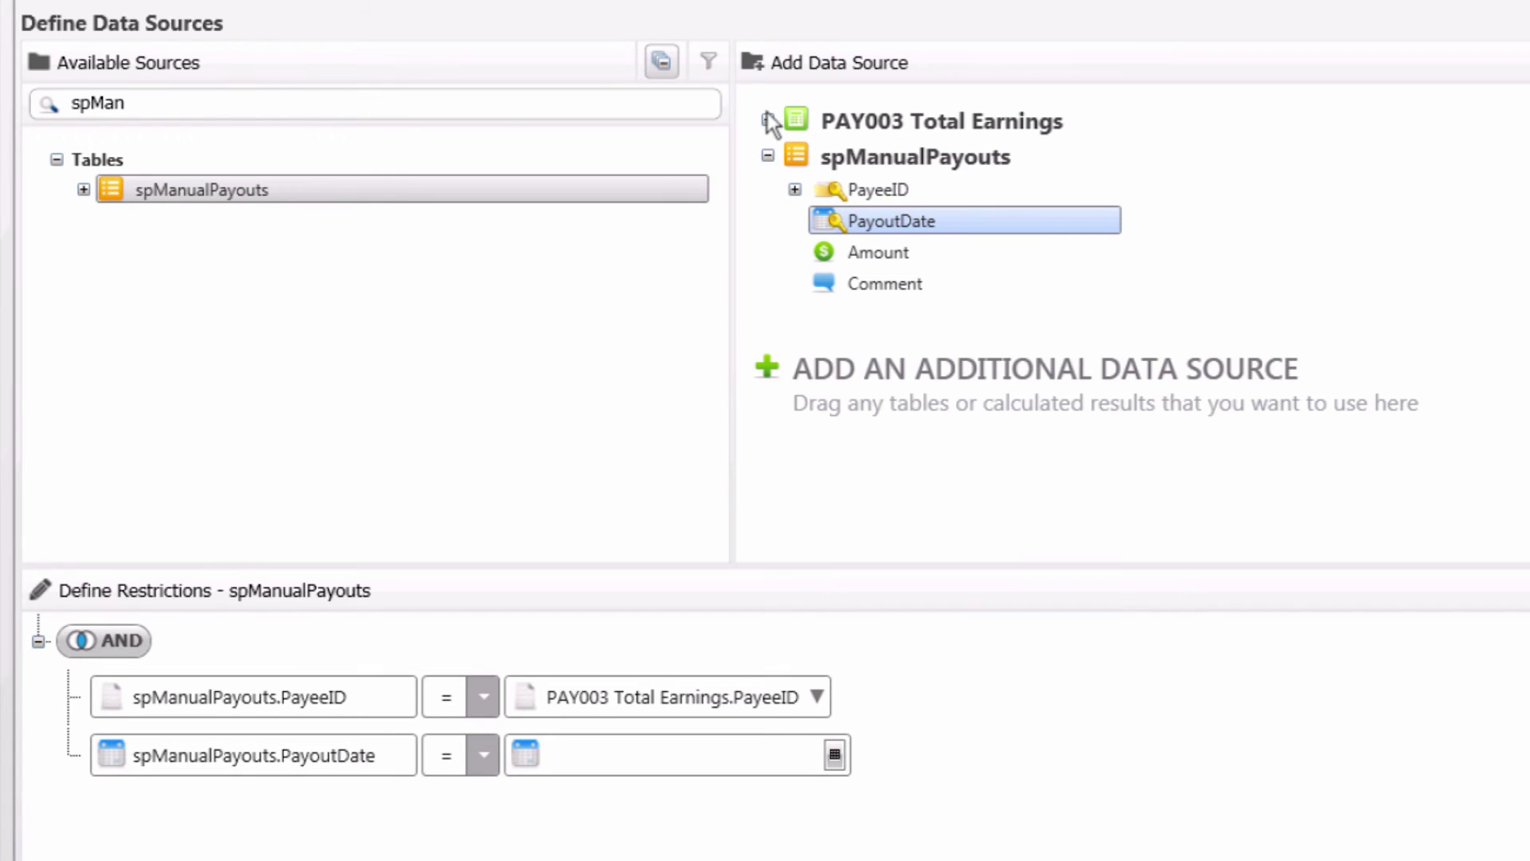
{"action": "left_click", "coordinate": [767, 120]}
{"action": "left_click", "coordinate": [794, 216]}
{"action": "left_click_drag", "start_coordinate": [876, 368], "coordinate": [673, 758]}
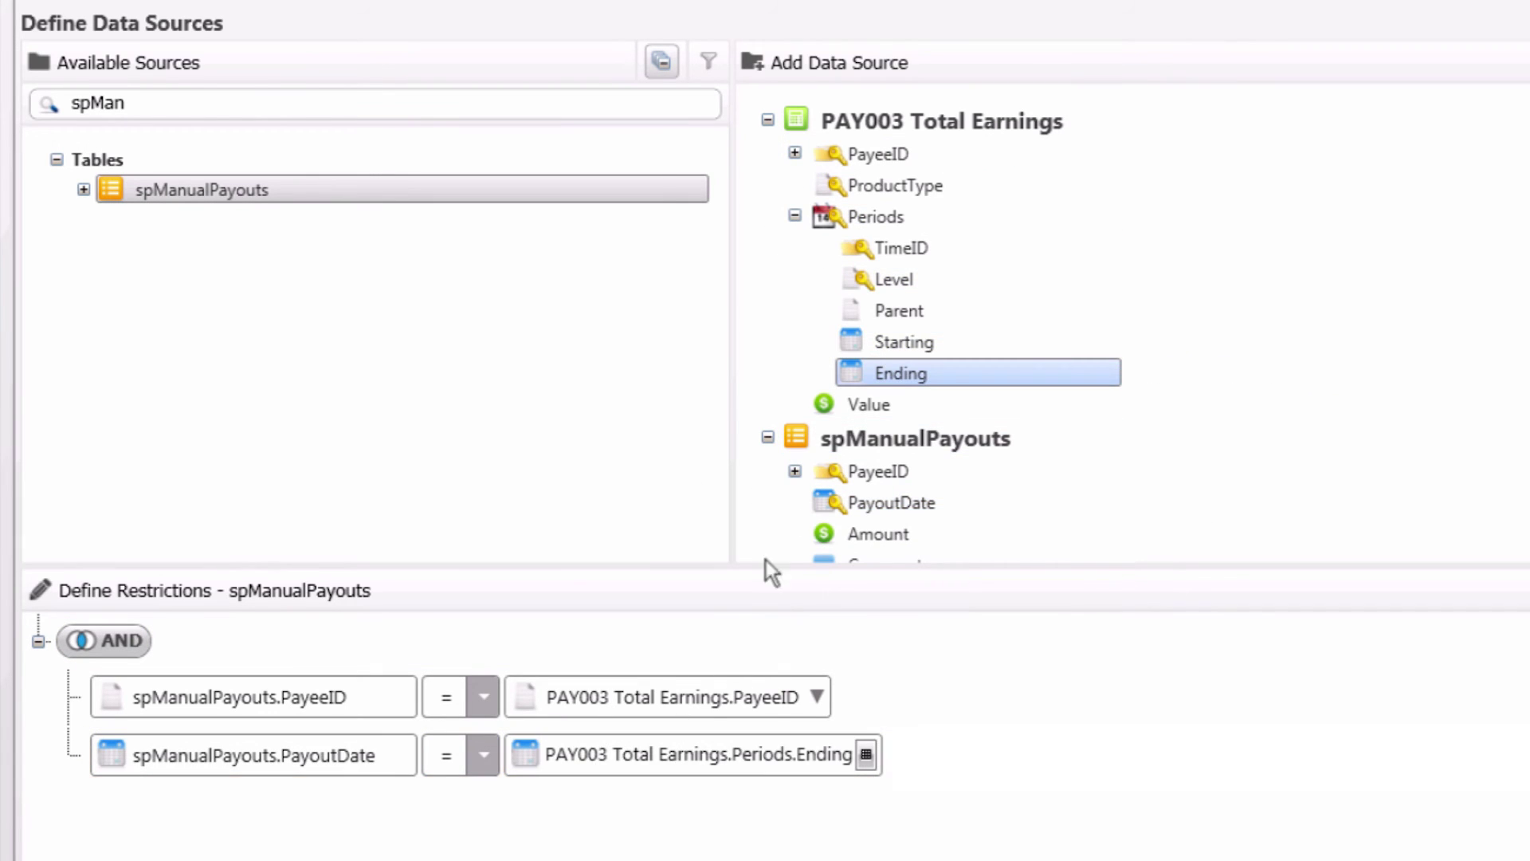
{"action": "left_click_drag", "start_coordinate": [884, 502], "coordinate": [659, 829]}
{"action": "left_click_drag", "start_coordinate": [884, 342], "coordinate": [616, 811]}
{"action": "left_click", "coordinate": [480, 811]}
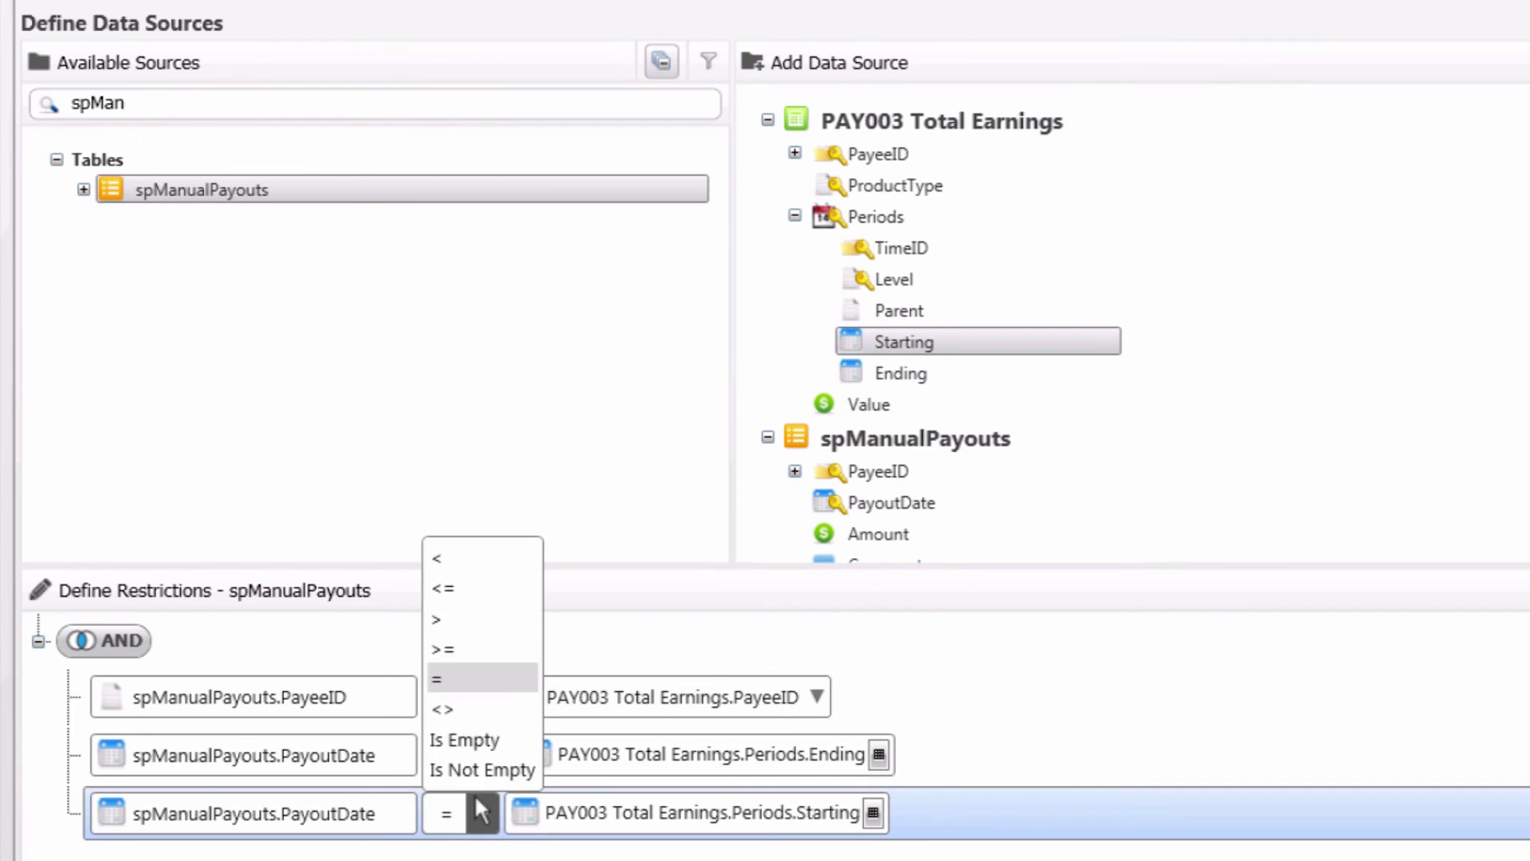
{"action": "left_click", "coordinate": [475, 648]}
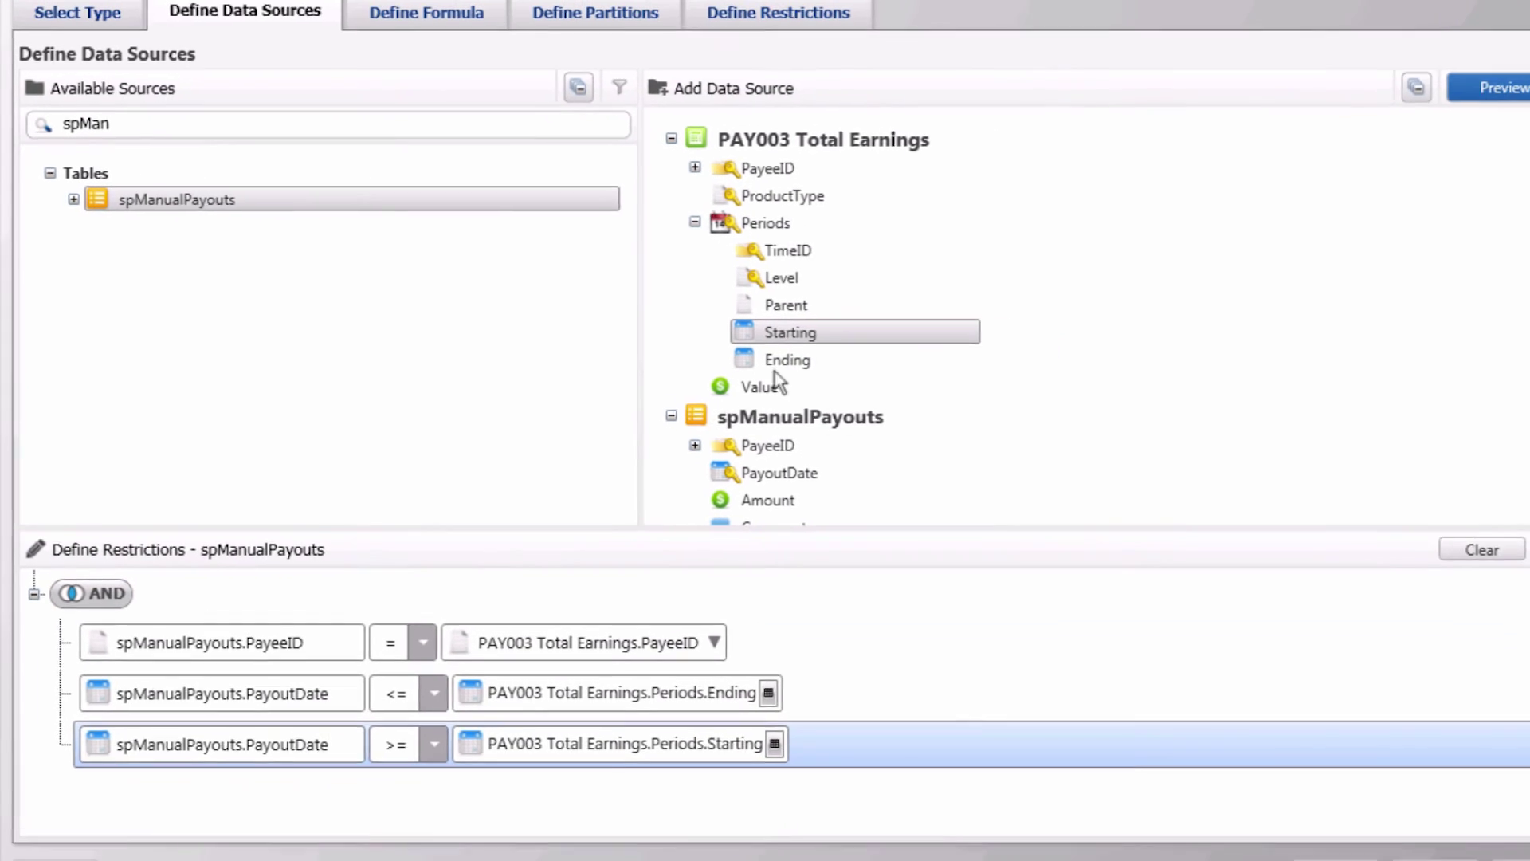
{"action": "left_click", "coordinate": [1429, 96]}
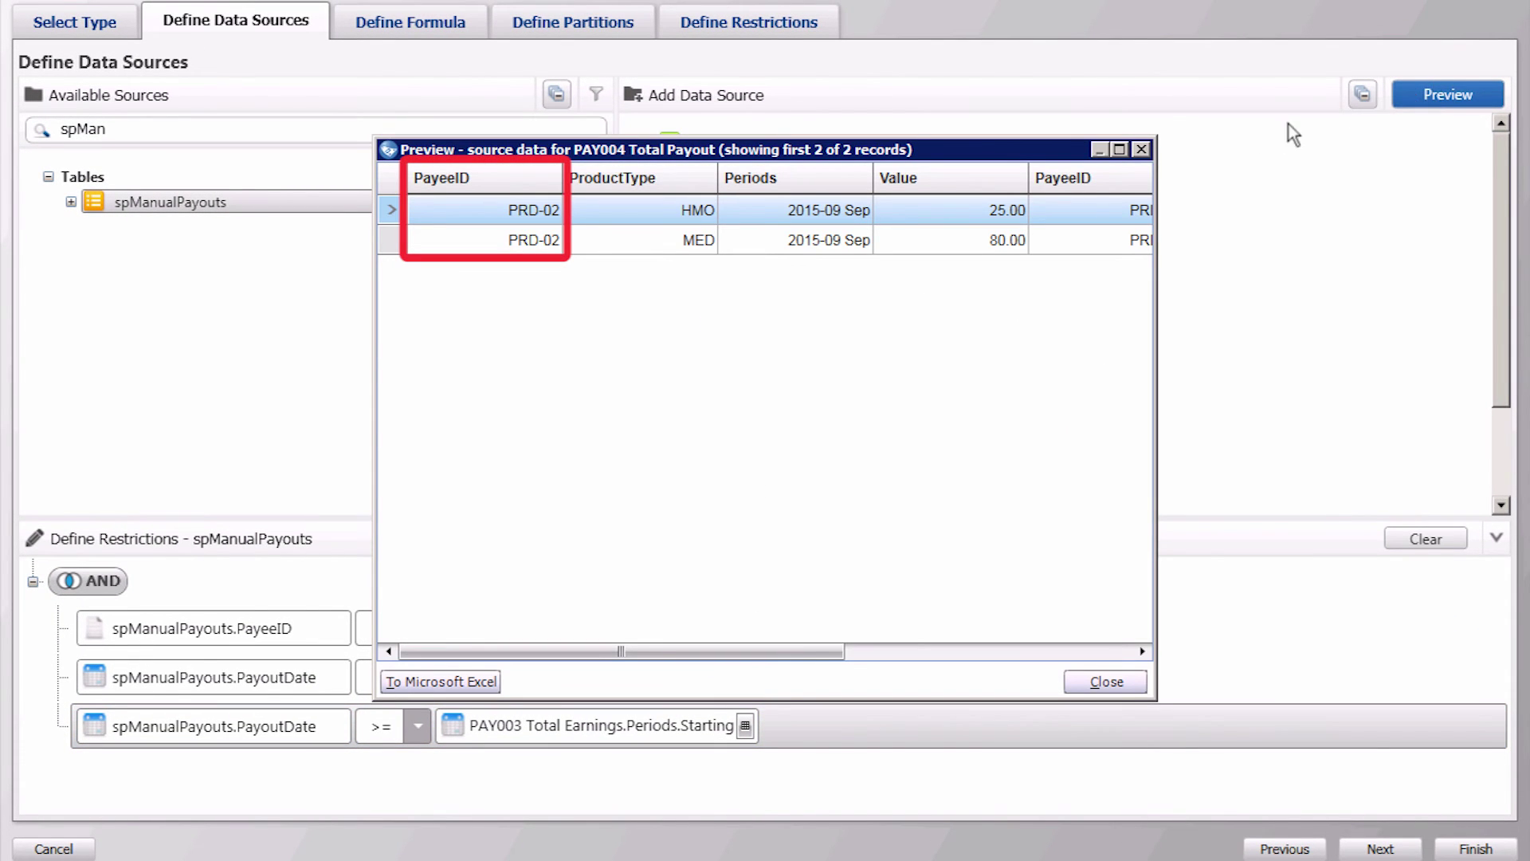
Anchor PAY003 Total Earnings as the base source and recheck the source data preview
{"action": "left_click", "coordinate": [1141, 149]}
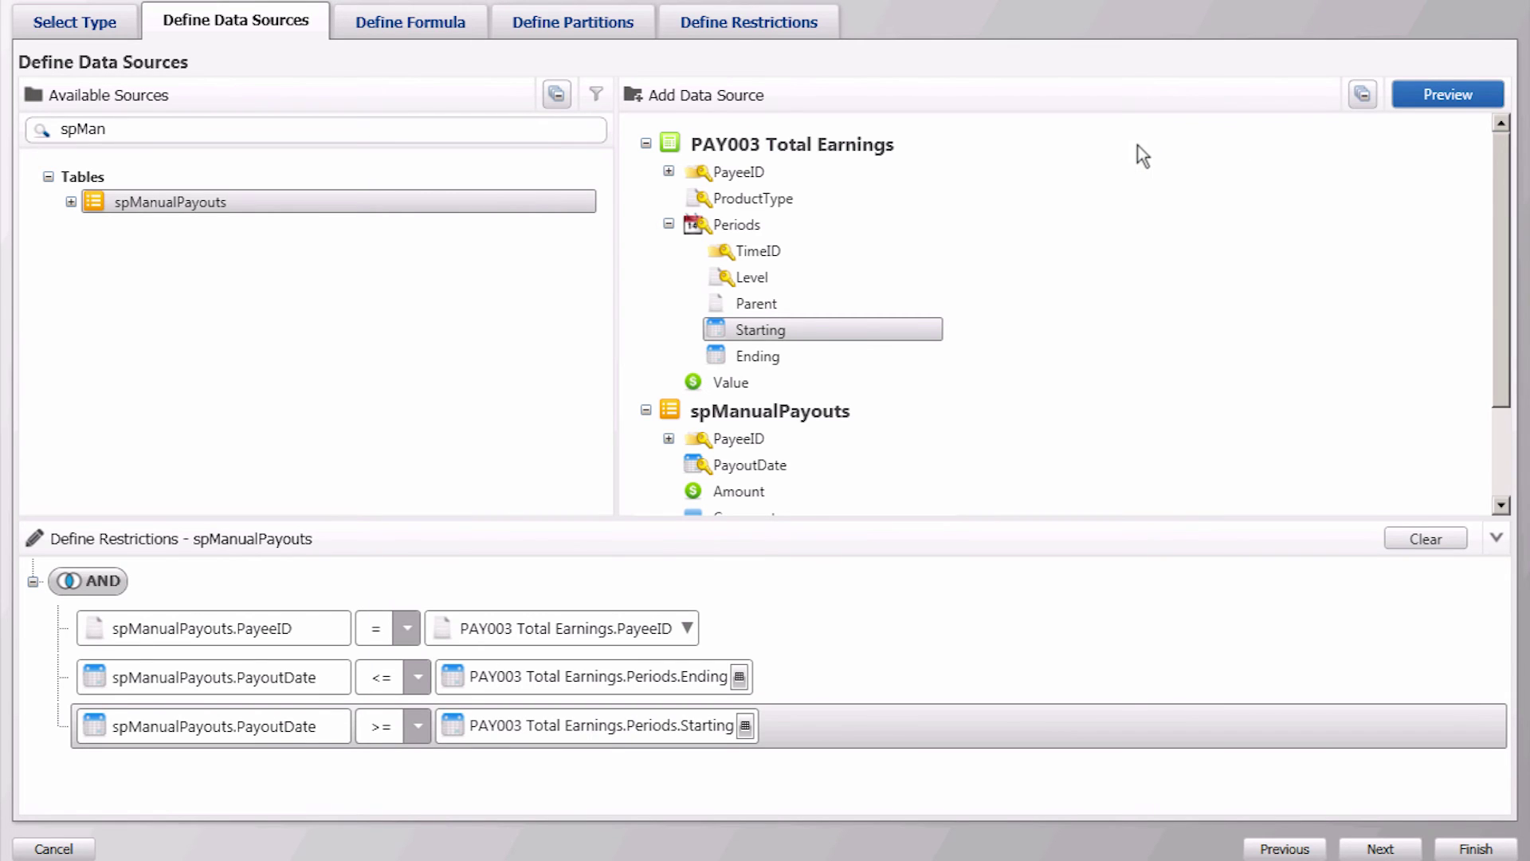
{"action": "right_click", "coordinate": [842, 150]}
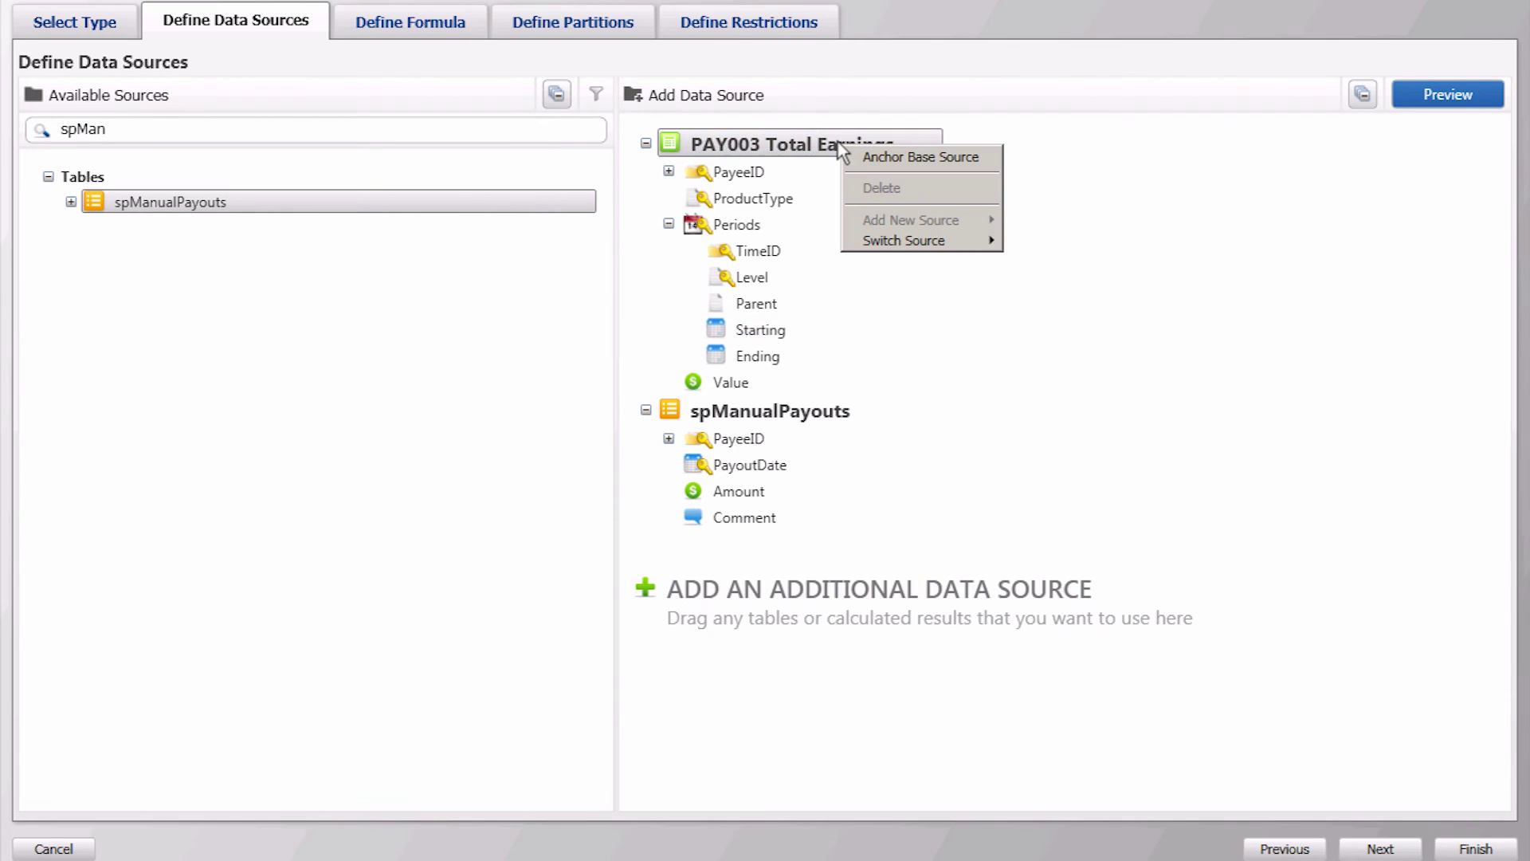
{"action": "left_click", "coordinate": [867, 156]}
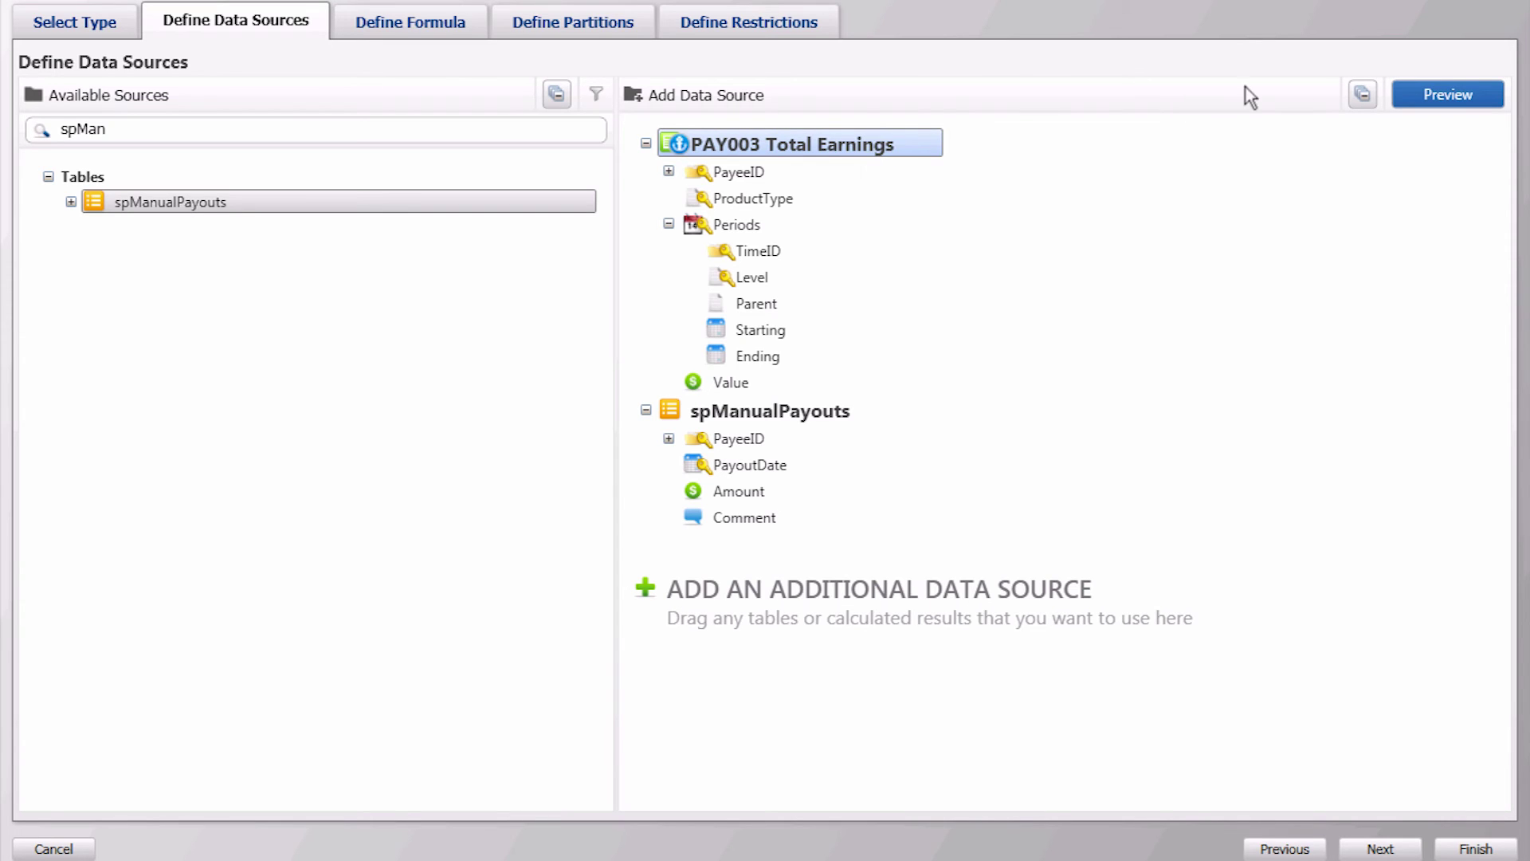
{"action": "left_click", "coordinate": [1446, 88]}
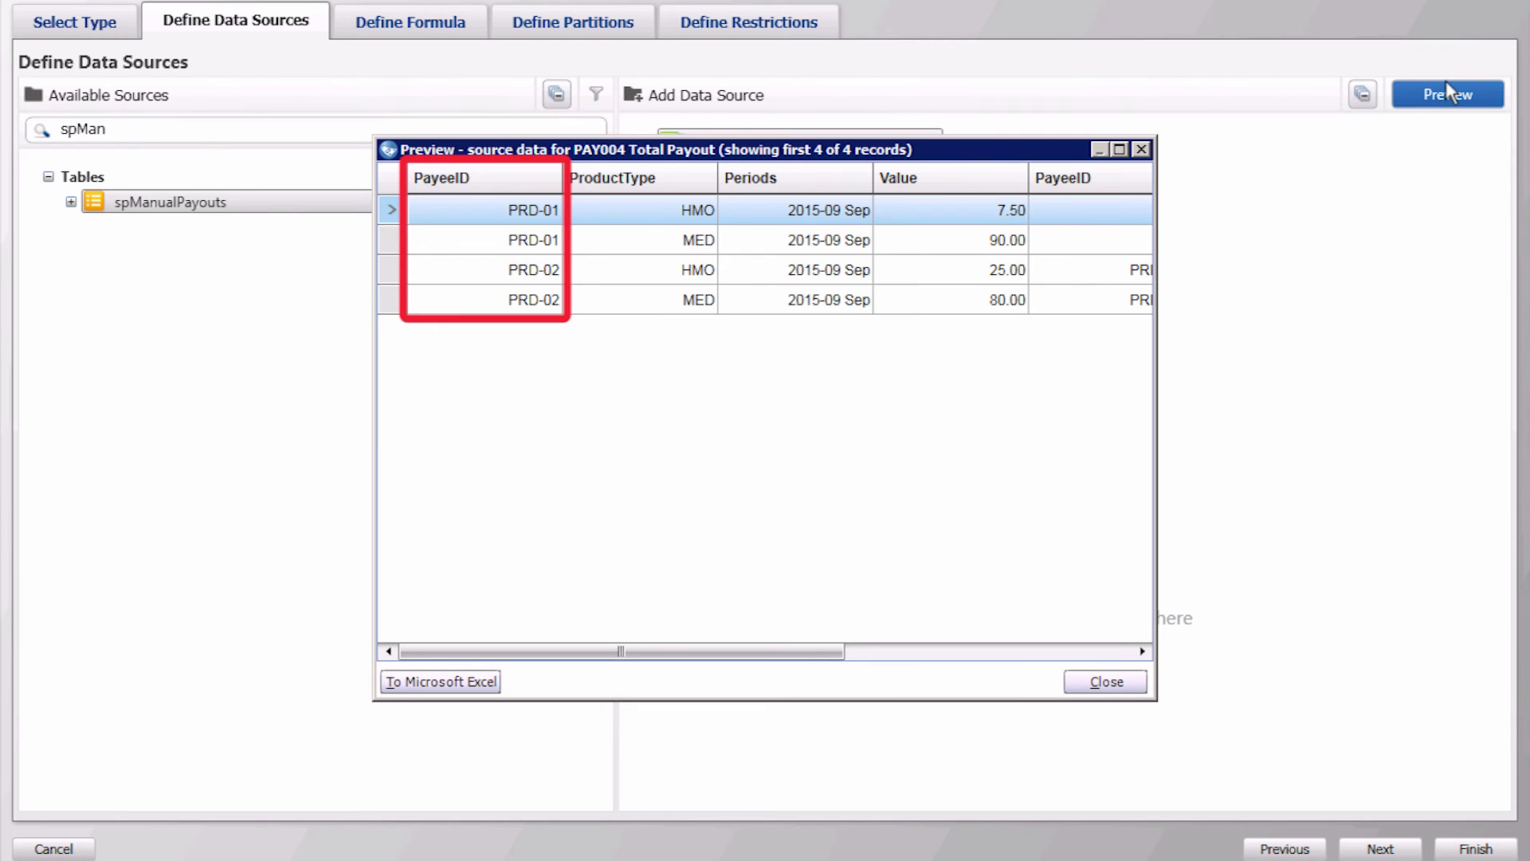
{"action": "left_click", "coordinate": [1141, 149]}
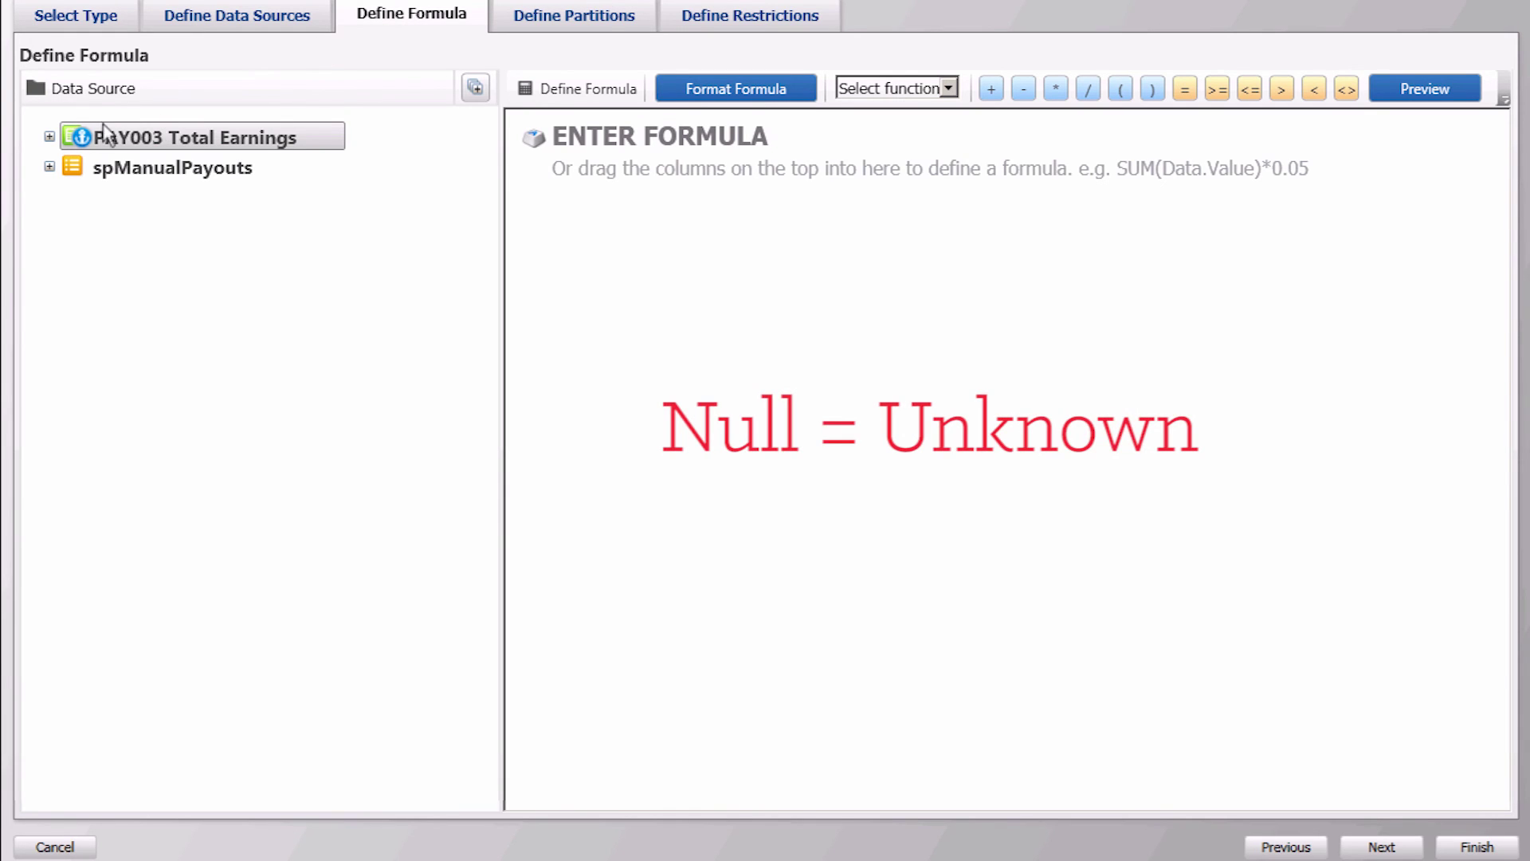
Enter the formula PAY003 Total Earnings.Value + spManualPayouts.Amount and preview its two result rows
{"action": "left_click", "coordinate": [49, 137]}
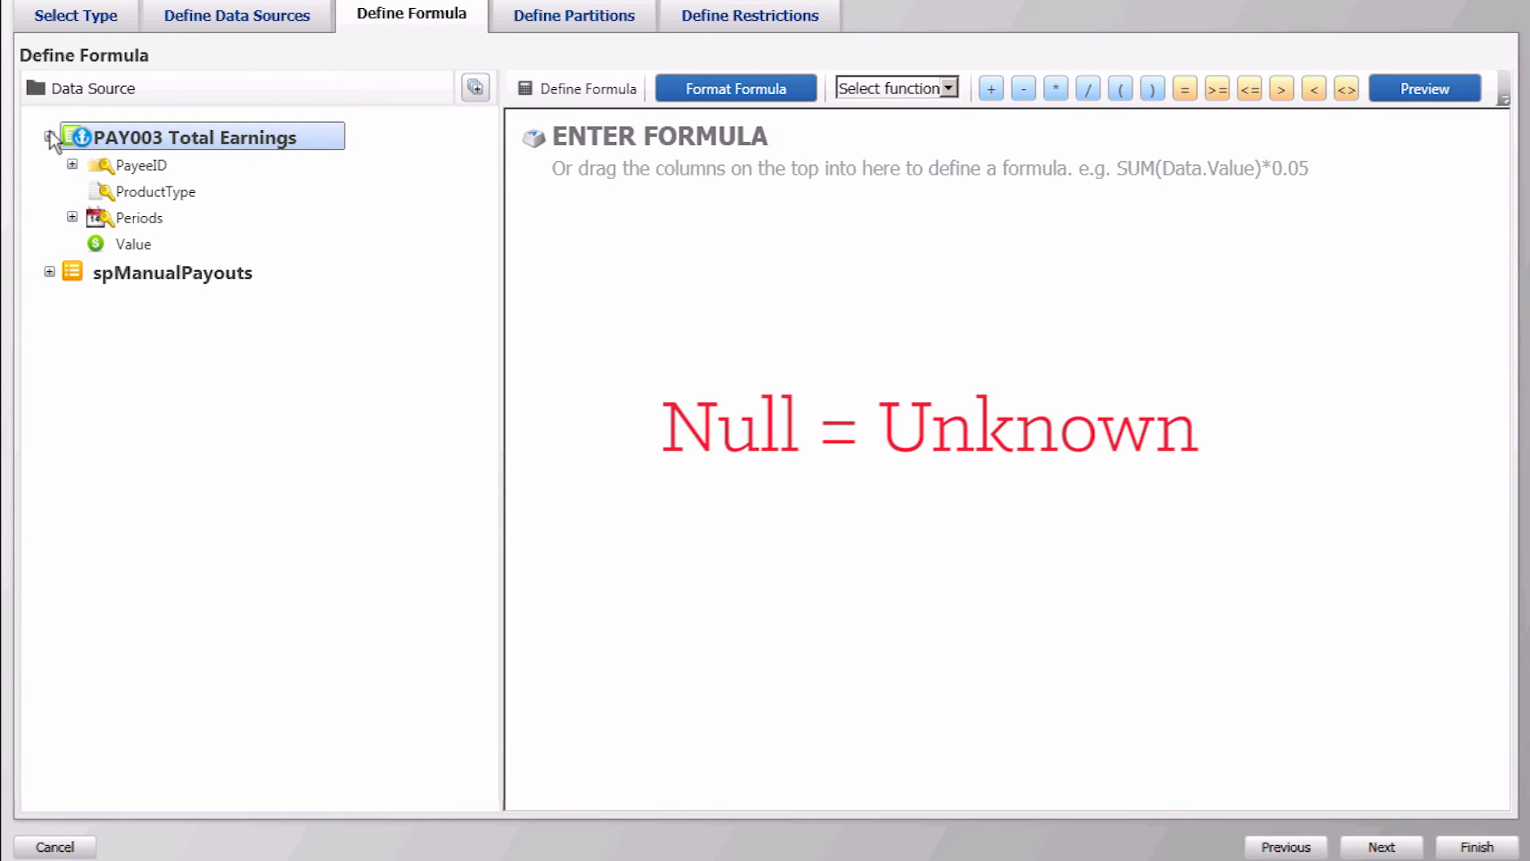
{"action": "double_click", "coordinate": [113, 244]}
{"action": "type", "text": "+"}
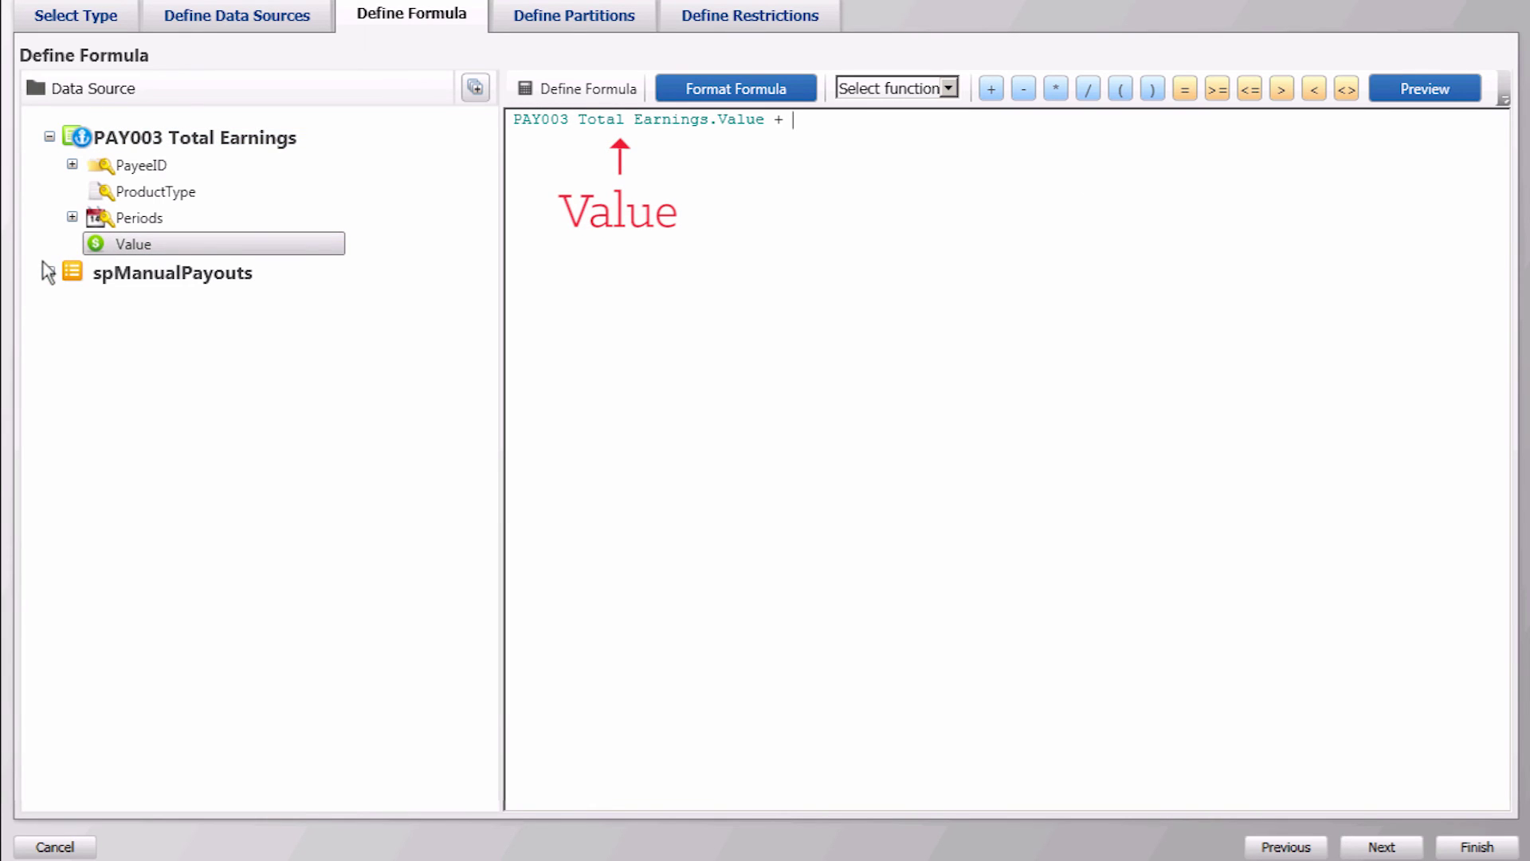
{"action": "left_click", "coordinate": [50, 272]}
{"action": "double_click", "coordinate": [117, 353]}
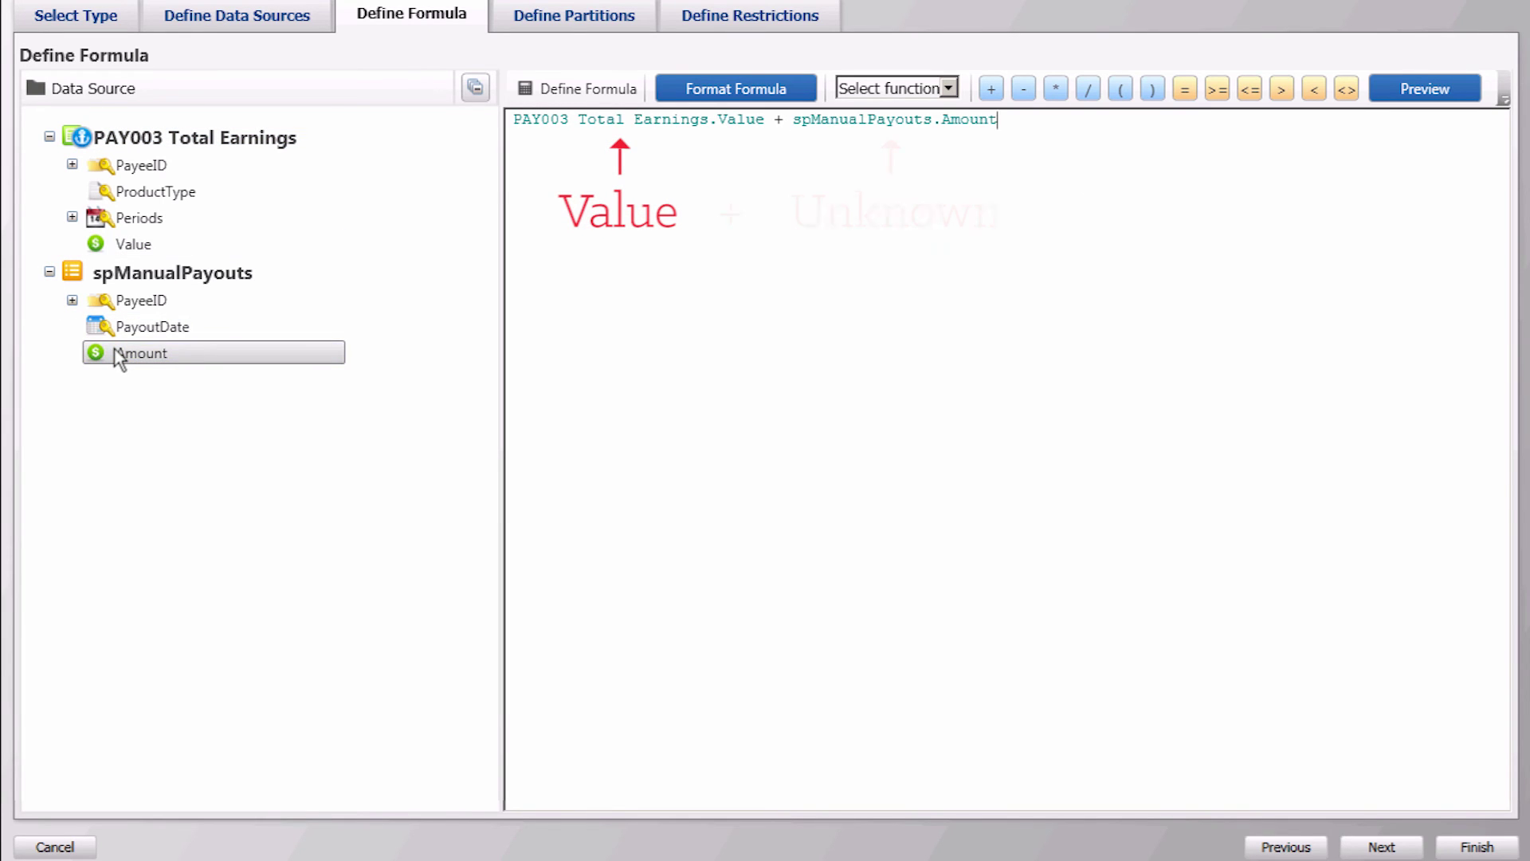
{"action": "left_click", "coordinate": [1383, 94]}
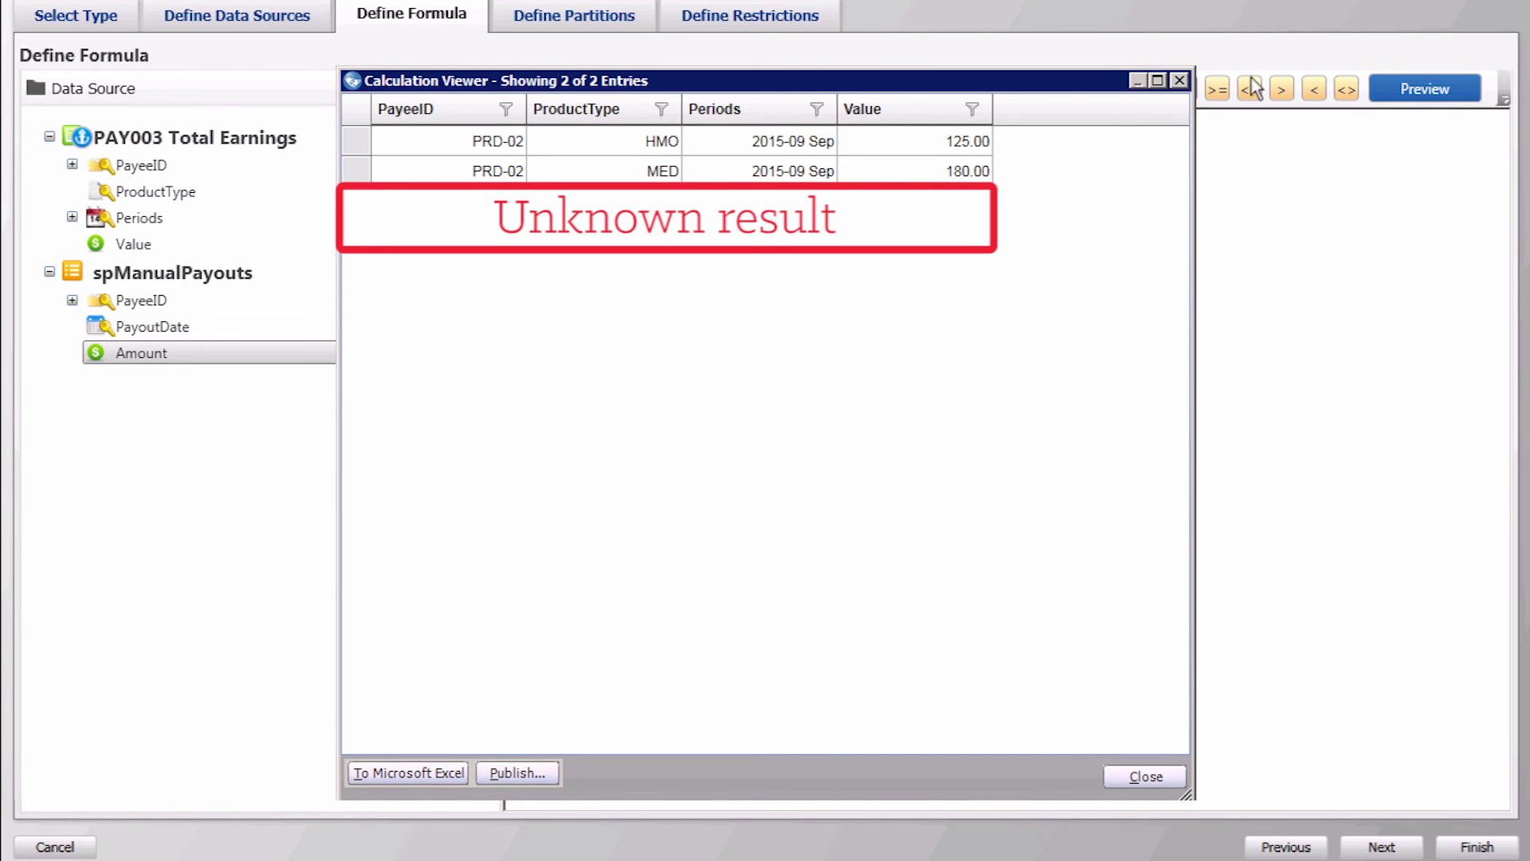
{"action": "left_click", "coordinate": [1179, 80]}
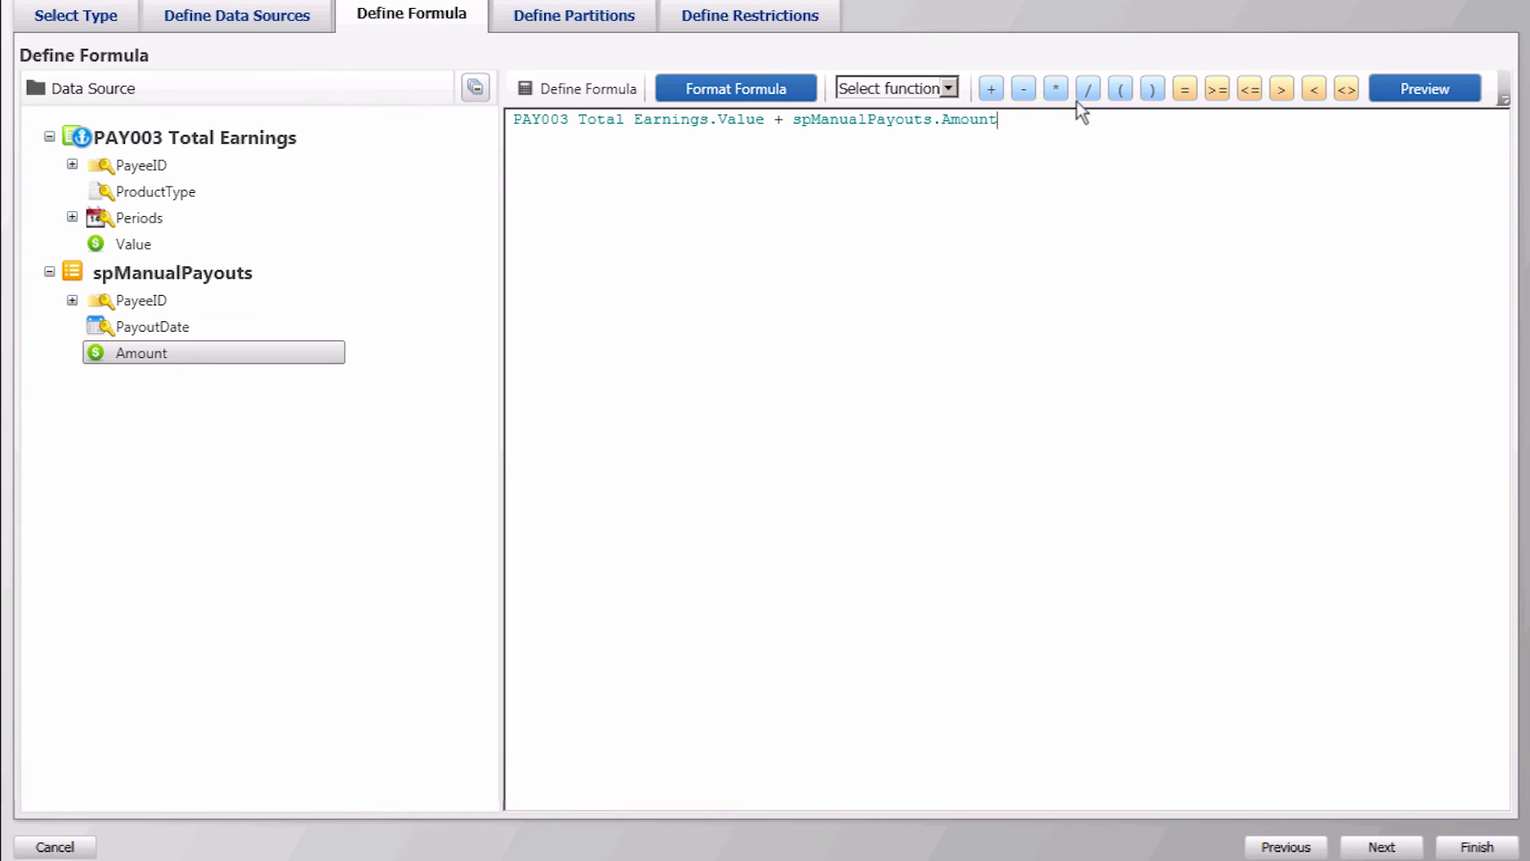
Replace the formula with SUM(IF((ISEMPTY(spManualPayouts.Amount)) as the opening condition
{"action": "left_click_drag", "start_coordinate": [1001, 119], "coordinate": [511, 121]}
{"action": "type", "text": "suM("}
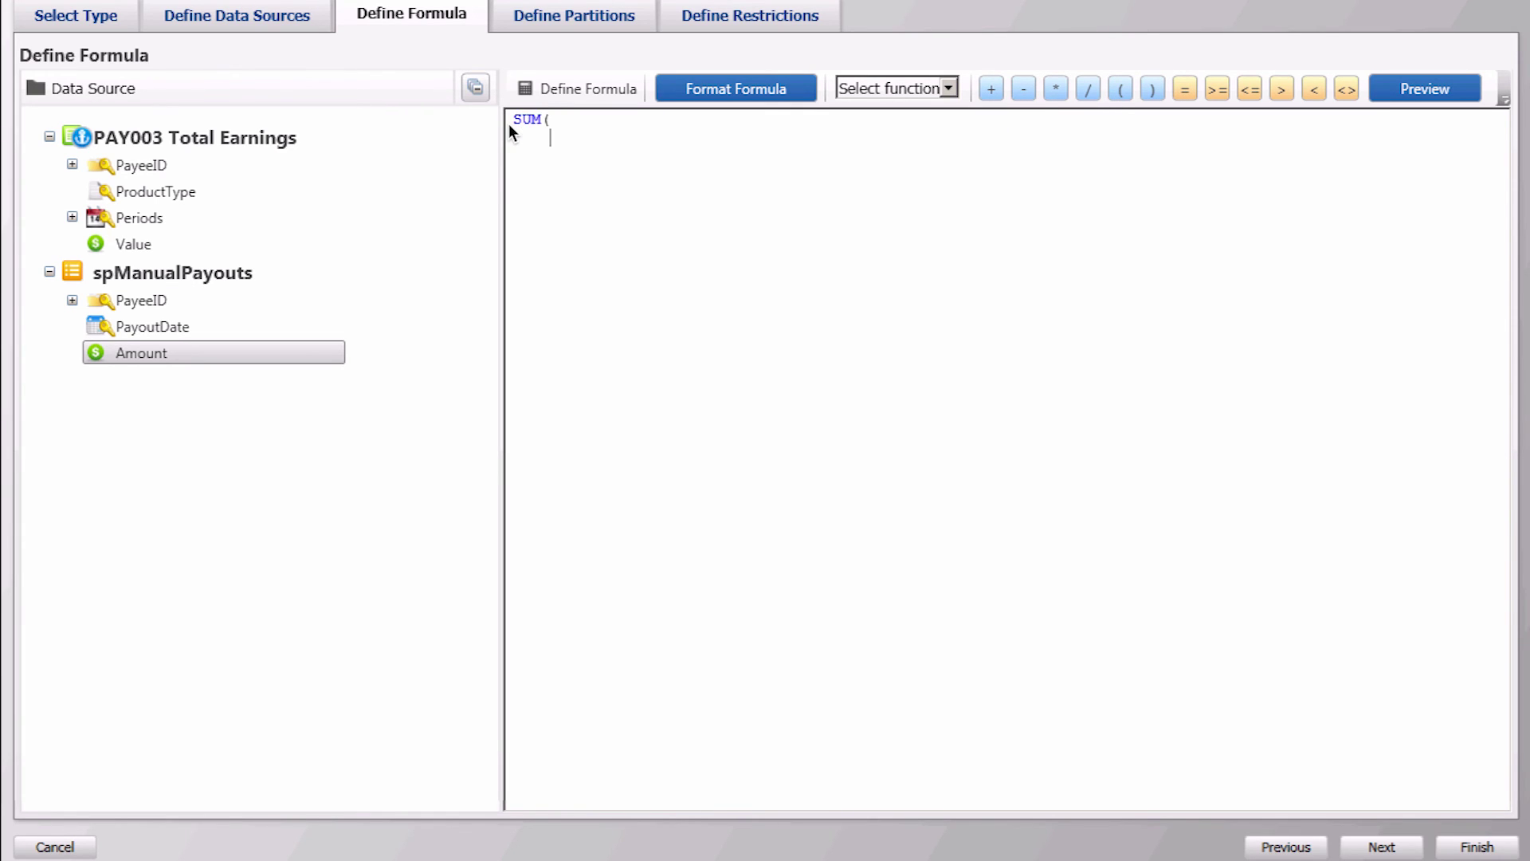
{"action": "key", "text": "Return"}
{"action": "key", "text": "Tab"}
{"action": "type", "text": "IF("}
{"action": "key", "text": "Return"}
{"action": "key", "text": "Tab"}
{"action": "key", "text": "Tab"}
{"action": "type", "text": "(ISEMPTY("}
{"action": "key", "text": "Return"}
{"action": "key", "text": "Tab"}
{"action": "key", "text": "Tab"}
{"action": "key", "text": "Tab"}
{"action": "key", "text": "Tab"}
{"action": "double_click", "coordinate": [165, 353]}
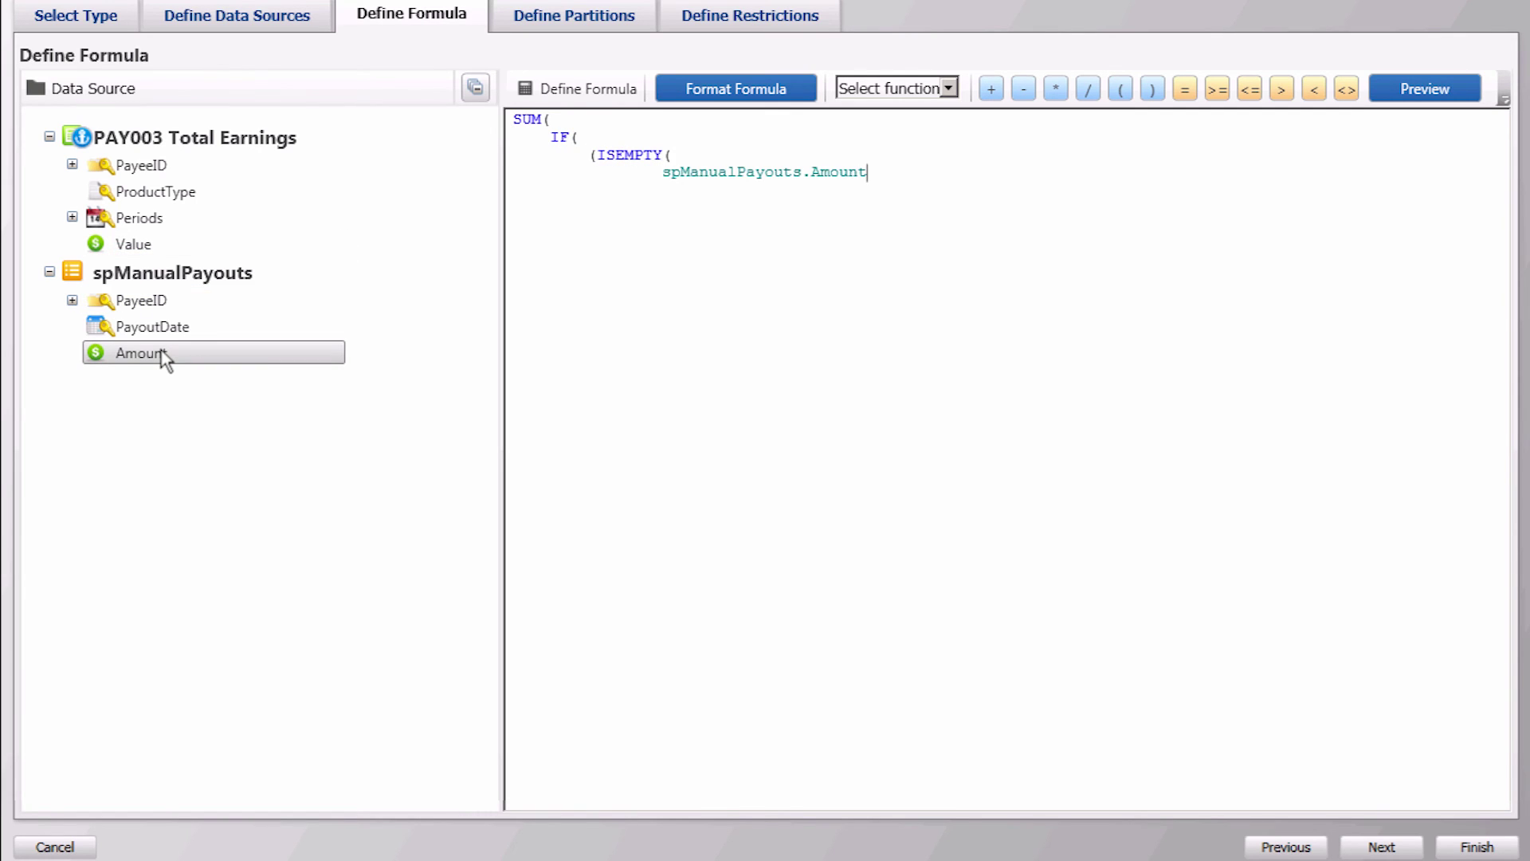
{"action": "type", "text": ")"}
Return Value when Amount is empty, otherwise Value + Amount, and preview all four rows
{"action": "key", "text": "Return"}
{"action": "key", "text": "Tab"}
{"action": "key", "text": "Tab"}
{"action": "key", "text": "Tab"}
{"action": "type", "text": "),"}
{"action": "key", "text": "Return"}
{"action": "key", "text": "Tab"}
{"action": "key", "text": "Tab"}
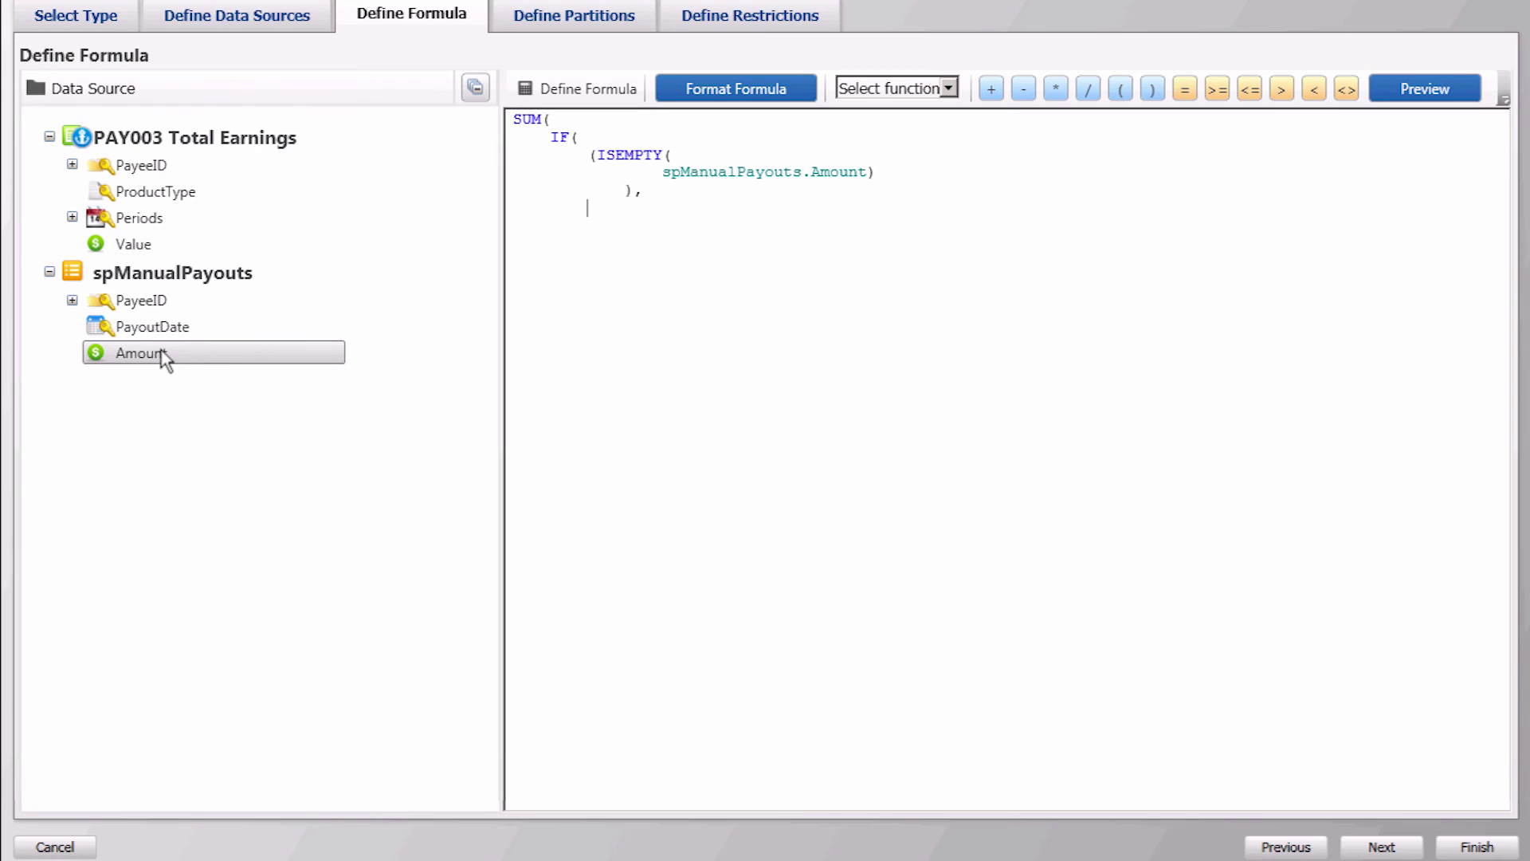
{"action": "double_click", "coordinate": [129, 245]}
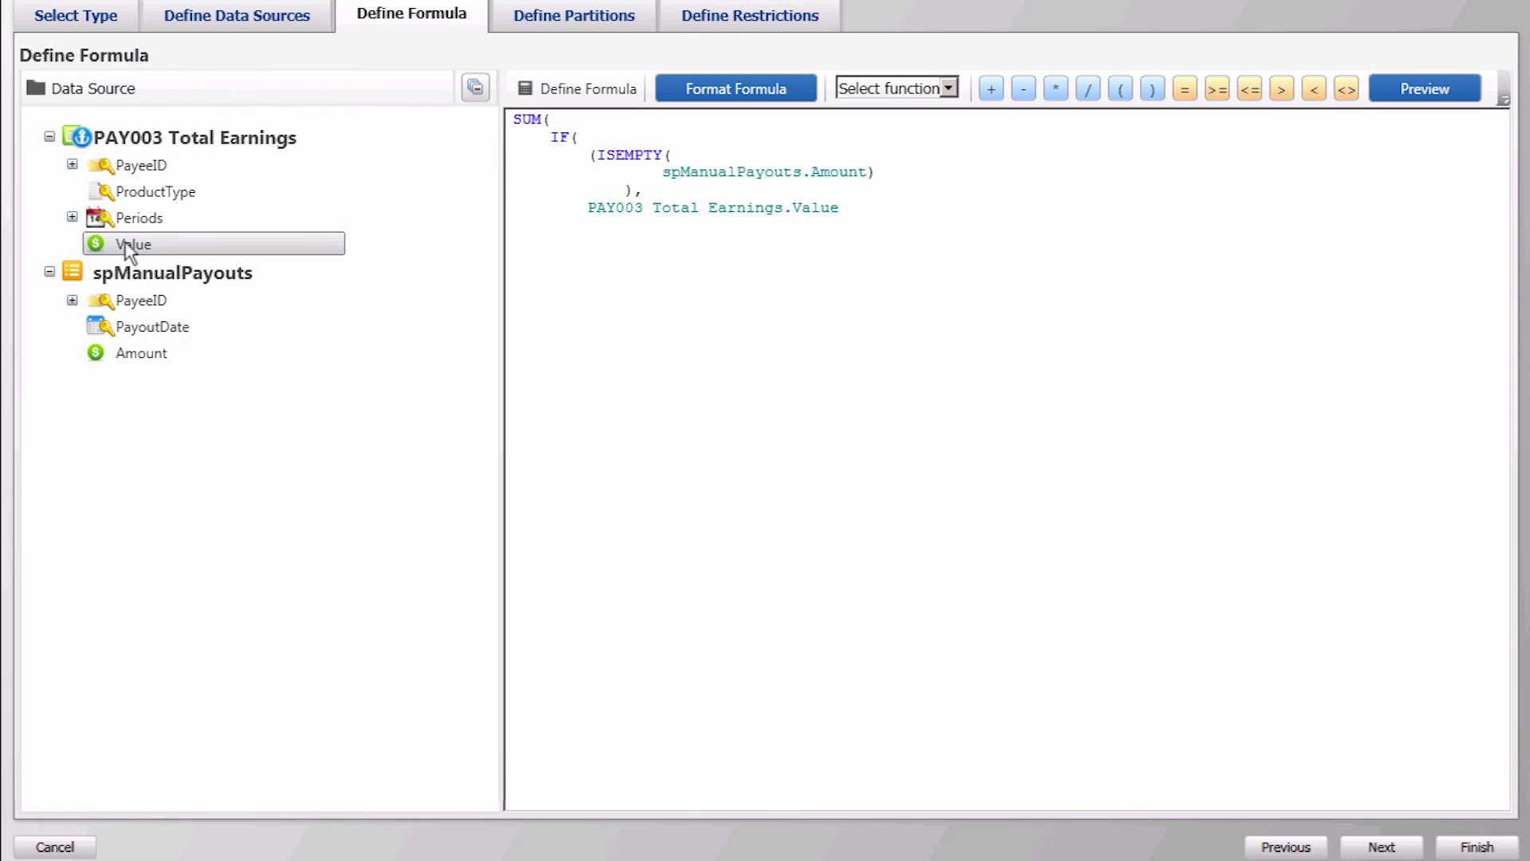
{"action": "type", "text": ","}
{"action": "key", "text": "Return"}
{"action": "key", "text": "Tab"}
{"action": "key", "text": "Tab"}
{"action": "double_click", "coordinate": [129, 246]}
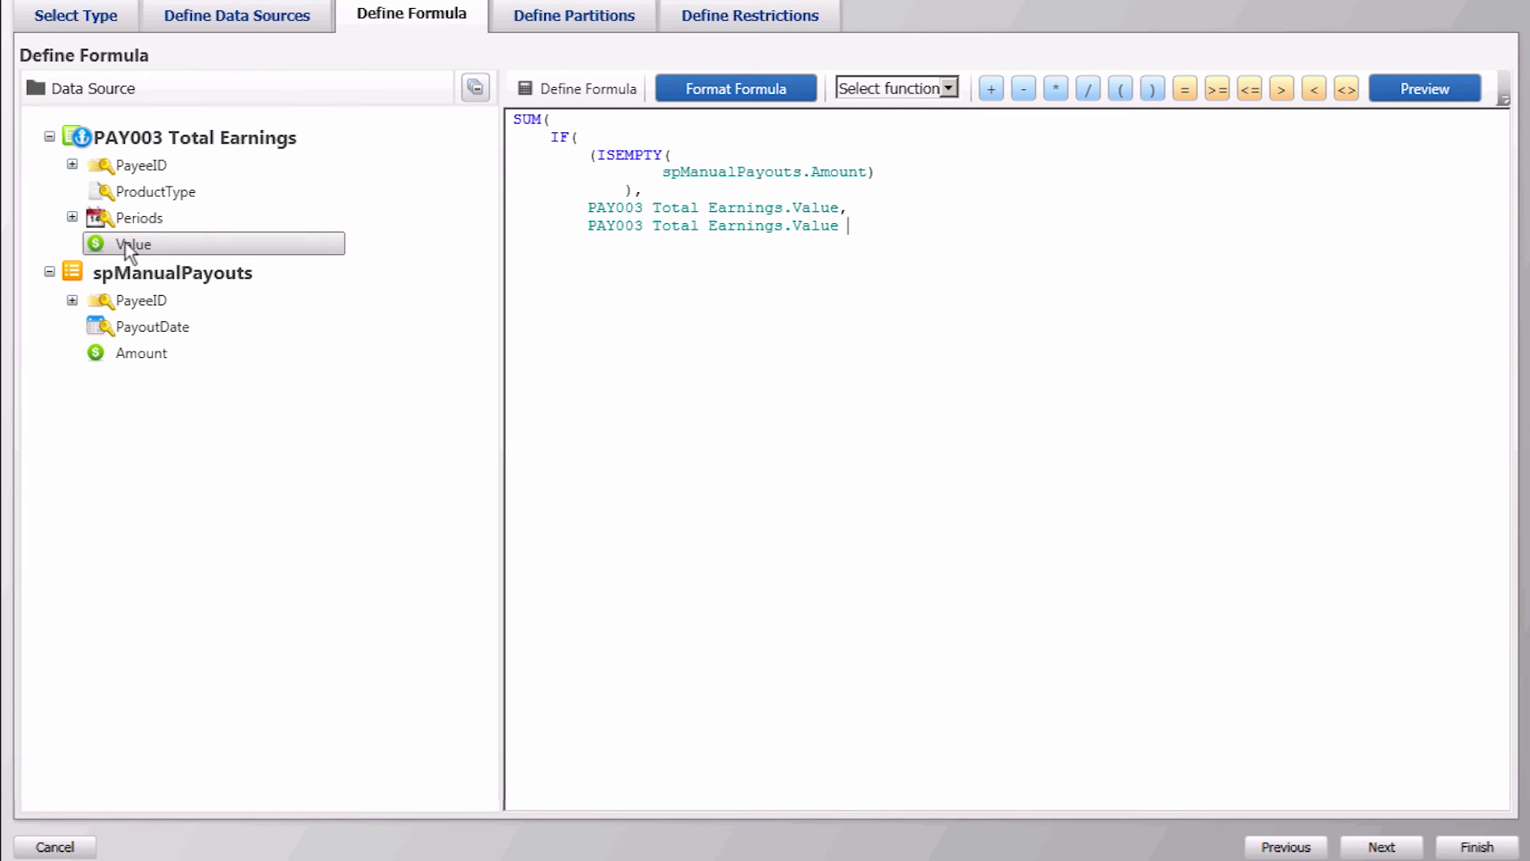
{"action": "type", "text": "+"}
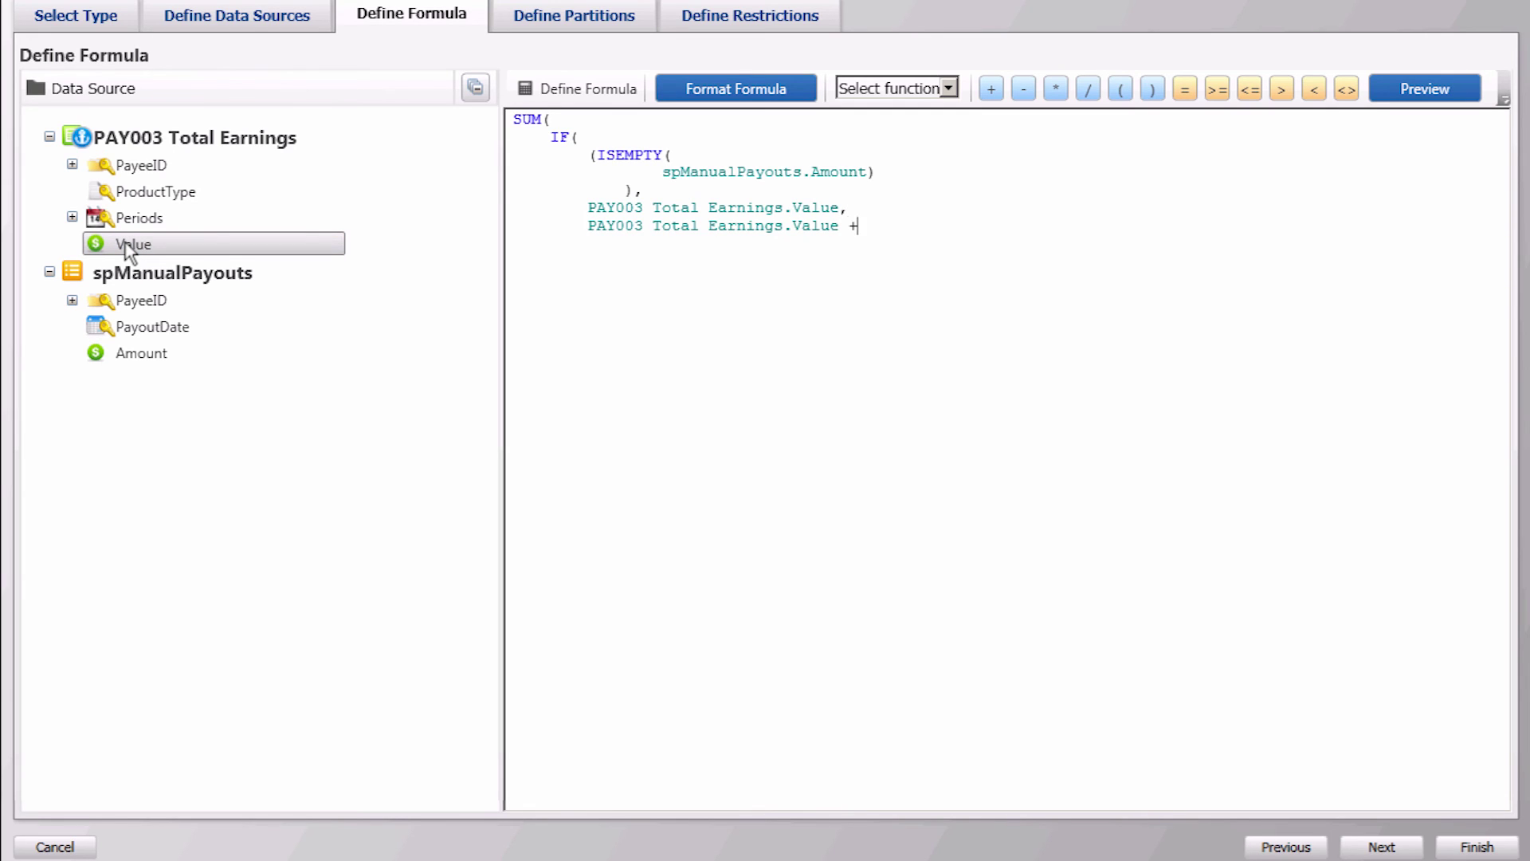
{"action": "double_click", "coordinate": [129, 353]}
{"action": "type", "text": ")"}
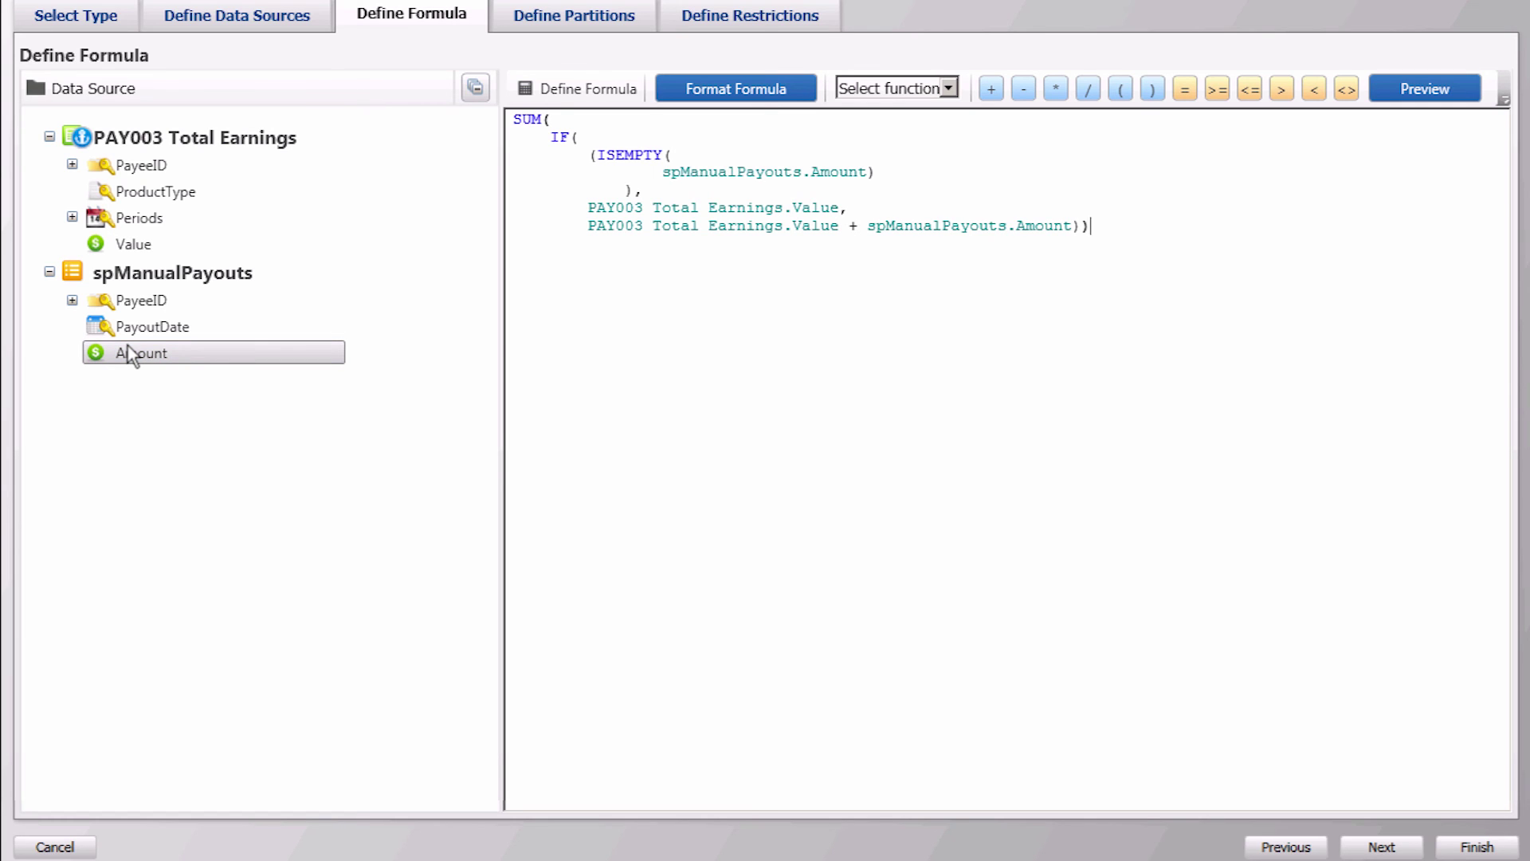
{"action": "left_click", "coordinate": [1417, 87]}
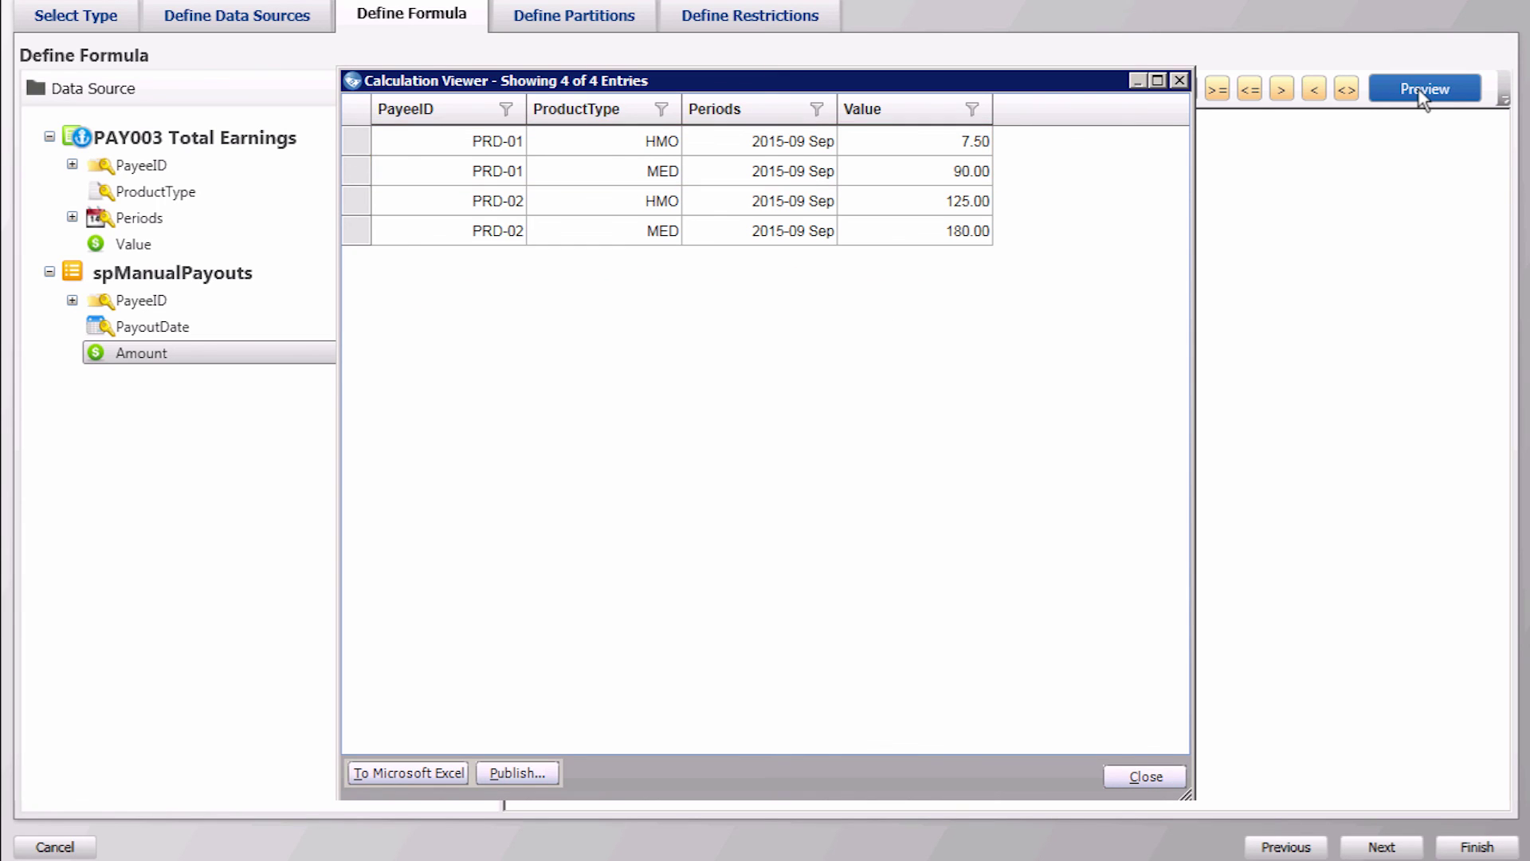
{"action": "left_click", "coordinate": [1179, 80]}
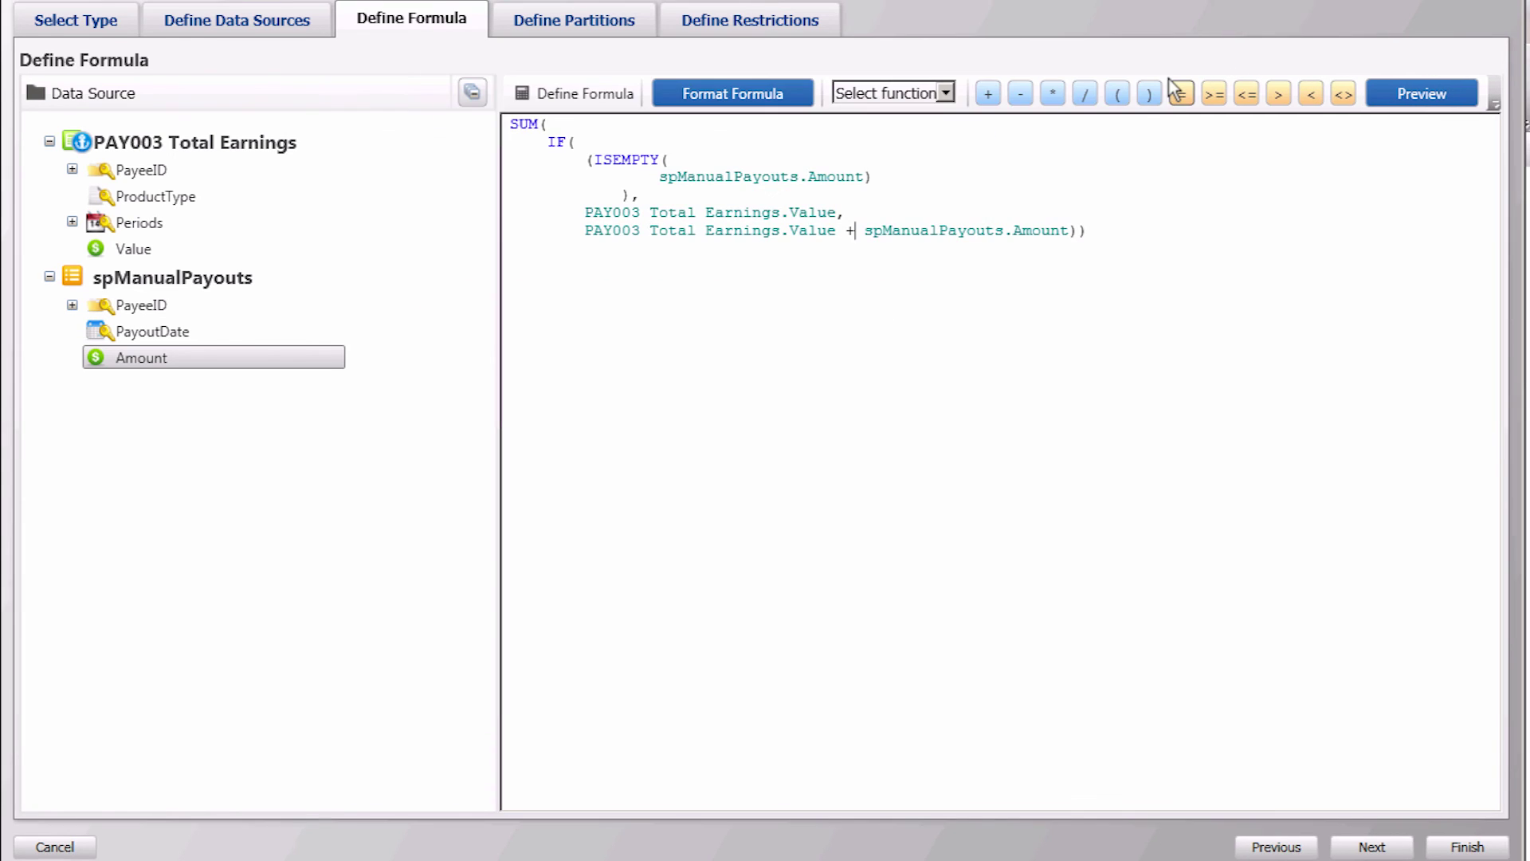
Finish the PAY004 Total Payout calculation to save it into the Composer model
{"action": "left_click", "coordinate": [1452, 848]}
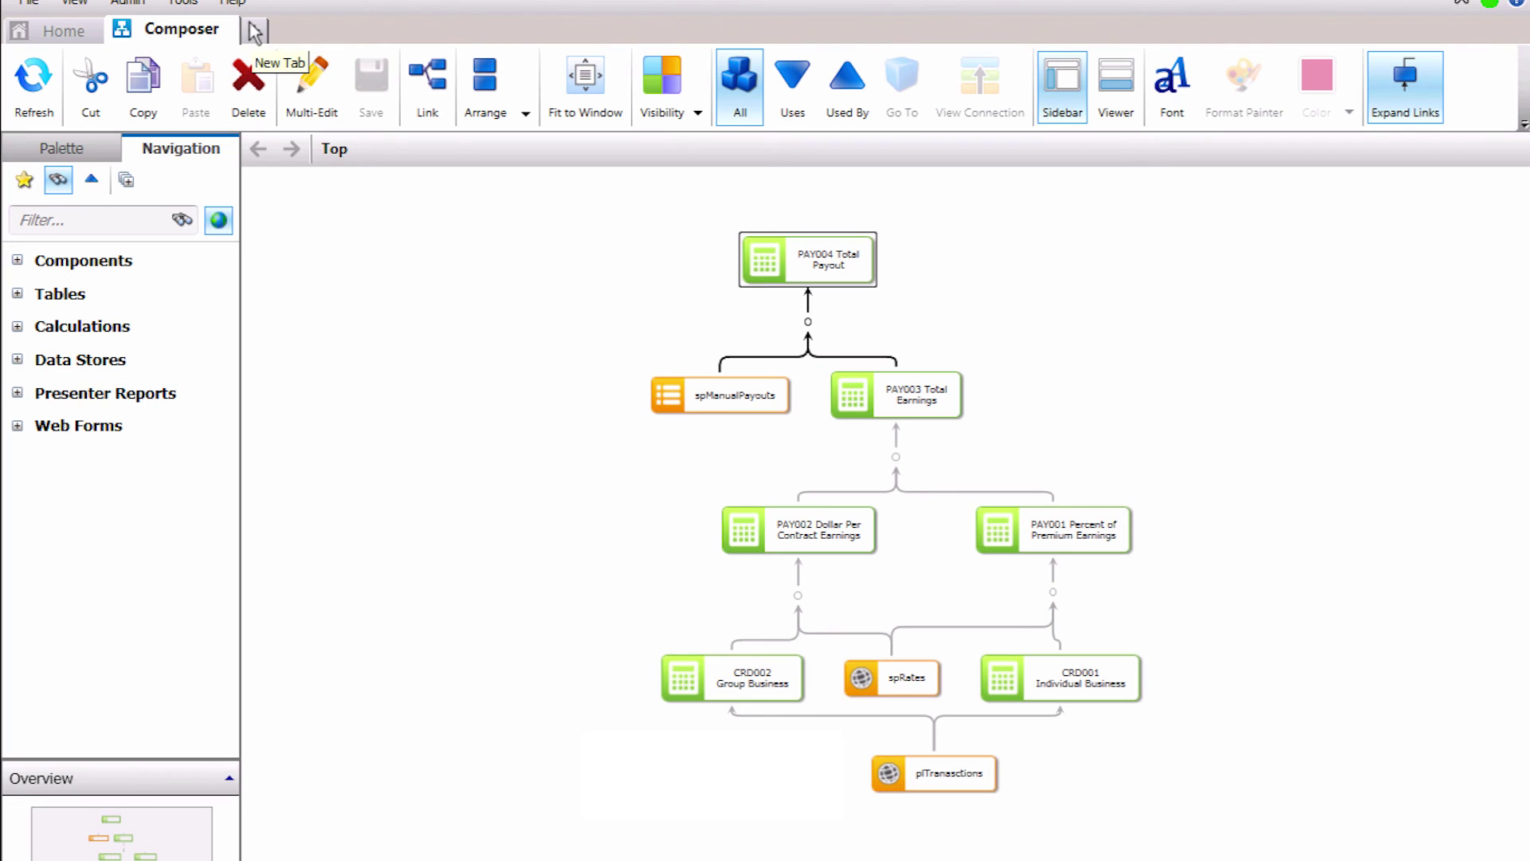
Open the Calculate module in a new tab
{"action": "left_click", "coordinate": [254, 30]}
{"action": "left_click", "coordinate": [306, 250]}
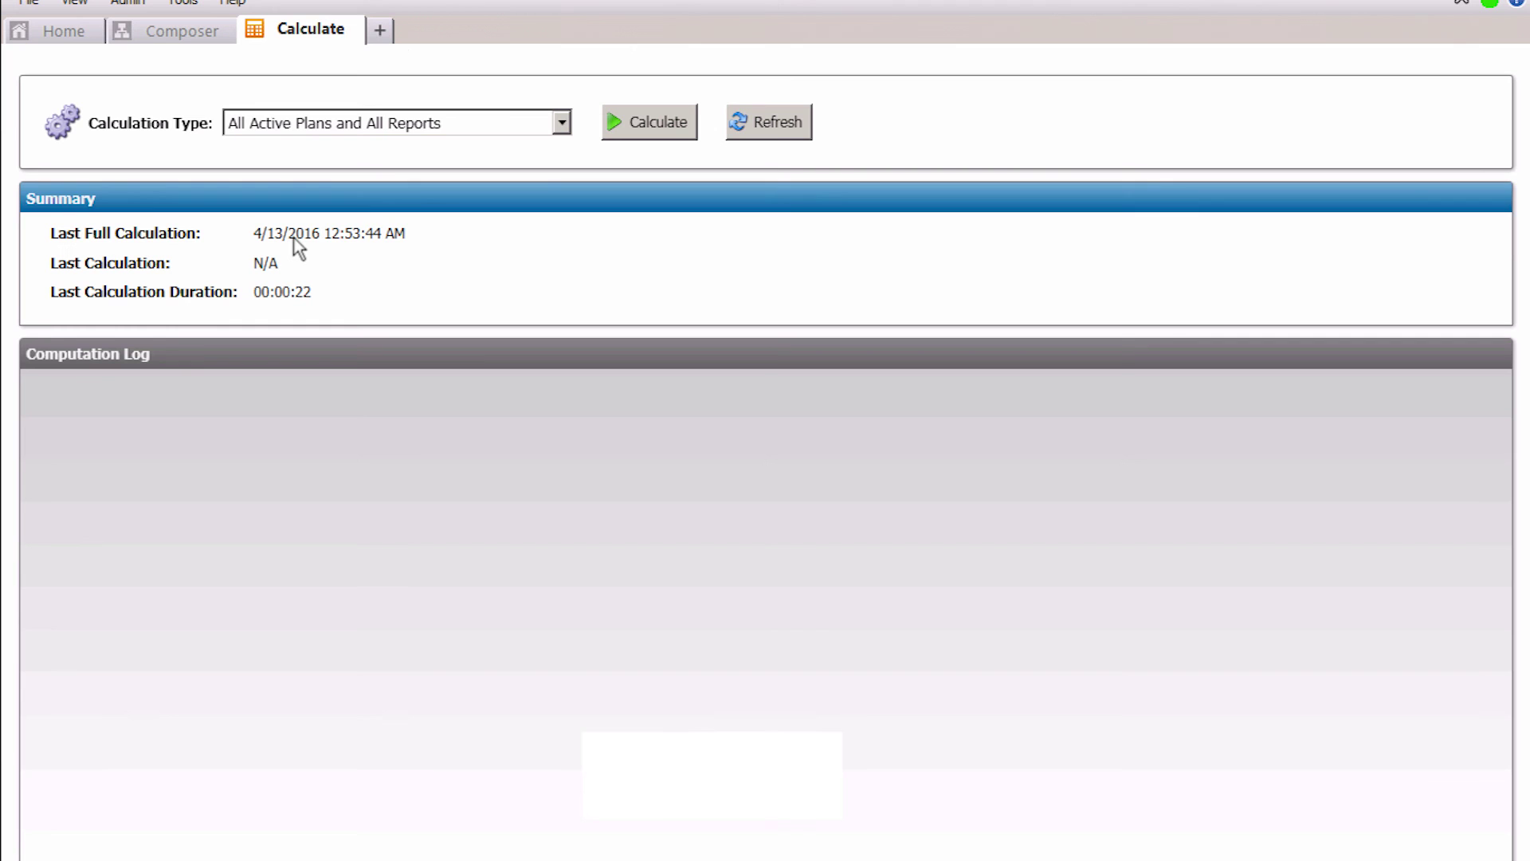